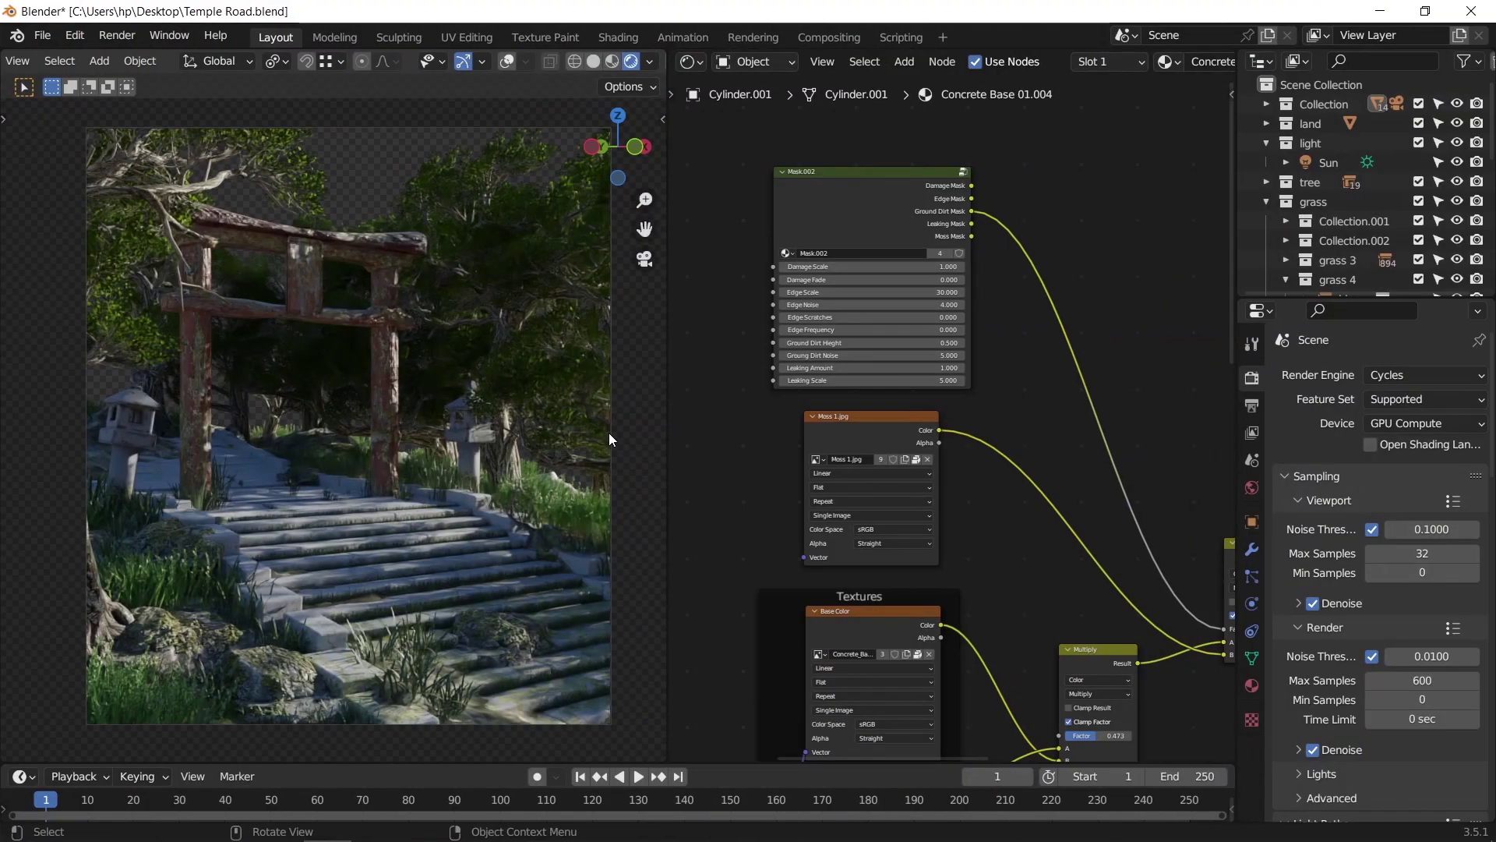
Switch to Solid shading, render the temple-stairs still, close the render window and open Compositing.
scroll(1303, 497, "down", 15)
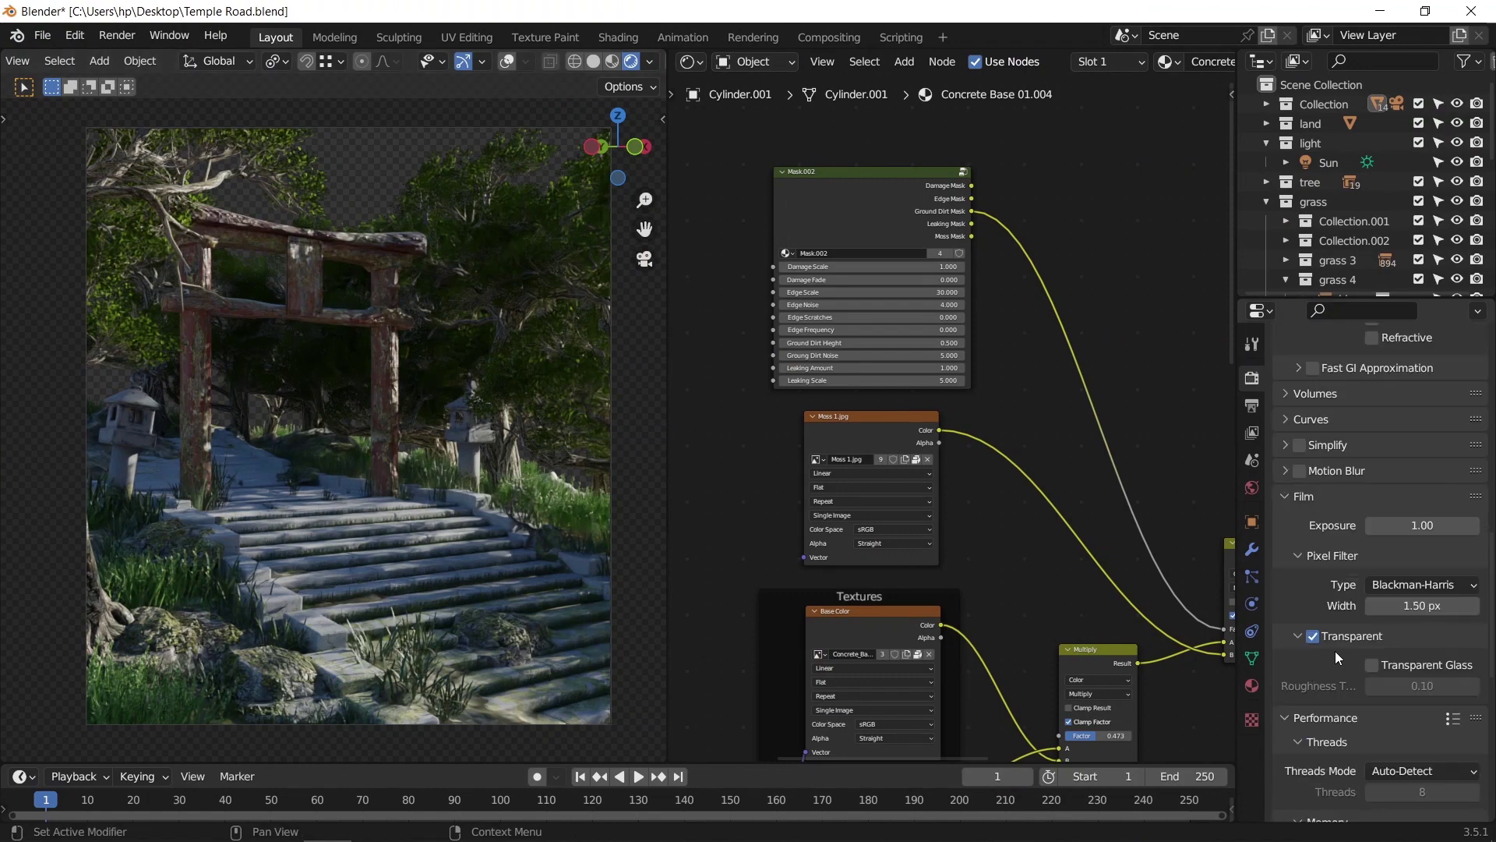
key("z")
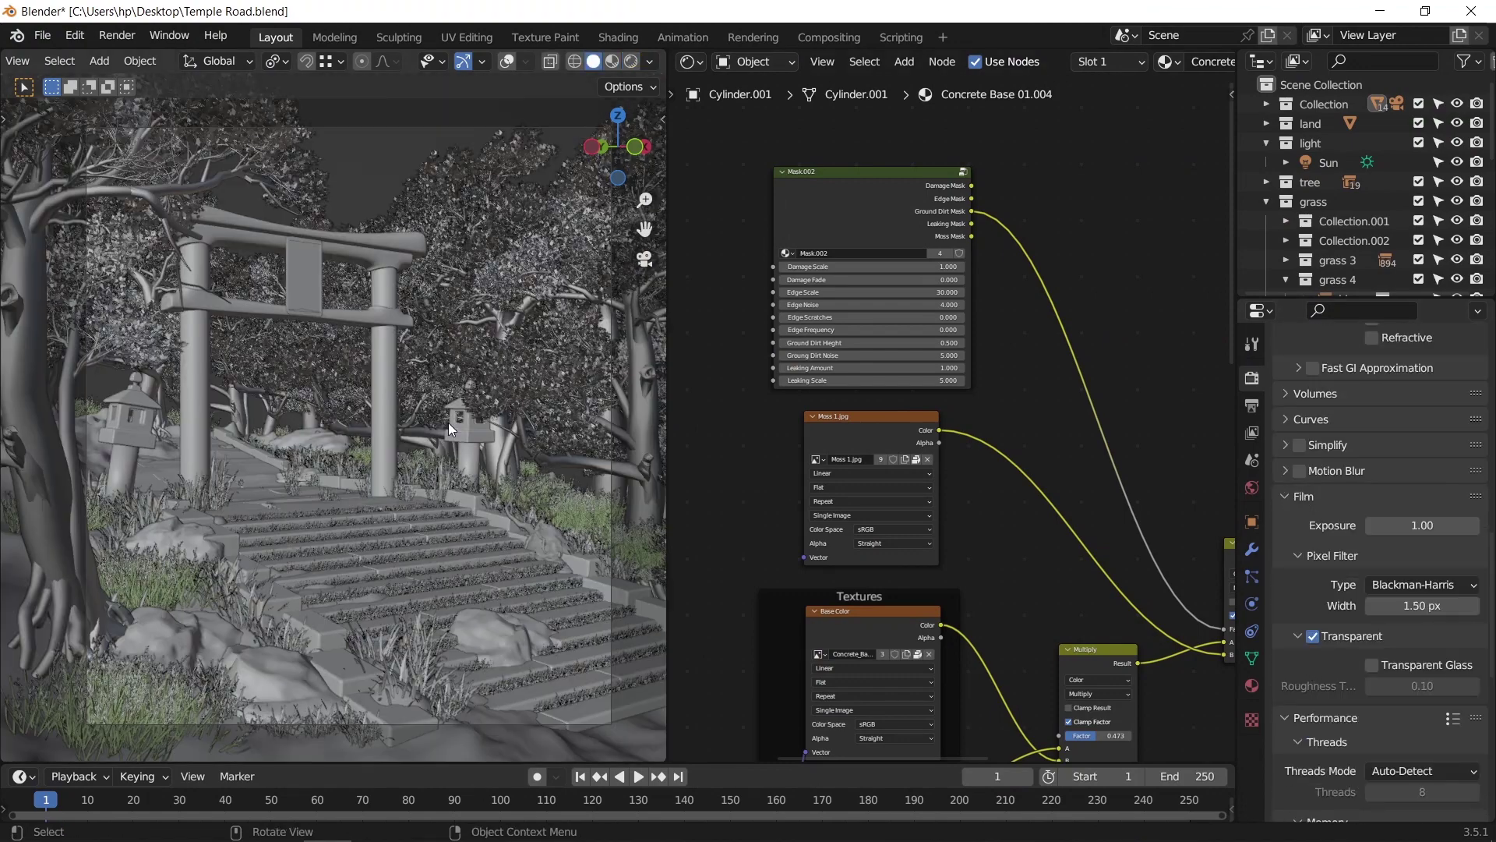
left_click(120, 37)
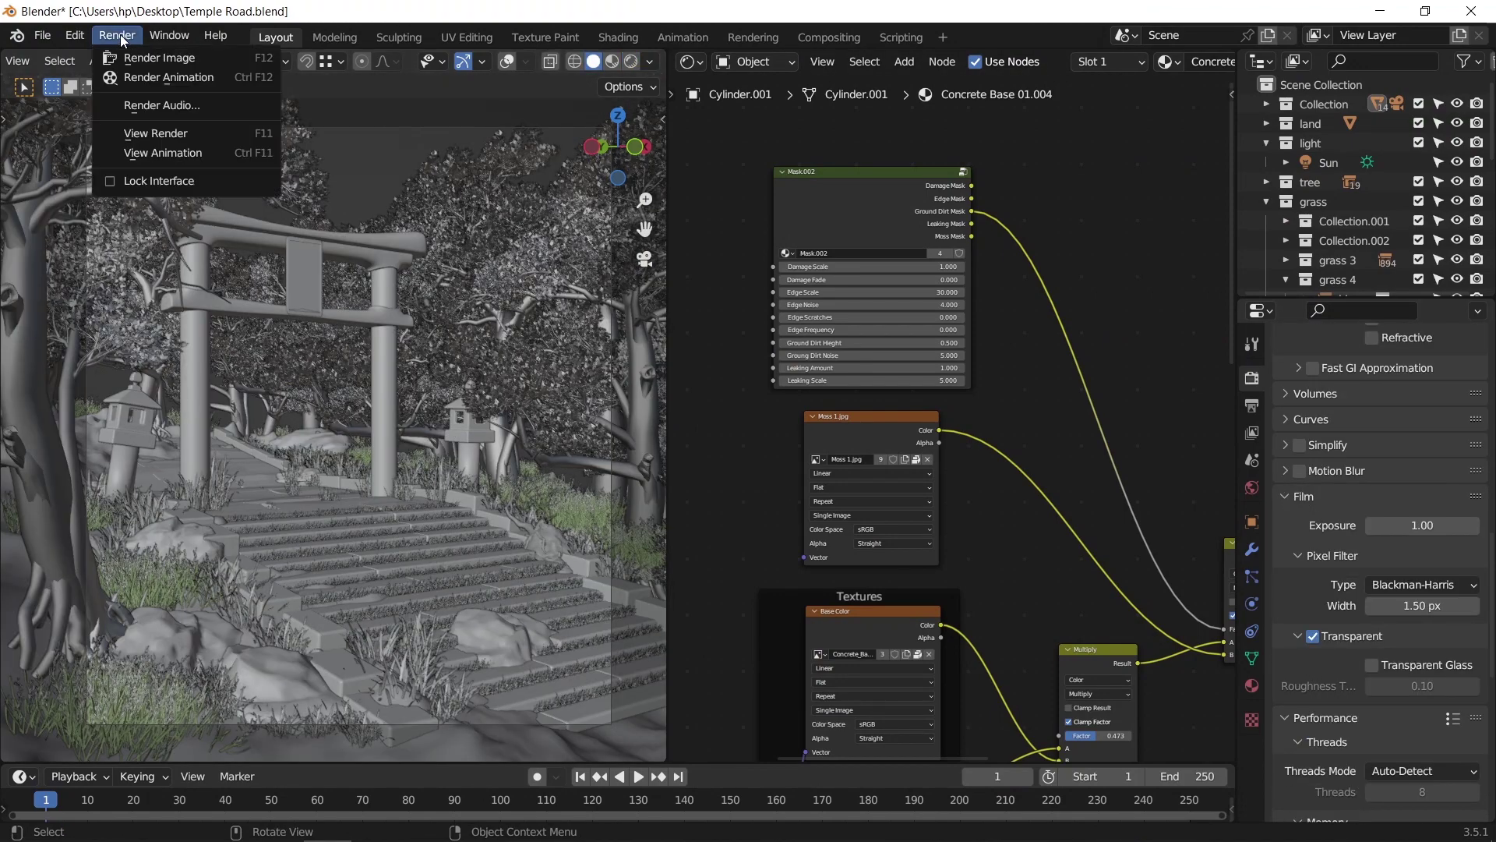
left_click(184, 58)
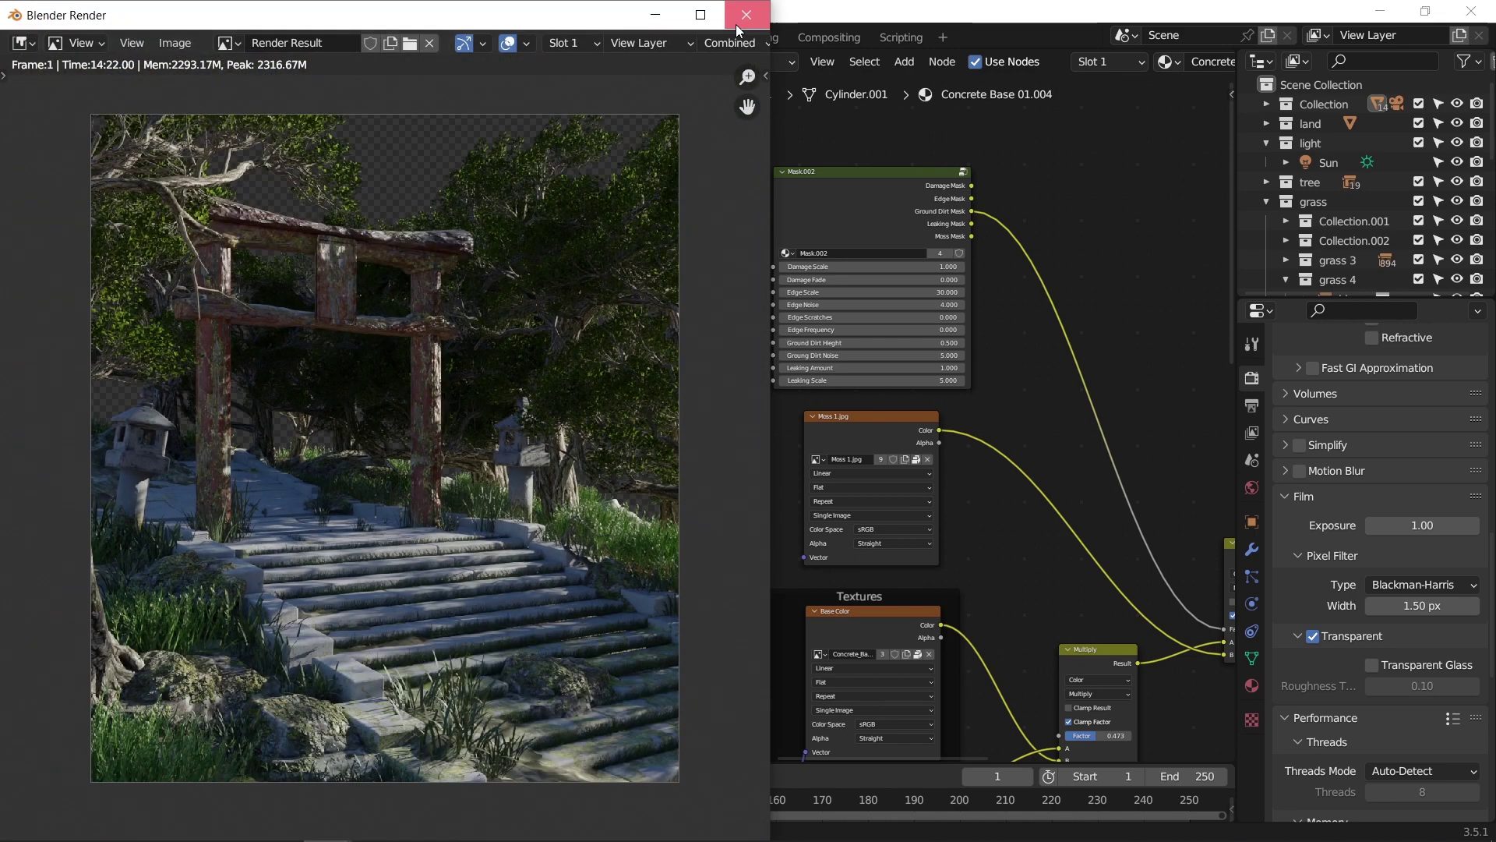
left_click(738, 21)
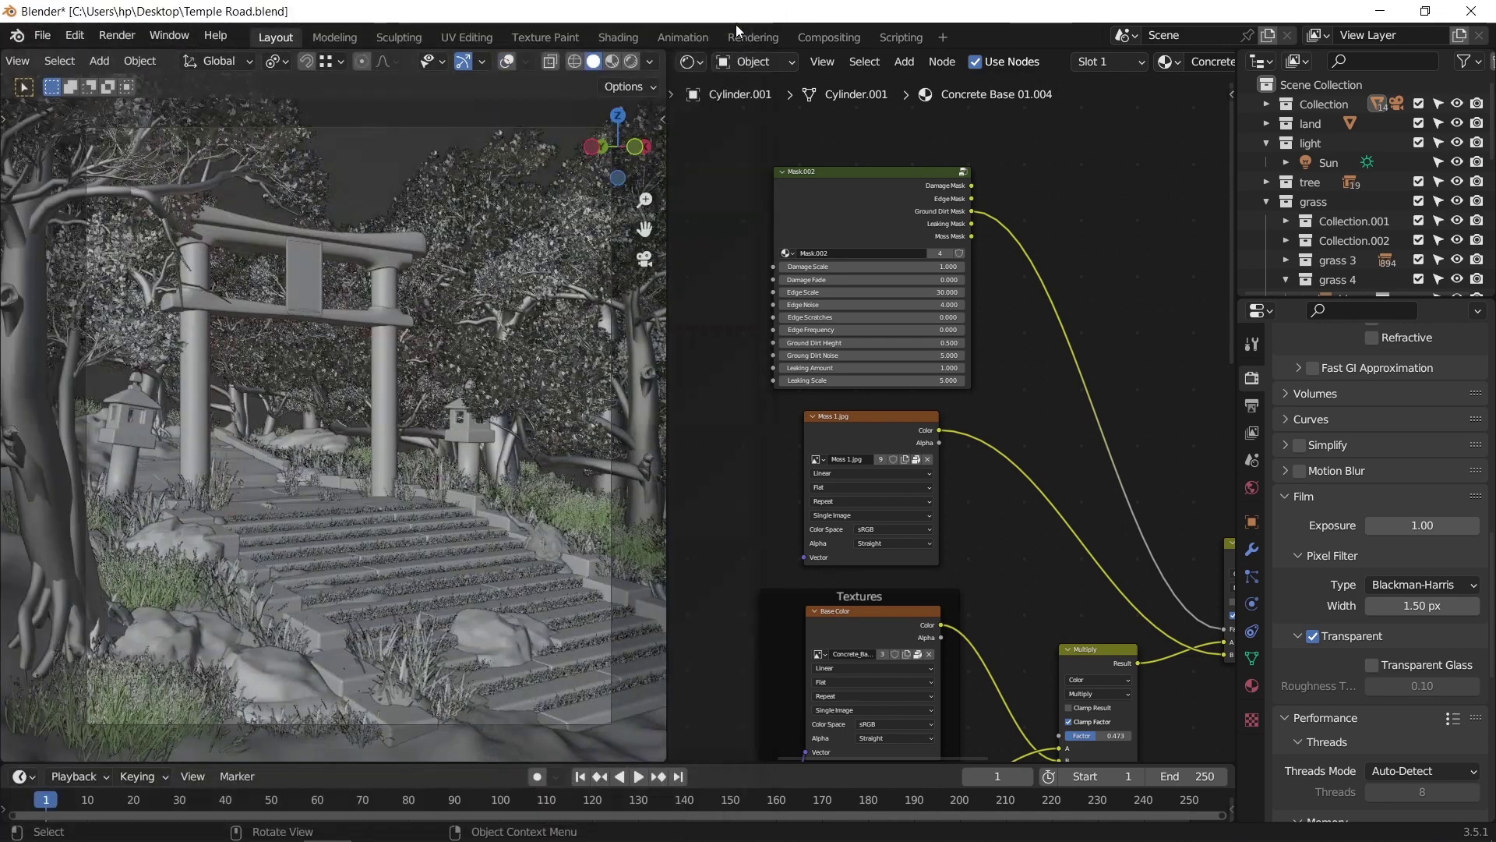
left_click(834, 39)
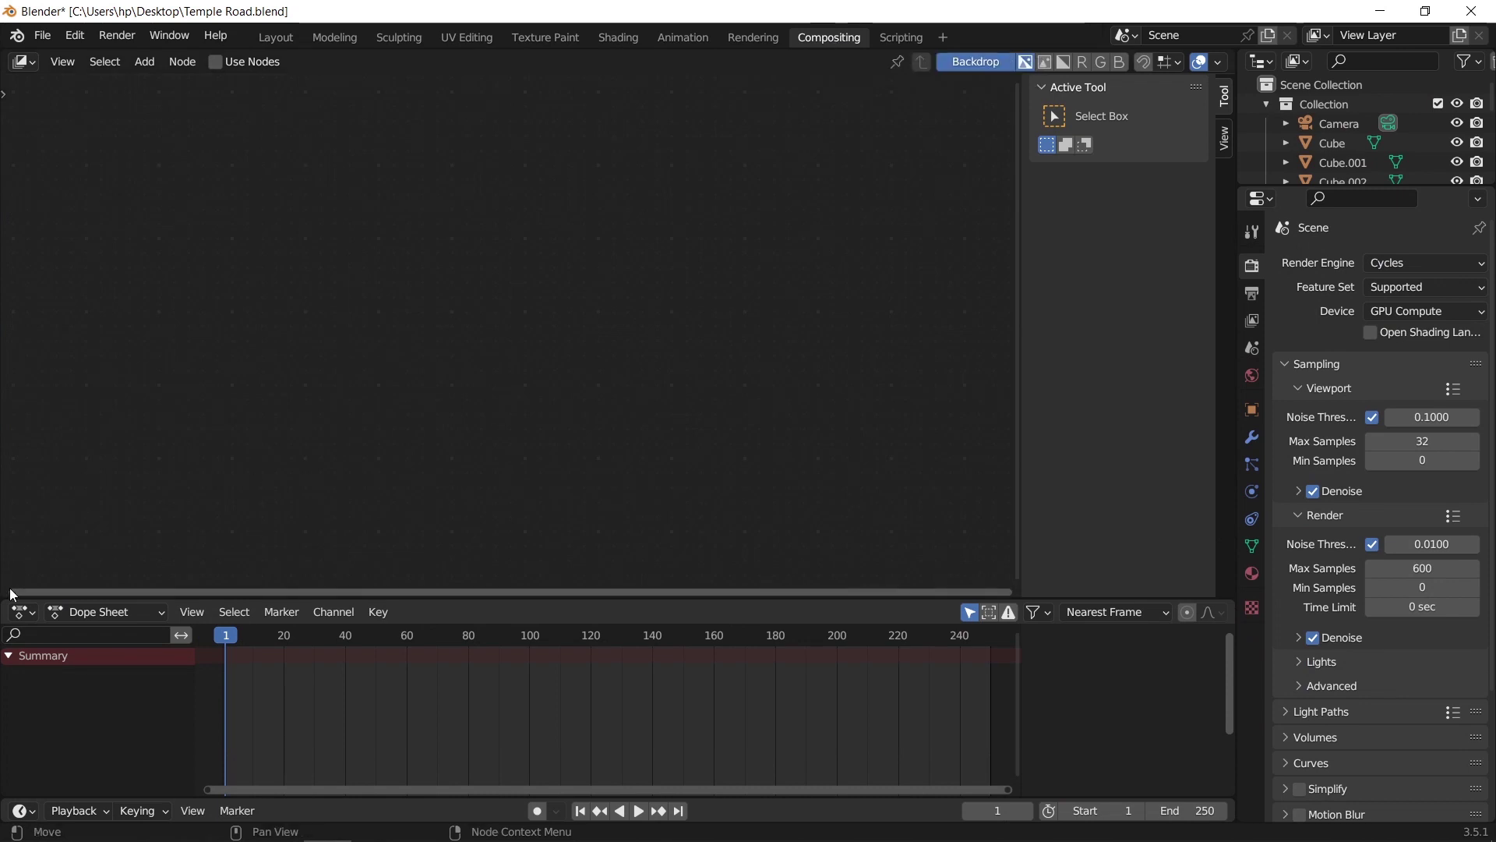
Merge away the Dope Sheet, enable Use Nodes, and add a Viewer fed by Render Layers below Composite.
left_click_drag(10, 593, 68, 597)
key("n")
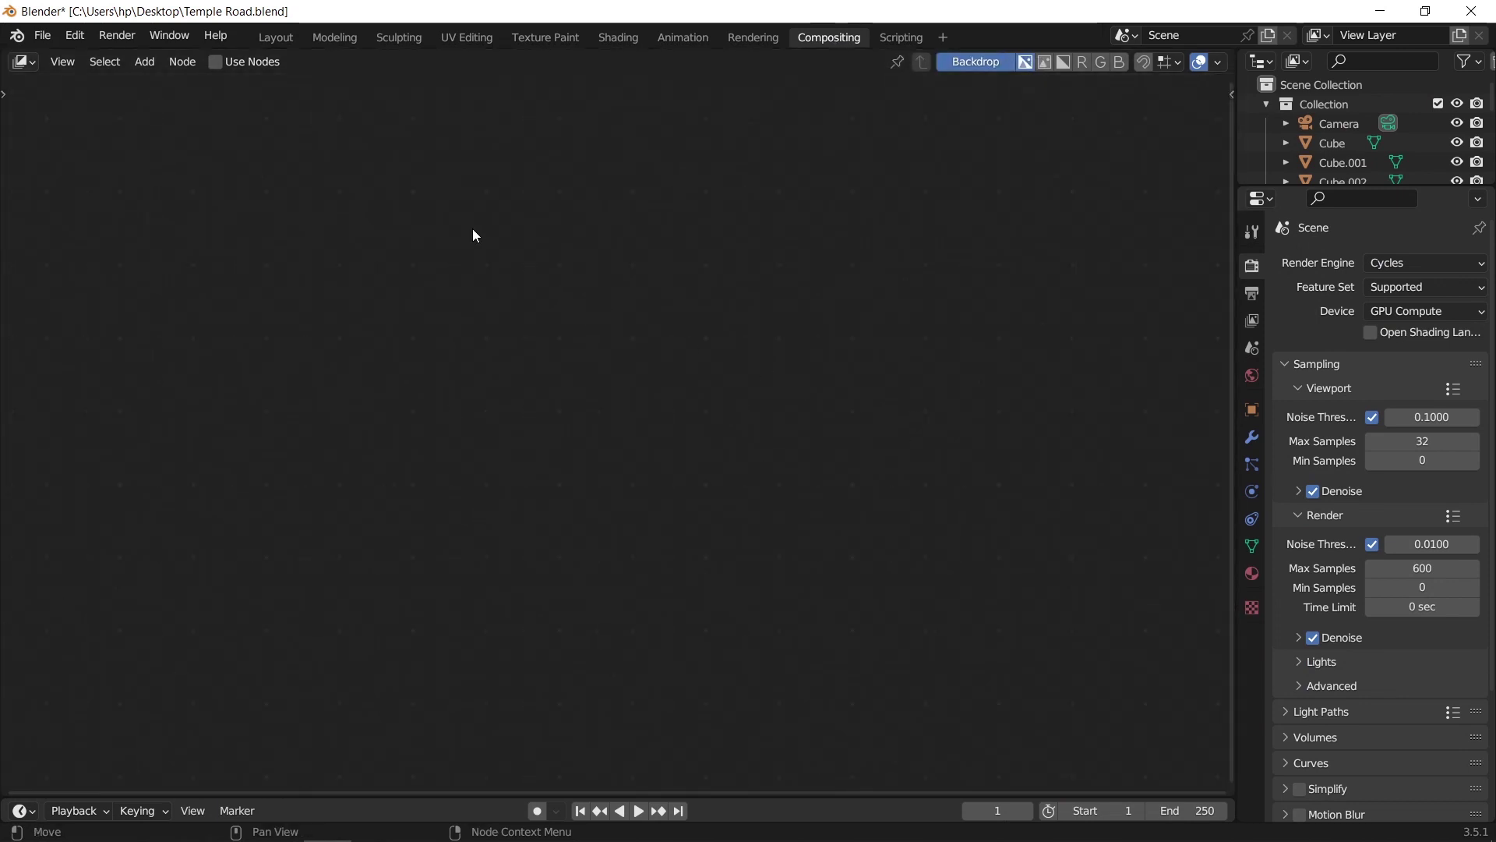
left_click(243, 63)
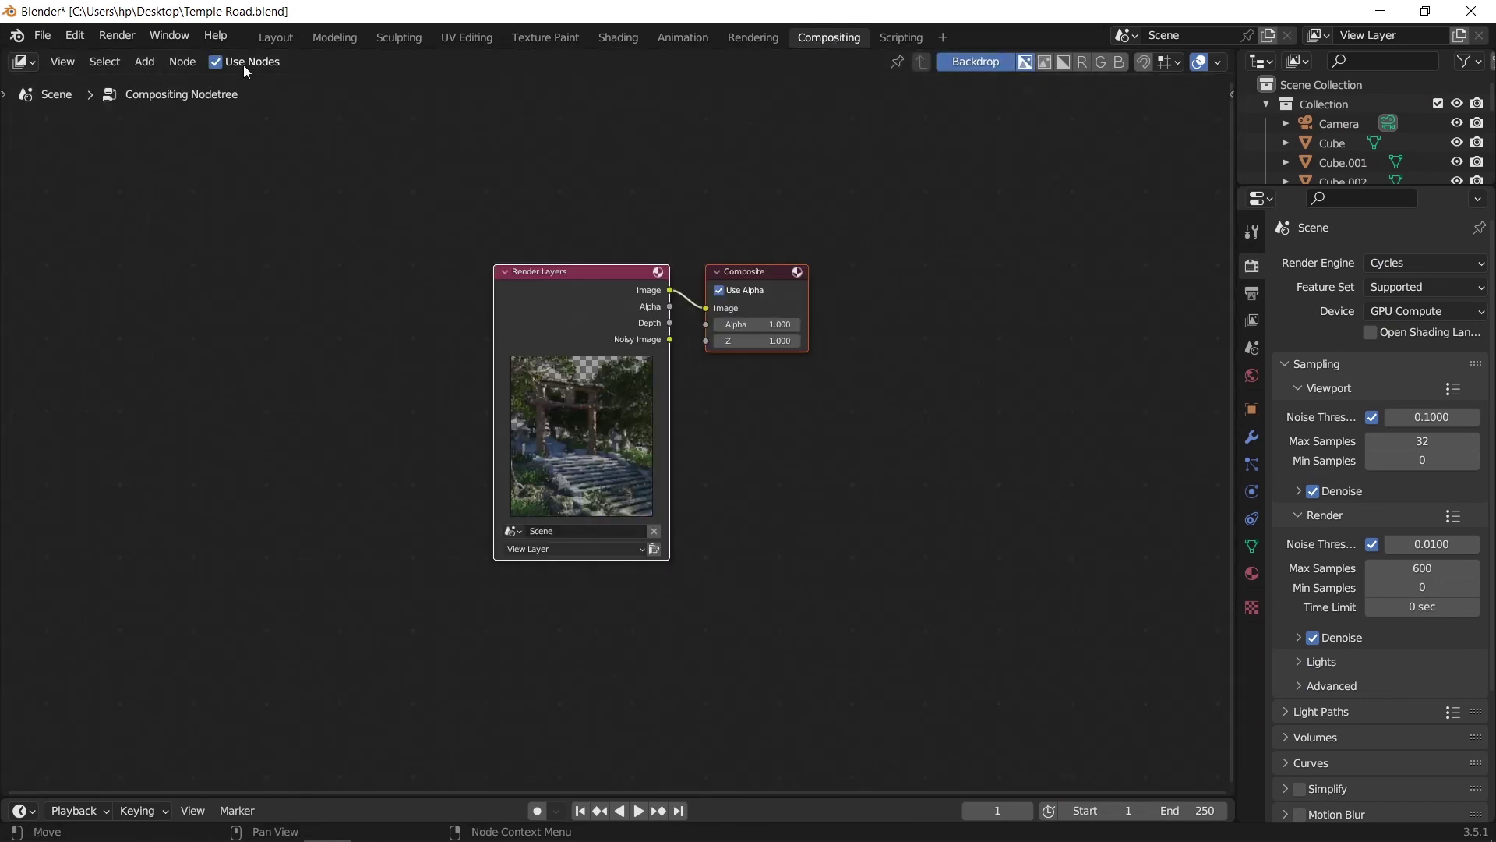
left_click(545, 290, "ctrl+shift")
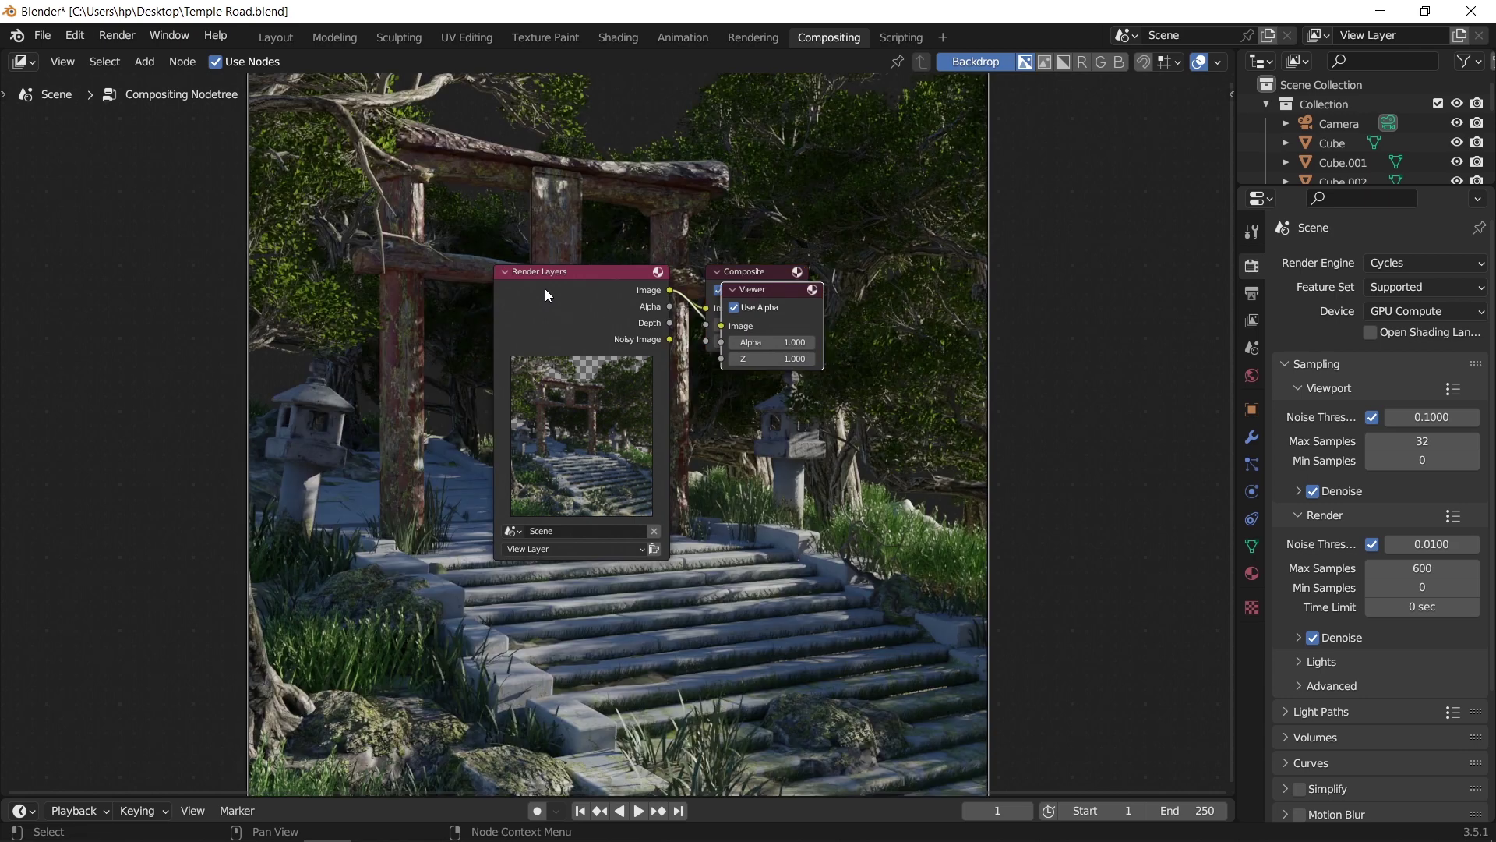
left_click_drag(756, 289, 832, 267)
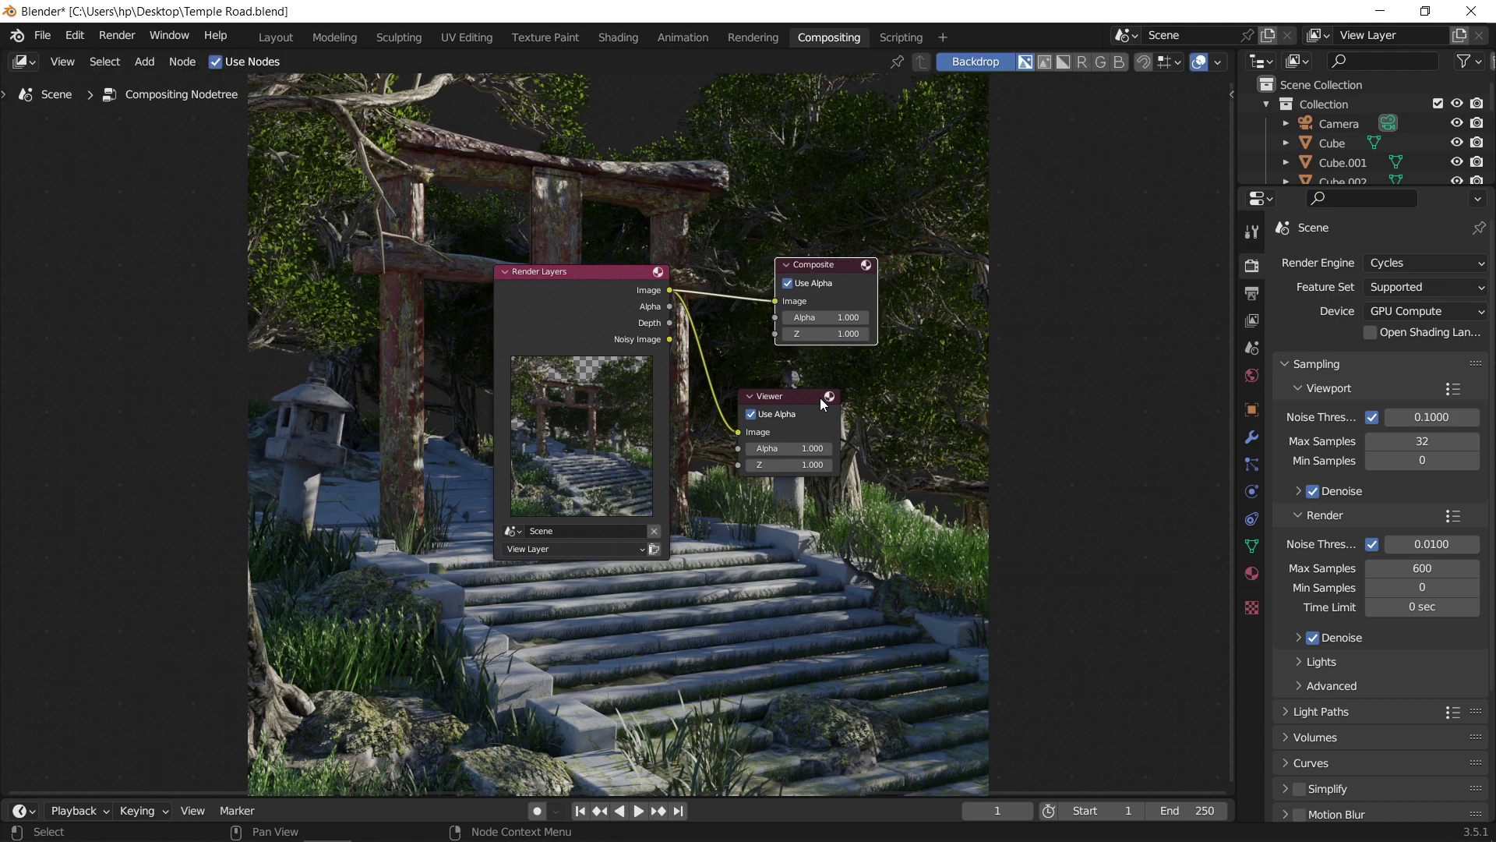
Fit the backdrop in the editor and move the three nodes to the lower left.
key("v")
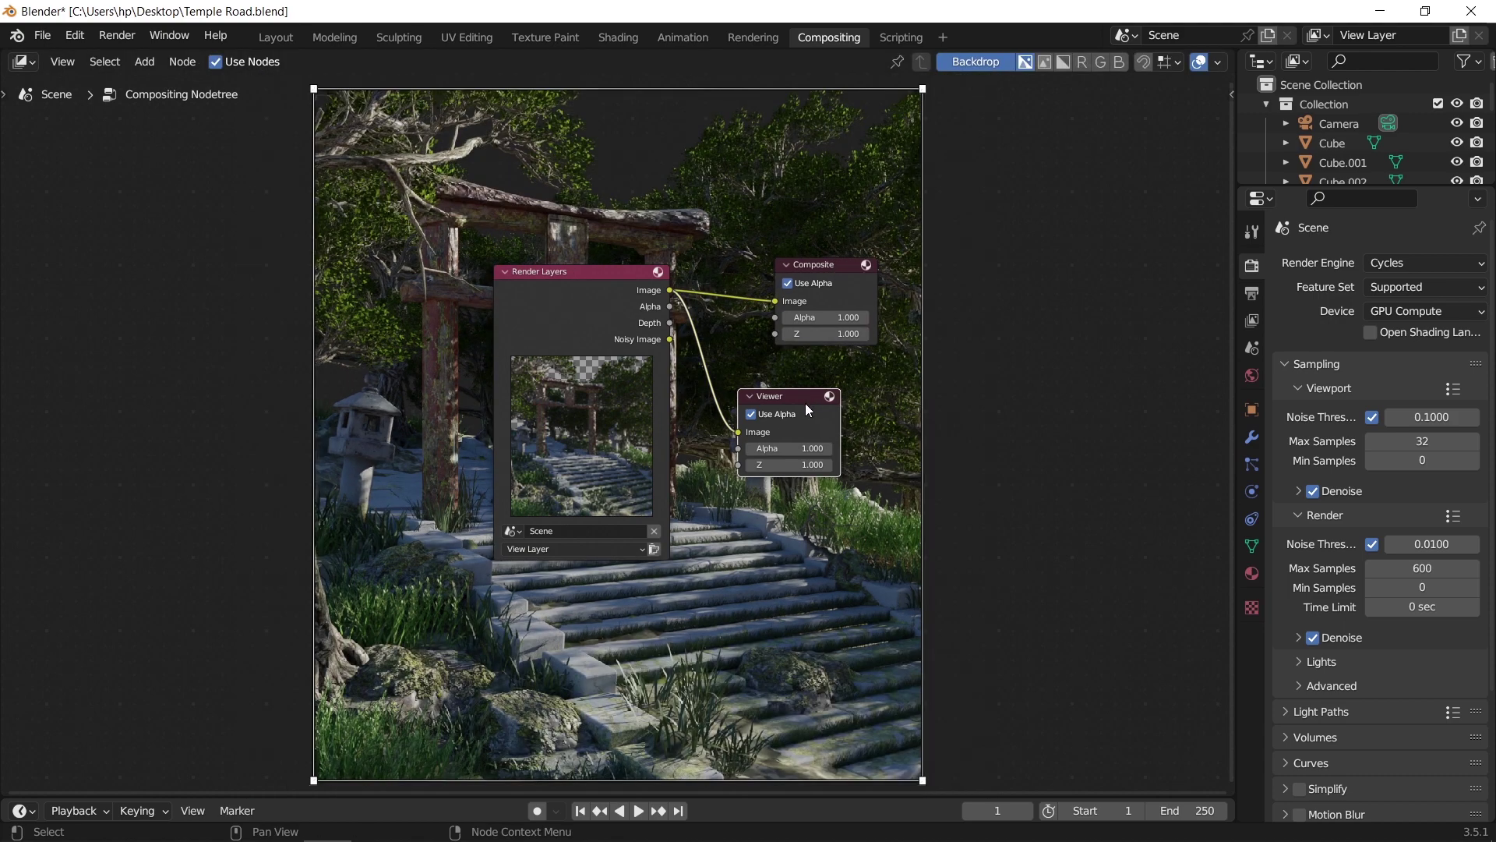
left_click_drag(863, 236, 152, 513)
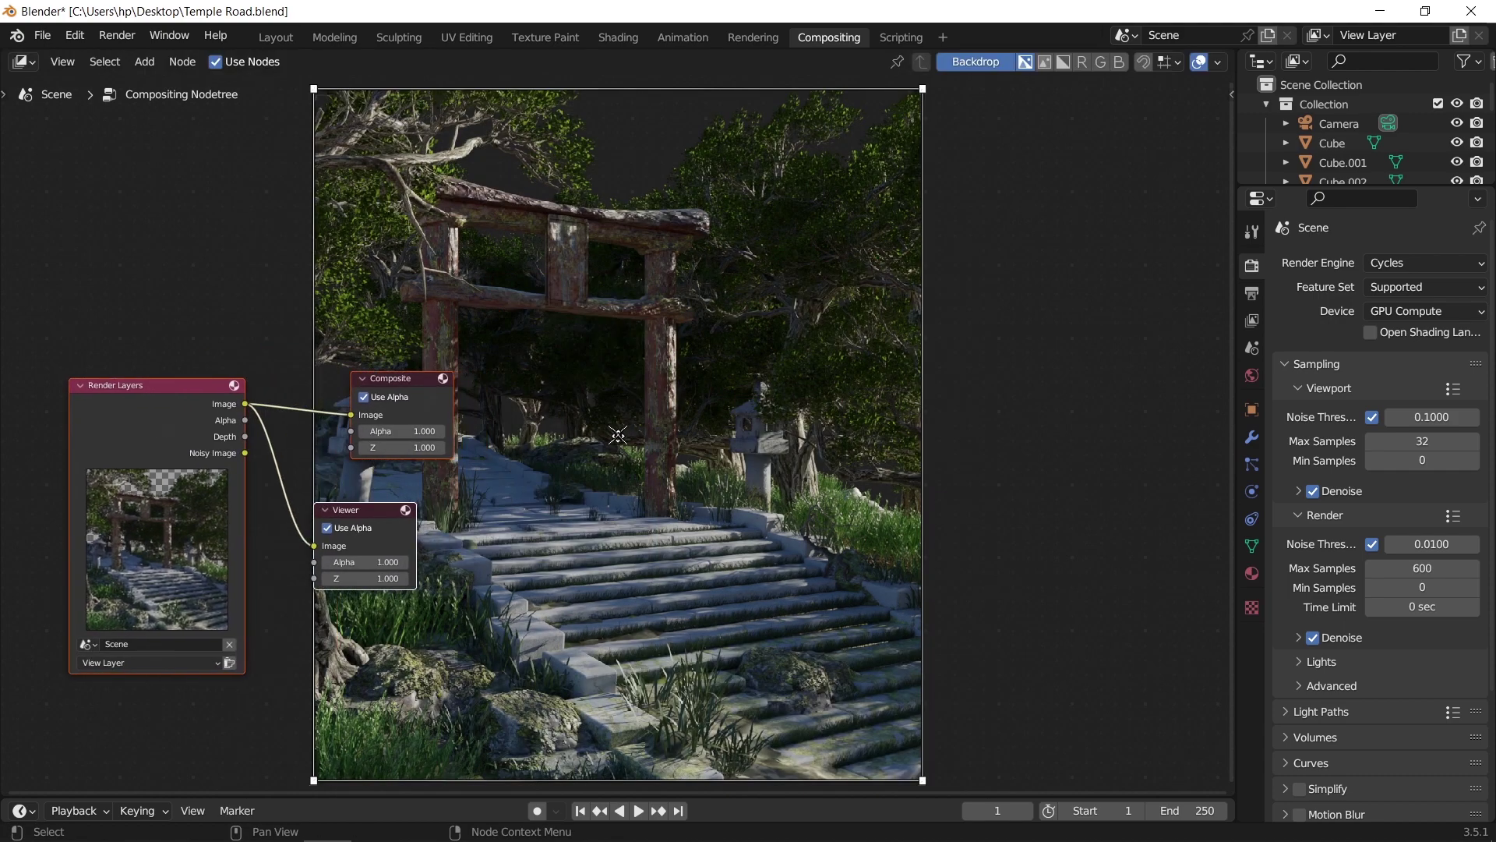
middle_click_drag(618, 435, 920, 428, "alt")
Set the backdrop zoom to about 0.65 and position the render up and right of the nodes.
key("n")
left_click(1225, 184)
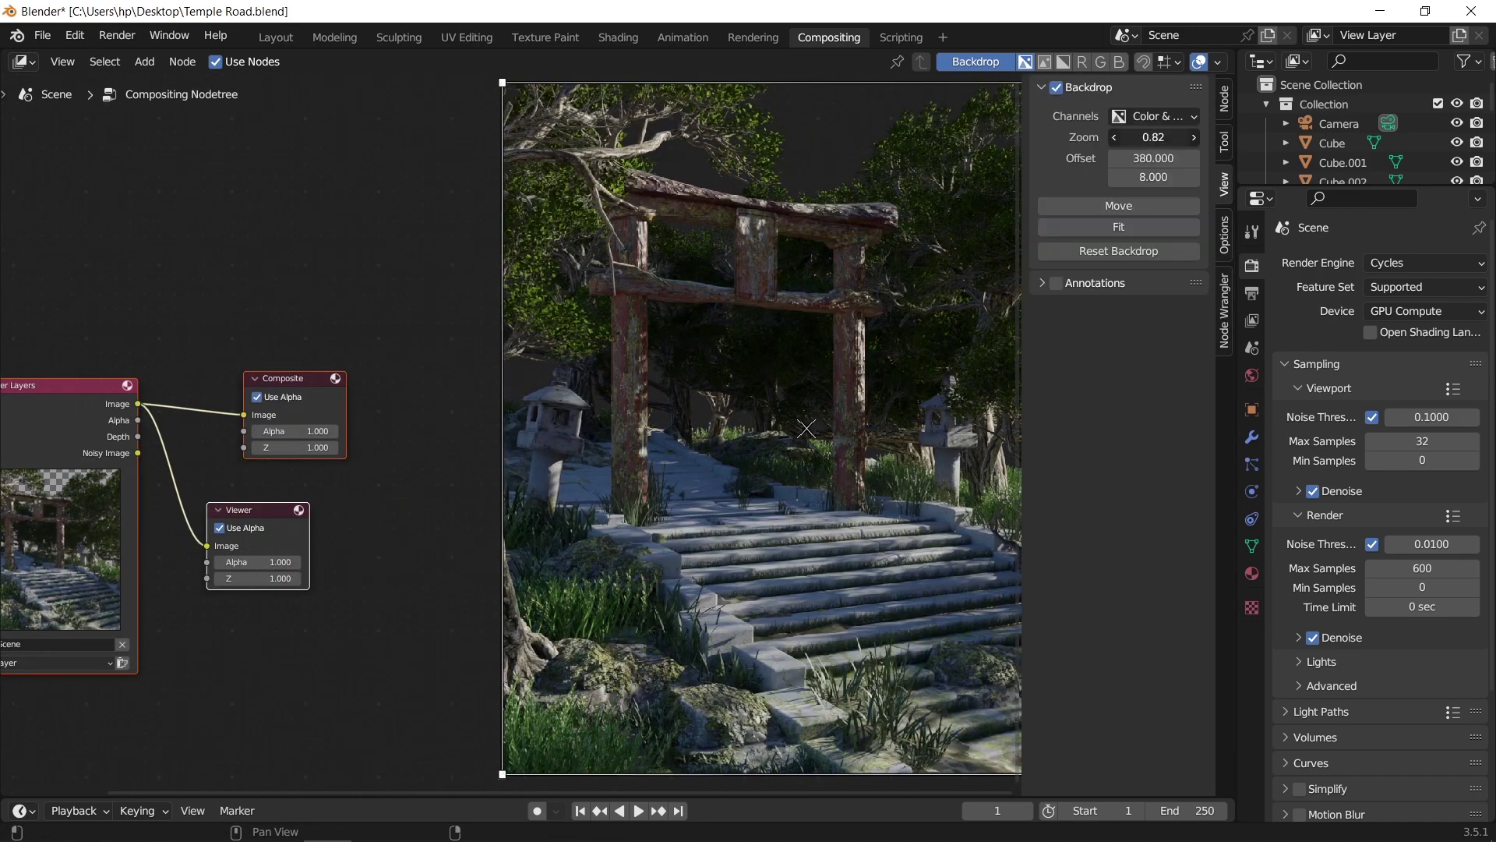
left_click_drag(1154, 137, 1138, 137)
left_click(1164, 138)
type("n")
key("Return")
key("n")
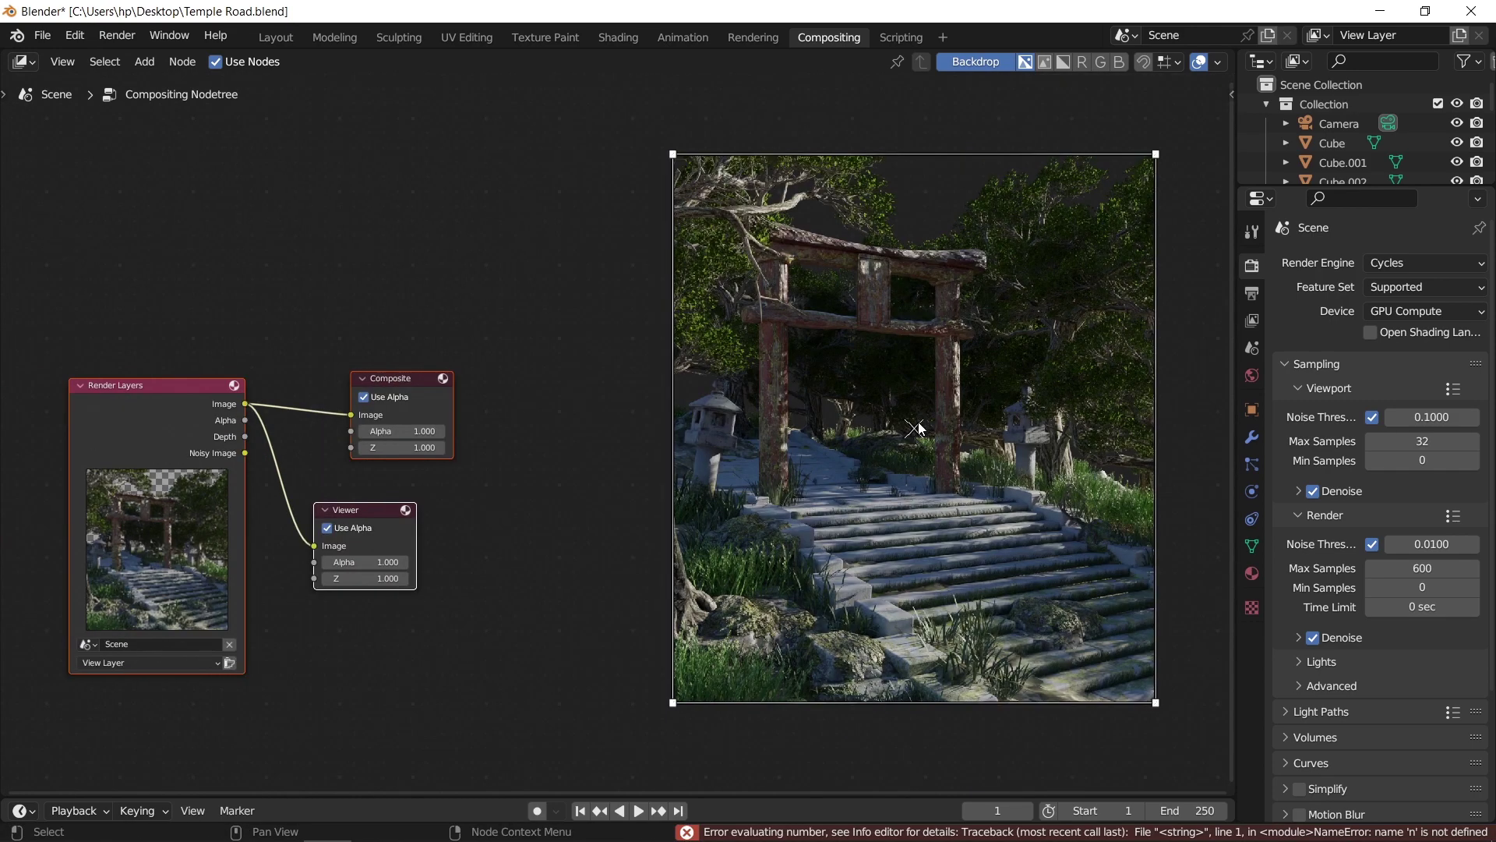
middle_click_drag(1029, 356, 1093, 294, "alt")
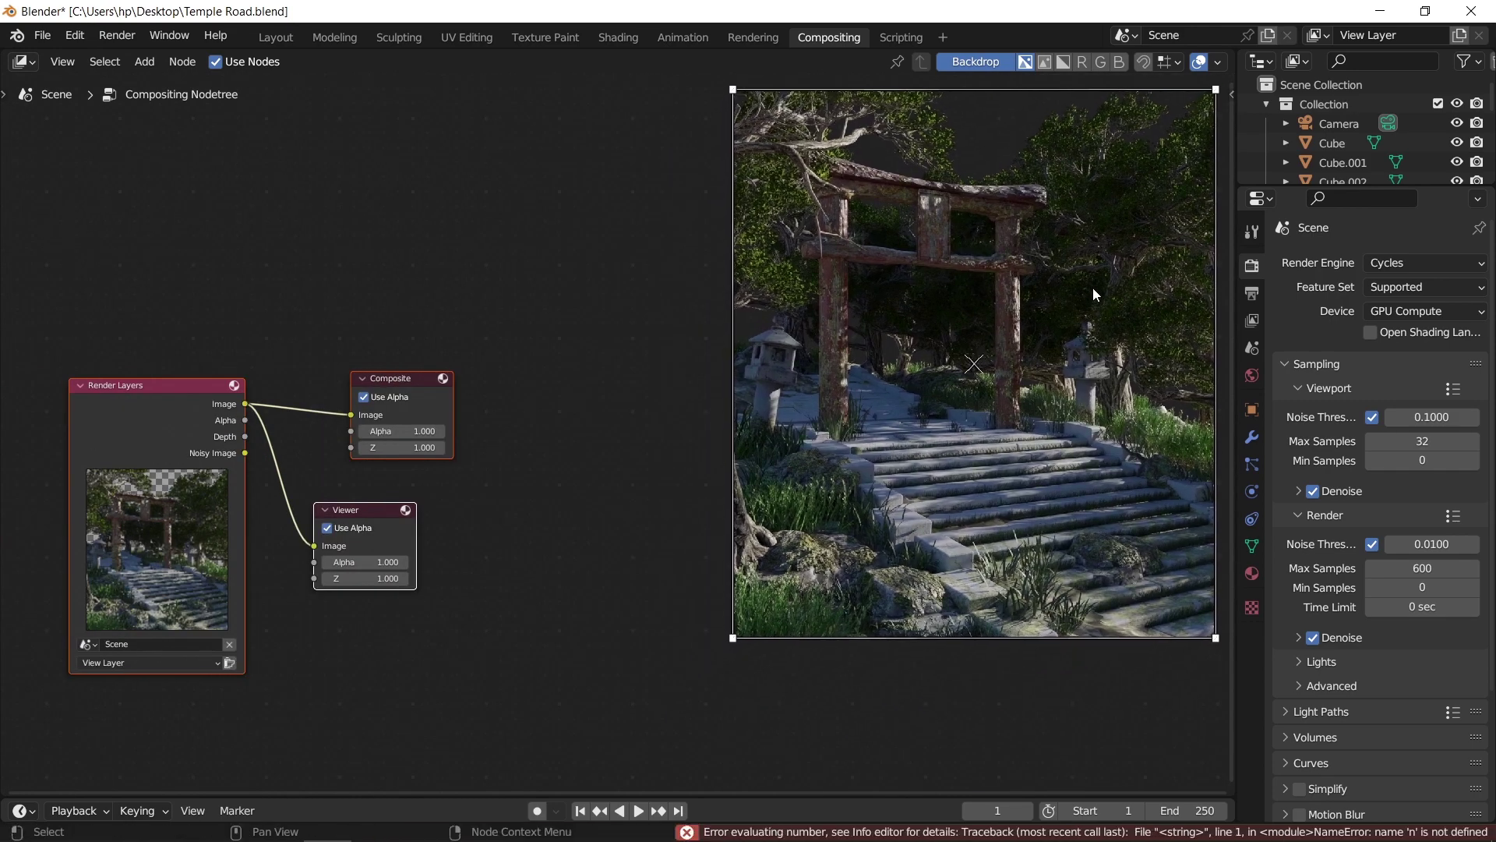
left_click(580, 395)
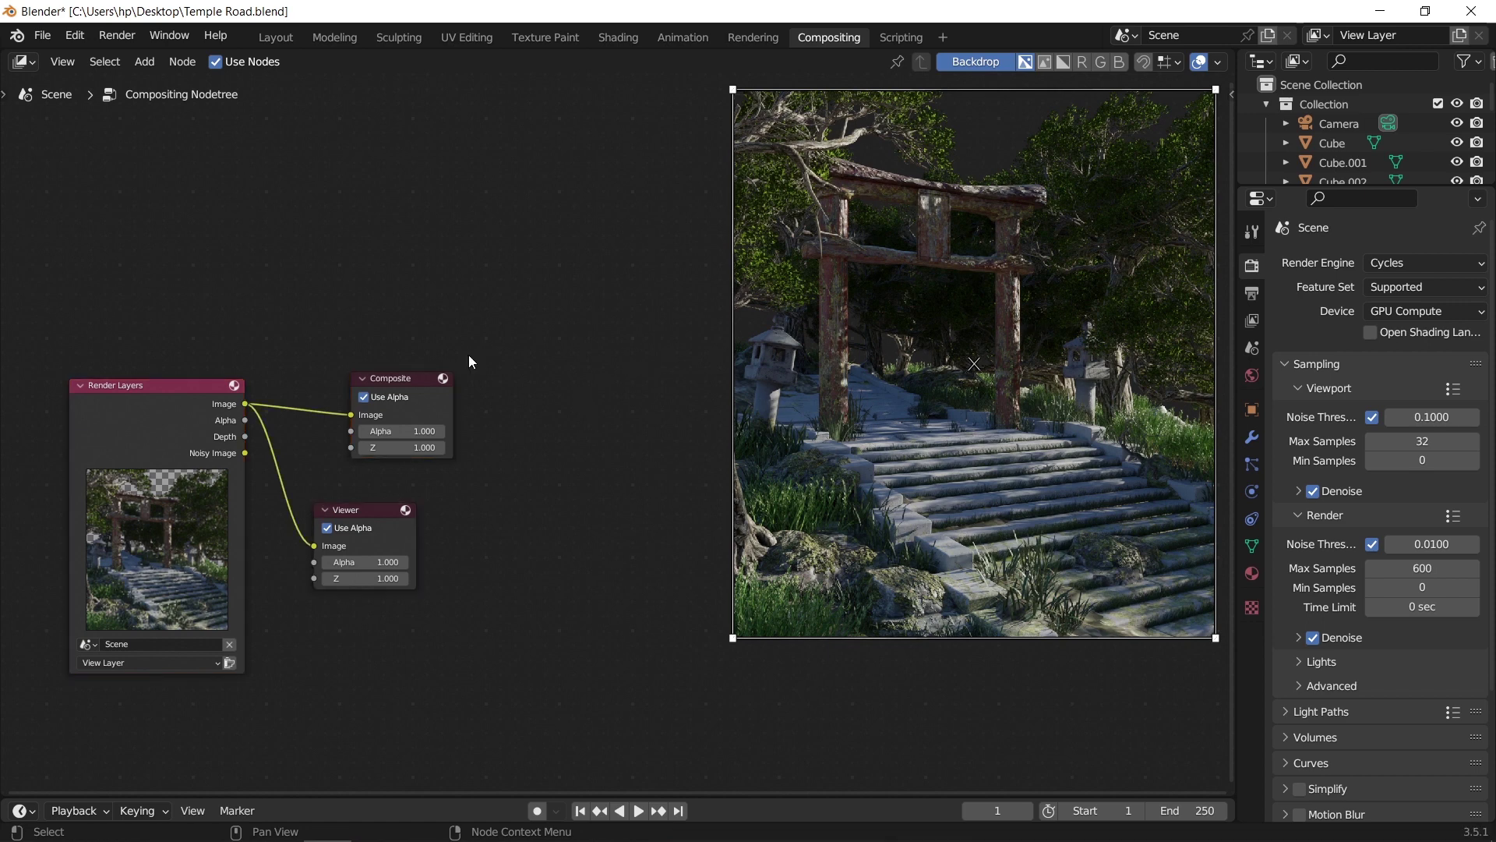
scroll(477, 477, "up", 2)
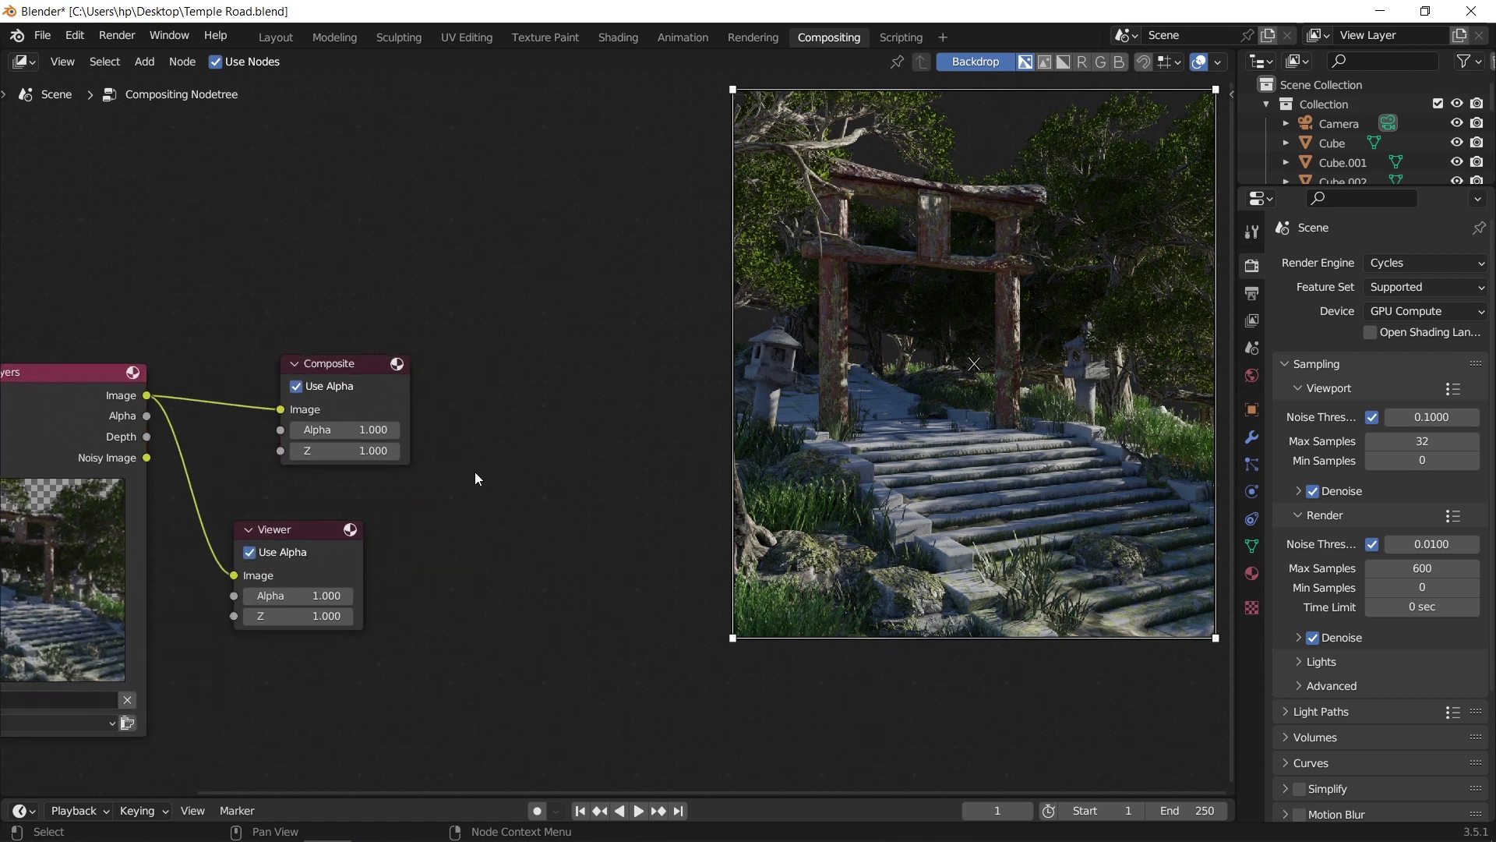
middle_click_drag(478, 478, 600, 508)
Insert a Hue Saturation Value node on the Render Layers–Viewer link.
left_click_drag(469, 507, 668, 517)
left_click_drag(506, 340, 584, 300)
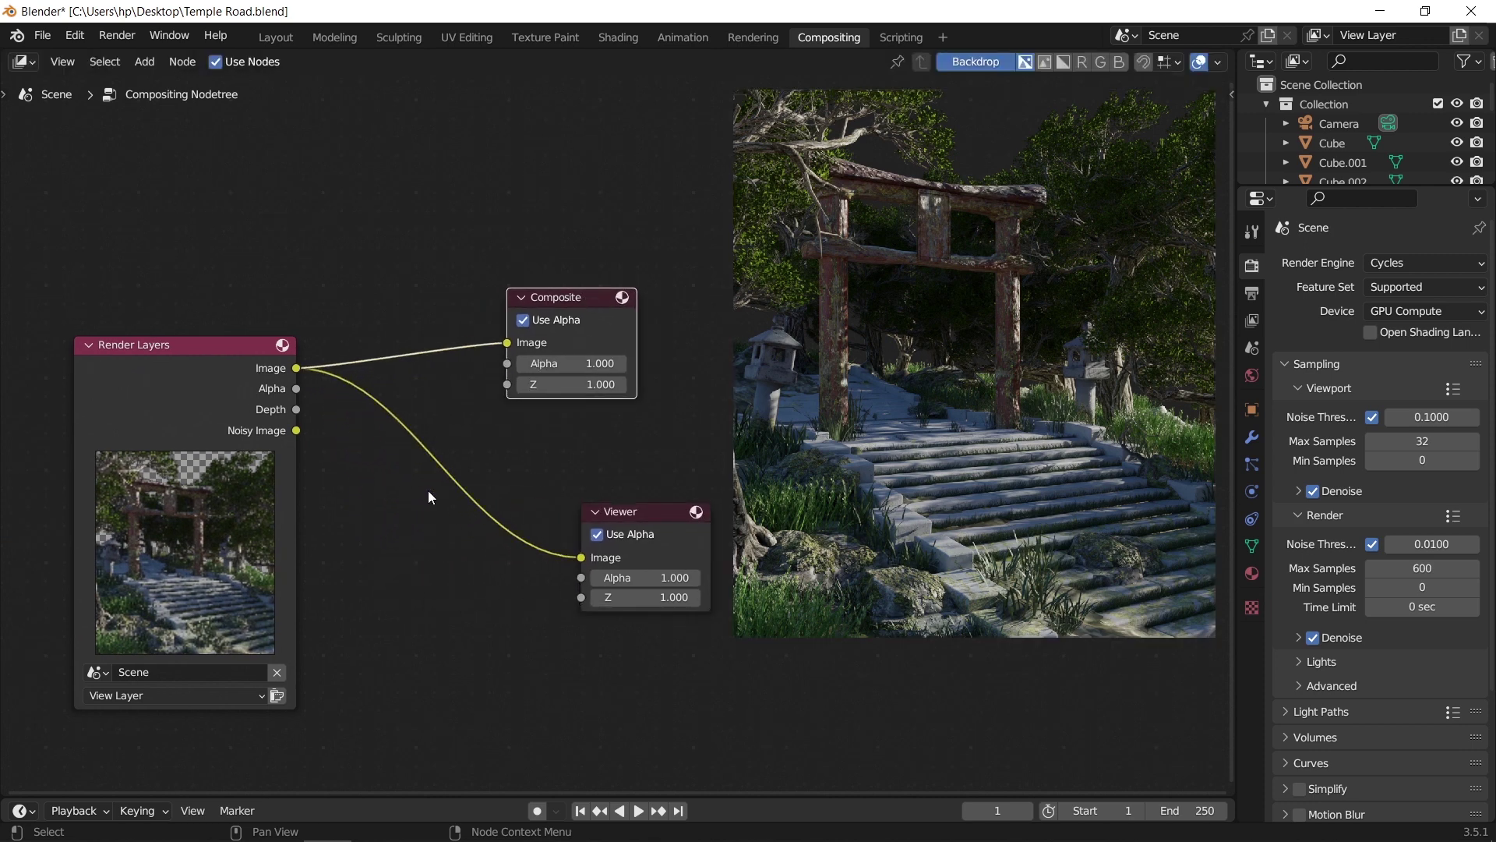
key("shift+a")
left_click(428, 496)
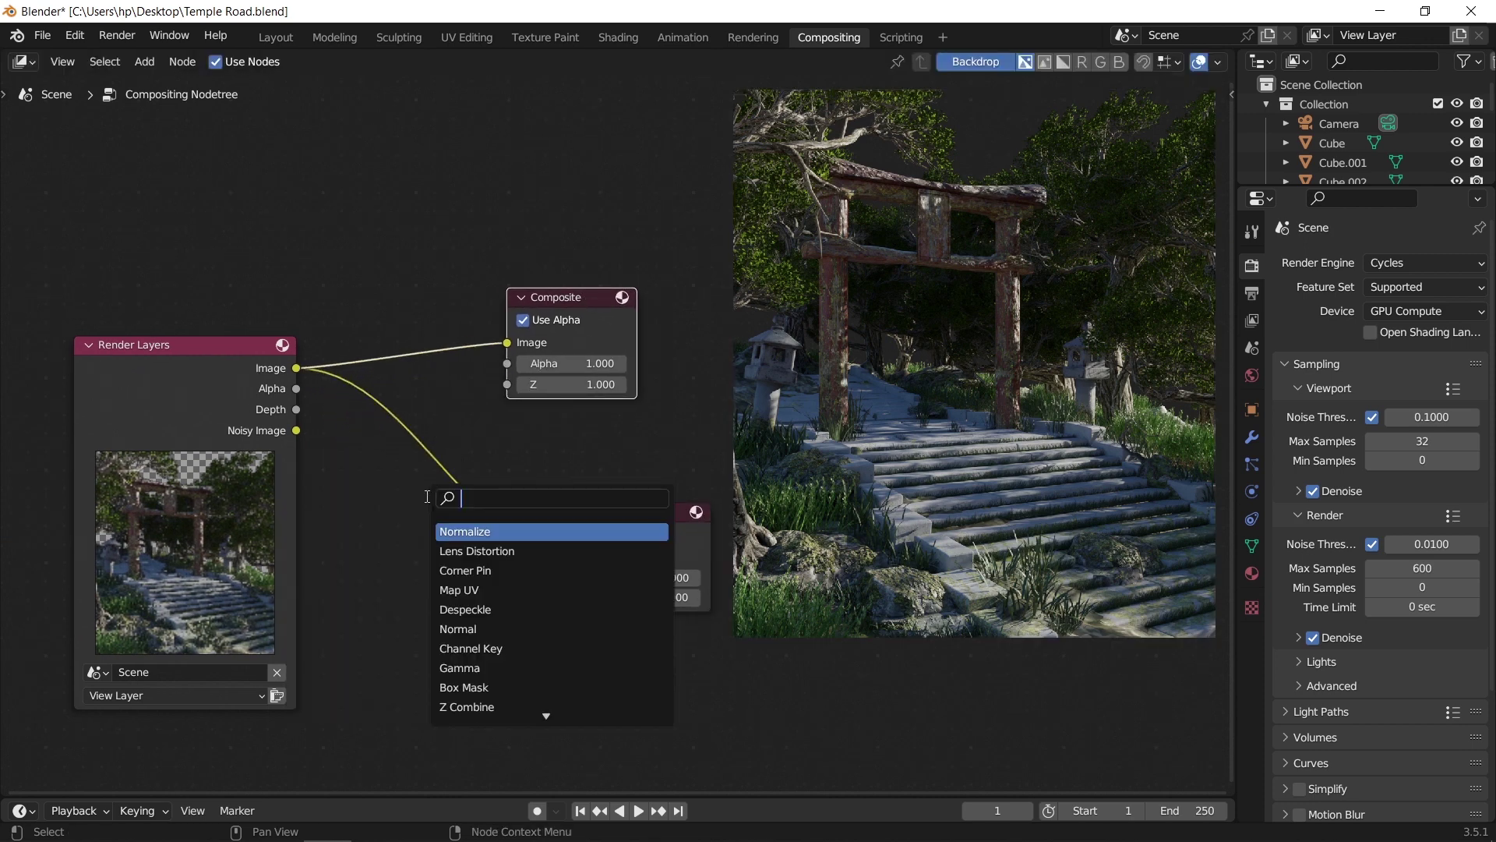
type("hue")
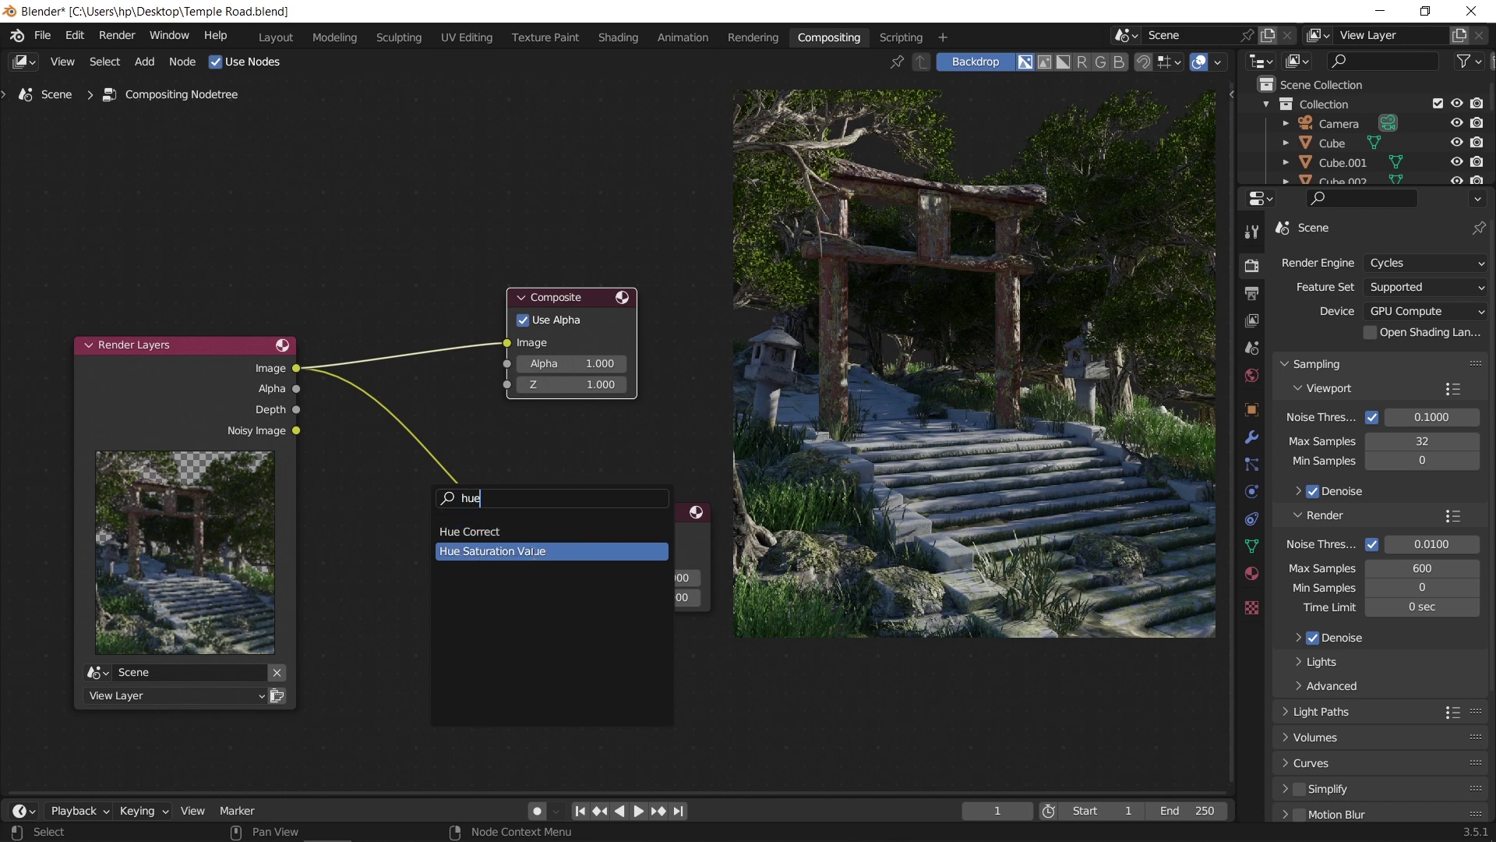
left_click(533, 551)
left_click(449, 515)
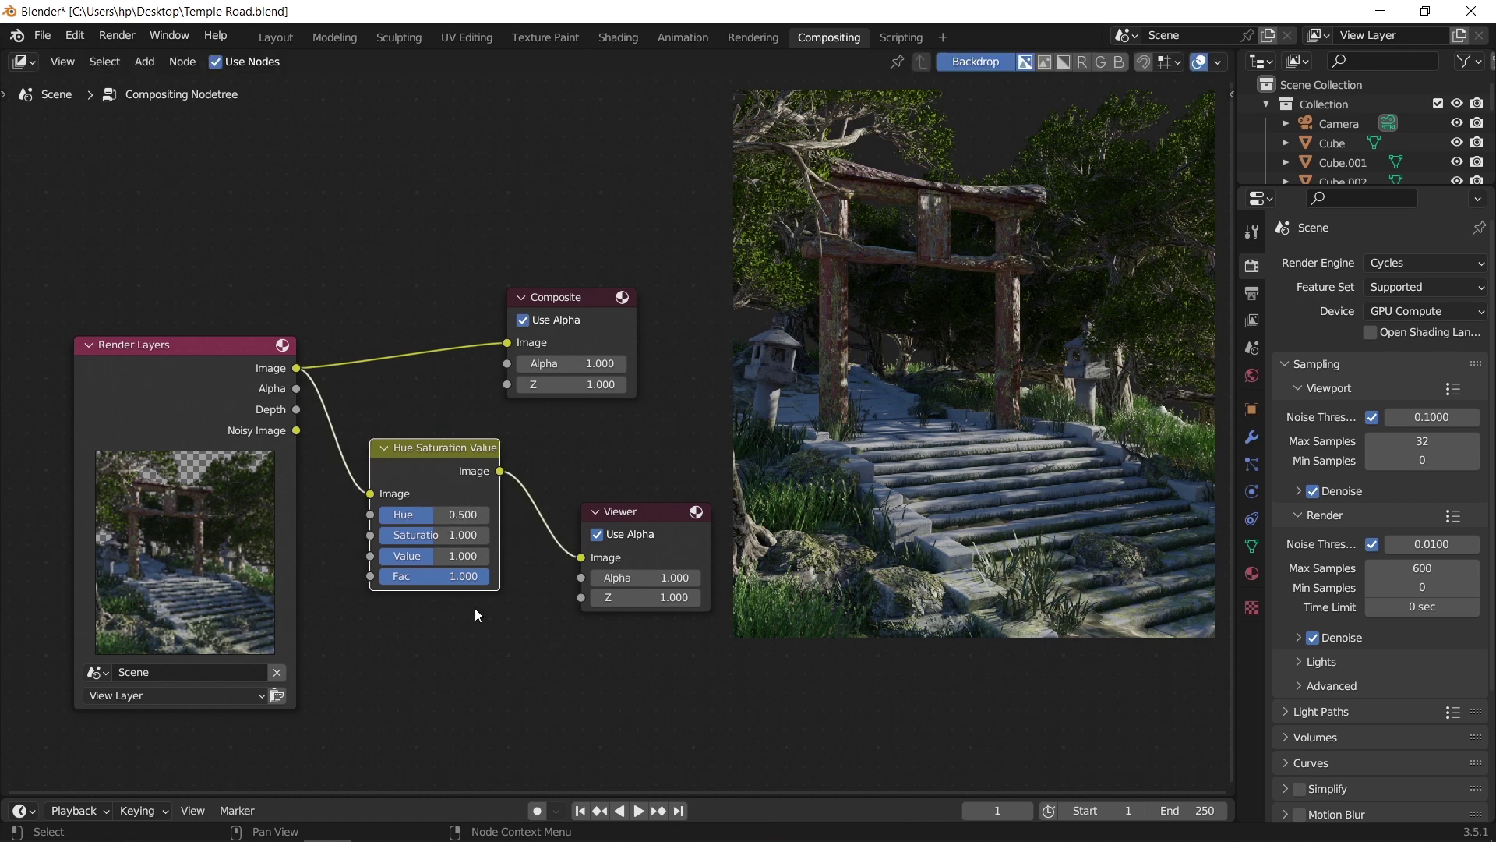
Set the Hue Saturation Value node to Saturation 1.1 and Value 1.5.
left_click(463, 537)
mouse_move(463, 538)
left_mouse_down()
mouse_move(510, 538)
mouse_move(441, 543)
left_mouse_up()
left_click(442, 536)
type("1.1")
key("Return")
left_click(444, 554)
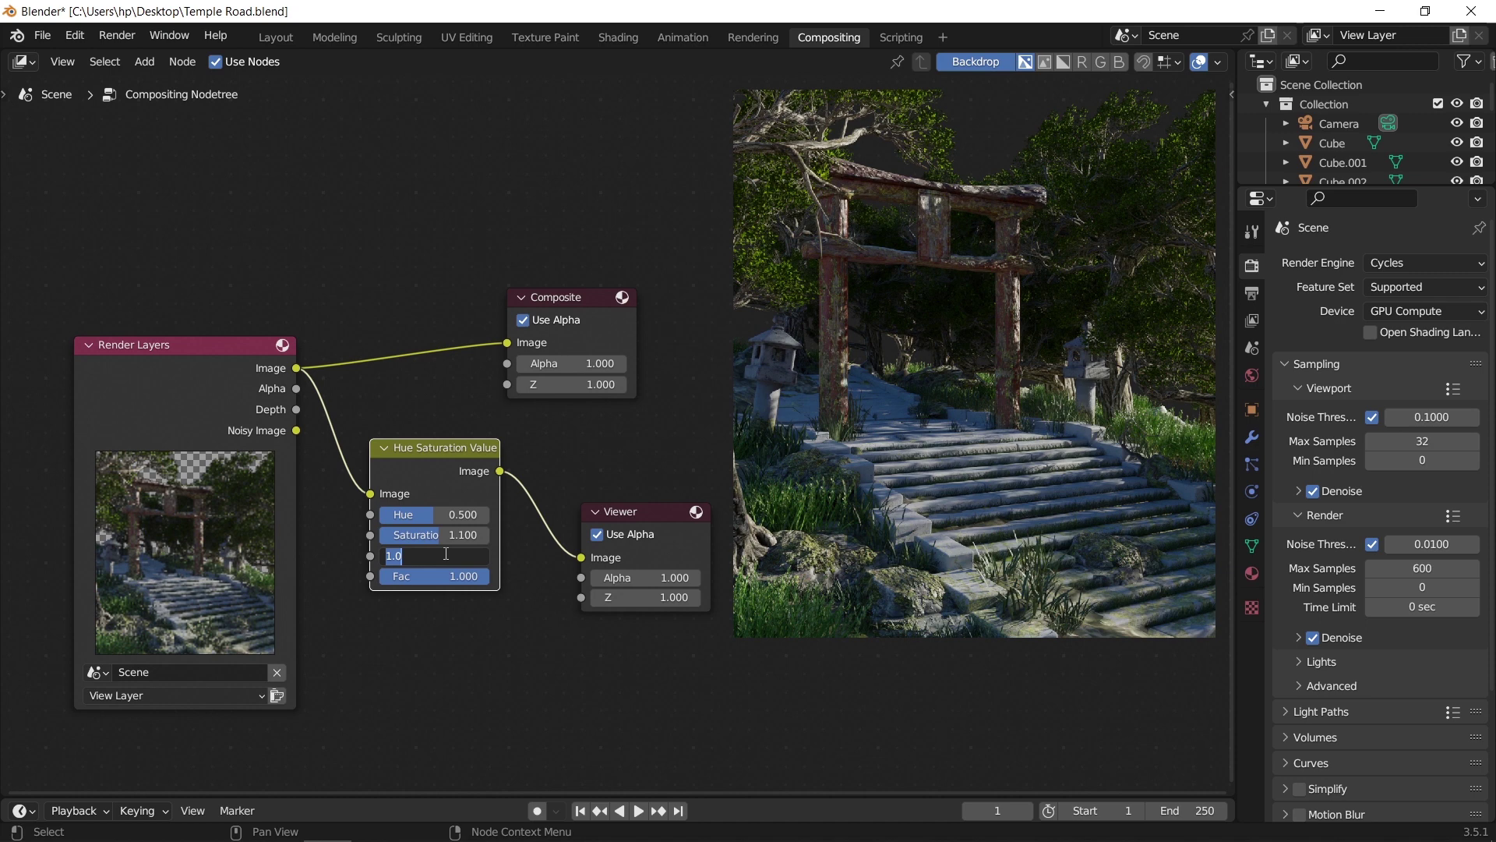
type("1.5")
key("Return")
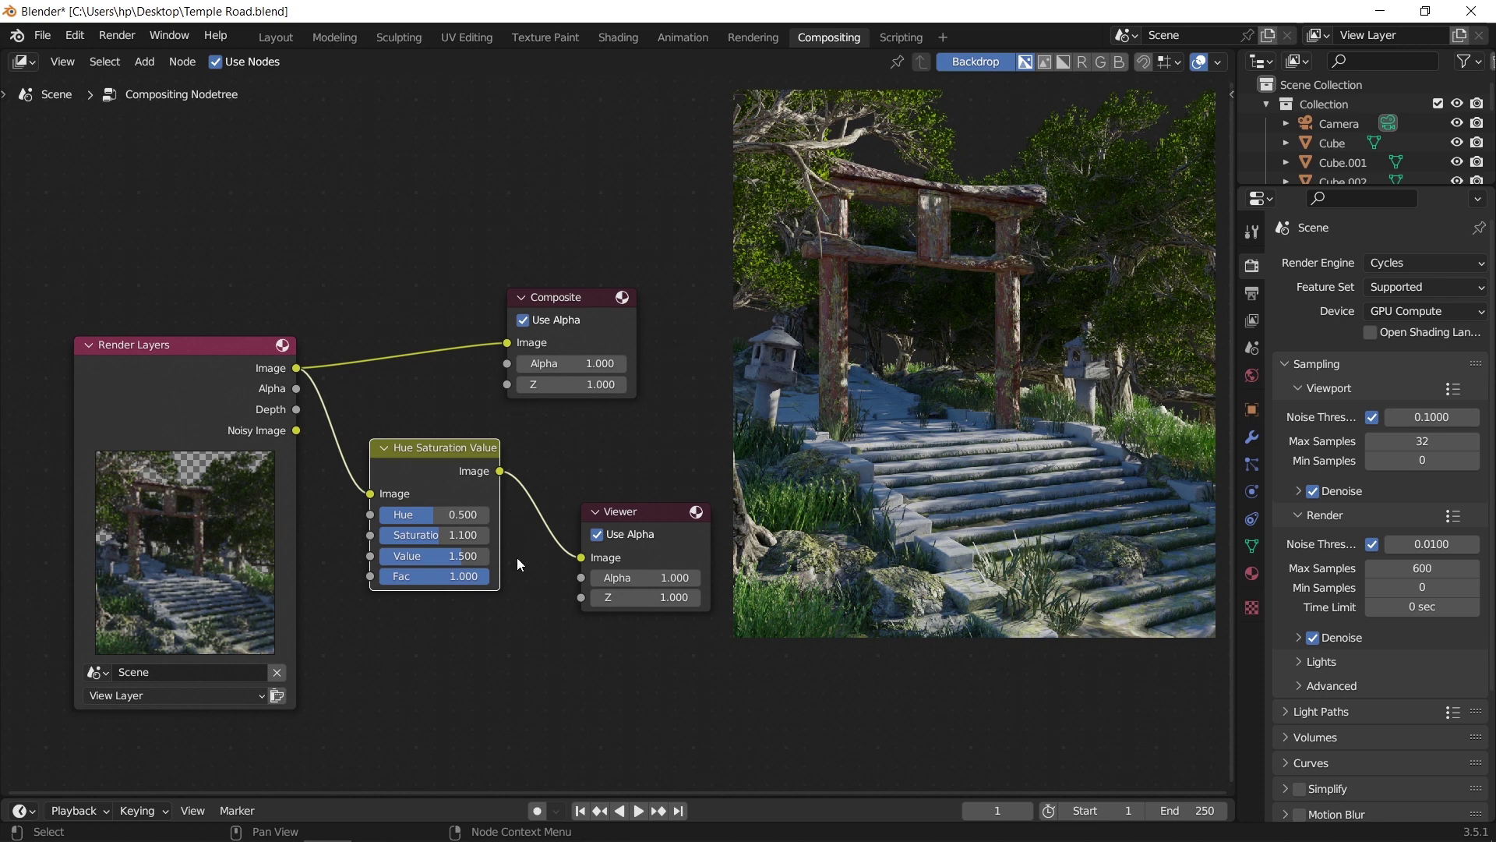
Insert a Bright/Contrast node between Hue Saturation Value and the Viewer.
left_click_drag(435, 461, 392, 468)
key("shift+a")
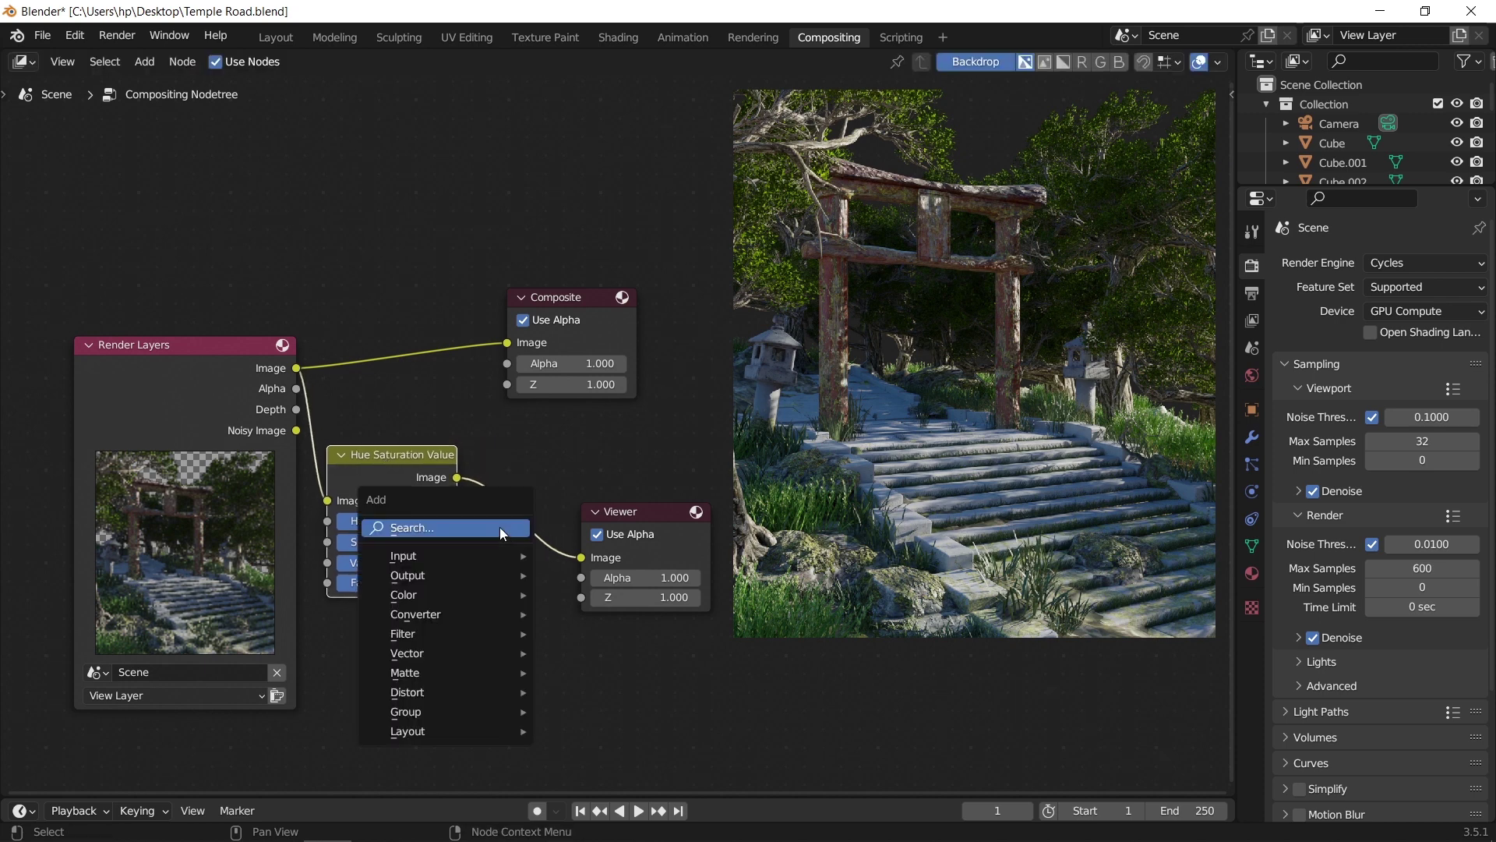
left_click(499, 527)
type("contrast")
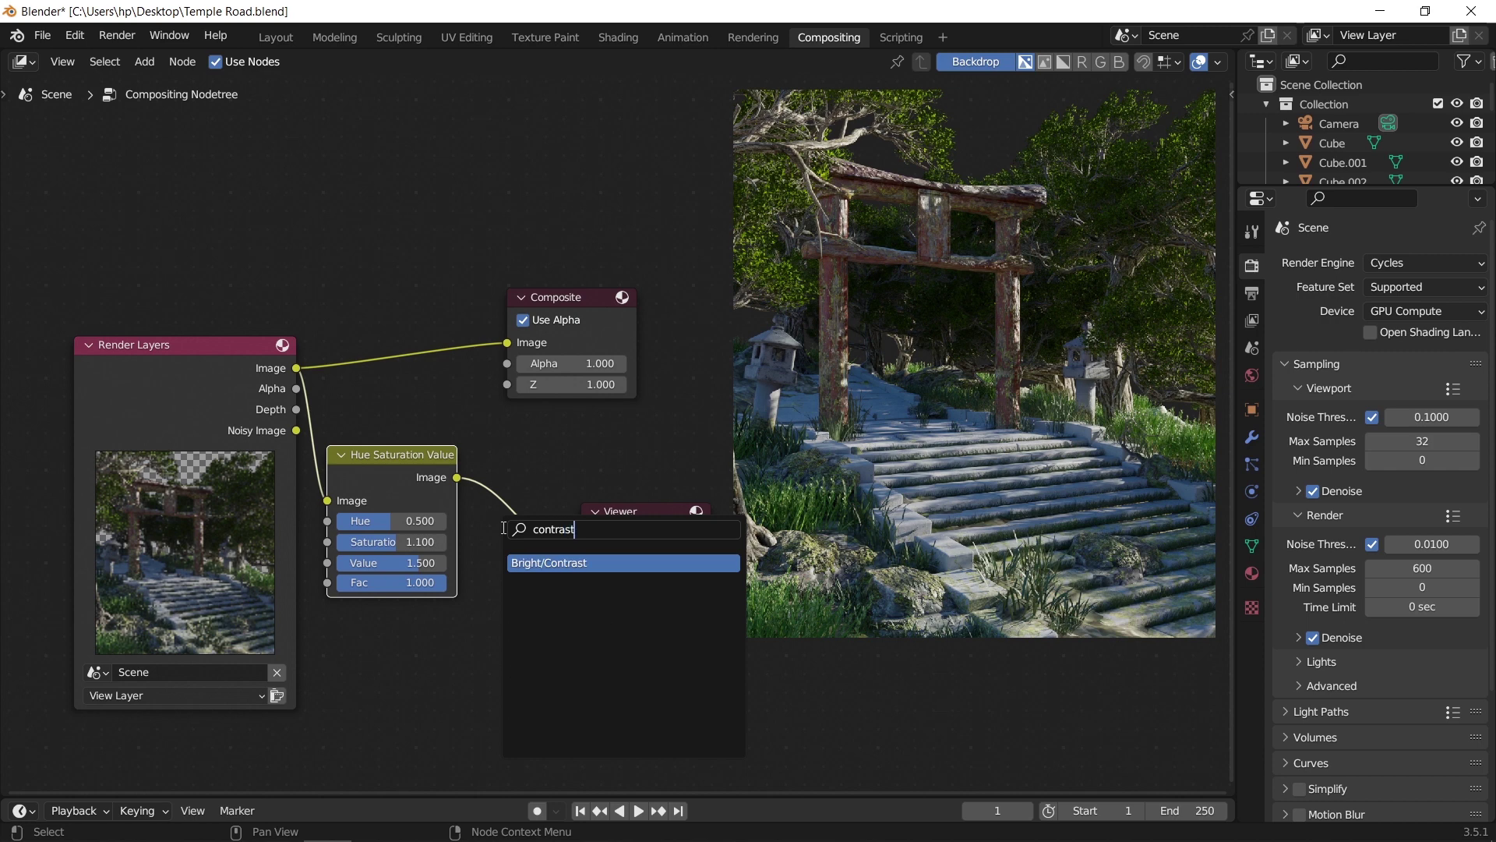
left_click(550, 562)
left_click(530, 550)
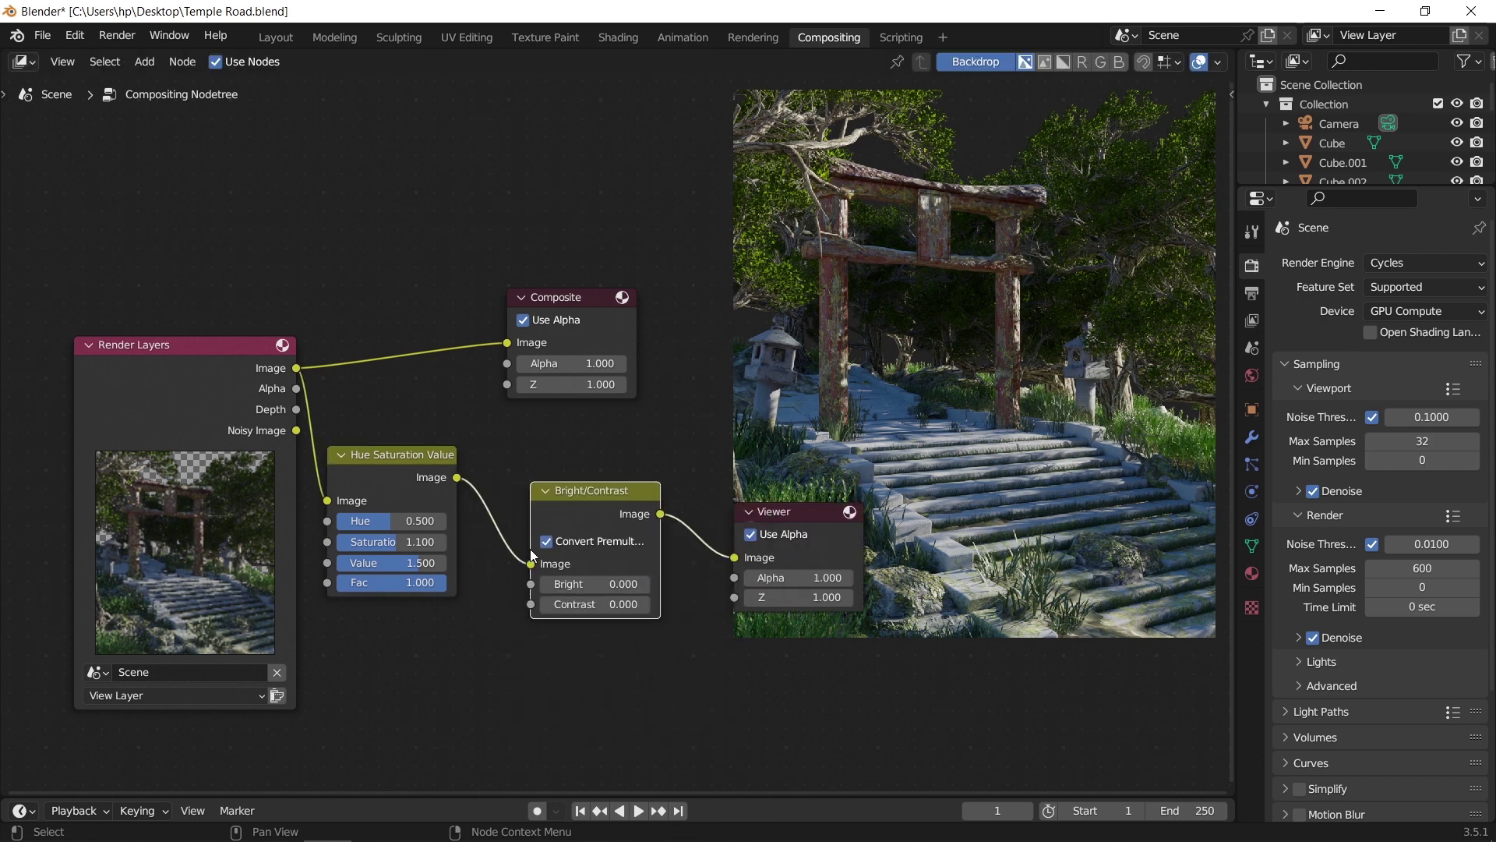
Set the Bright/Contrast node's Contrast to 0.5.
left_click(600, 602)
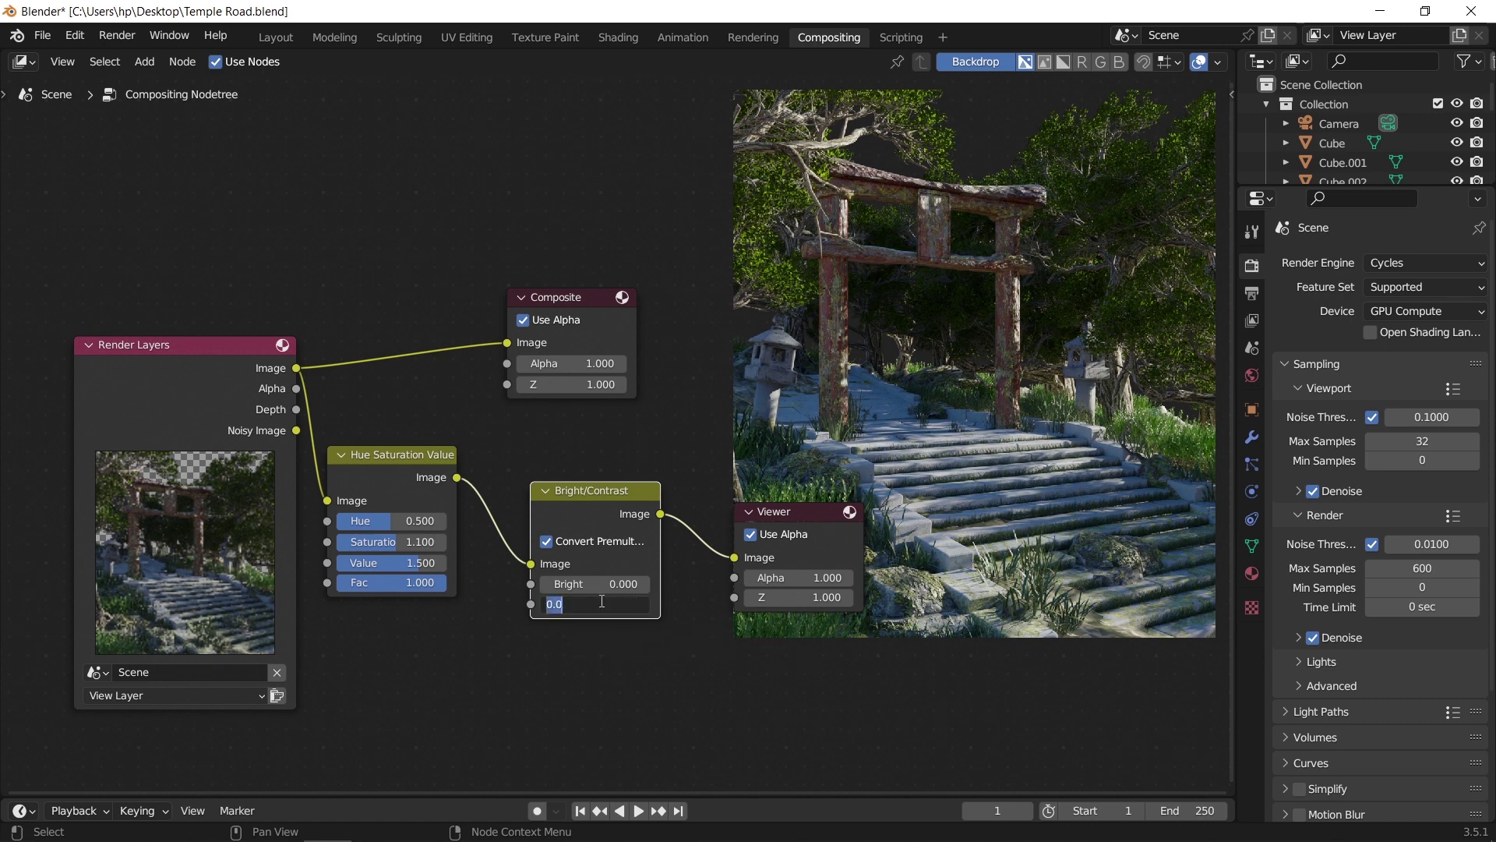
type("0.2")
key("Return")
left_click(602, 602)
type("0.5")
key("Return")
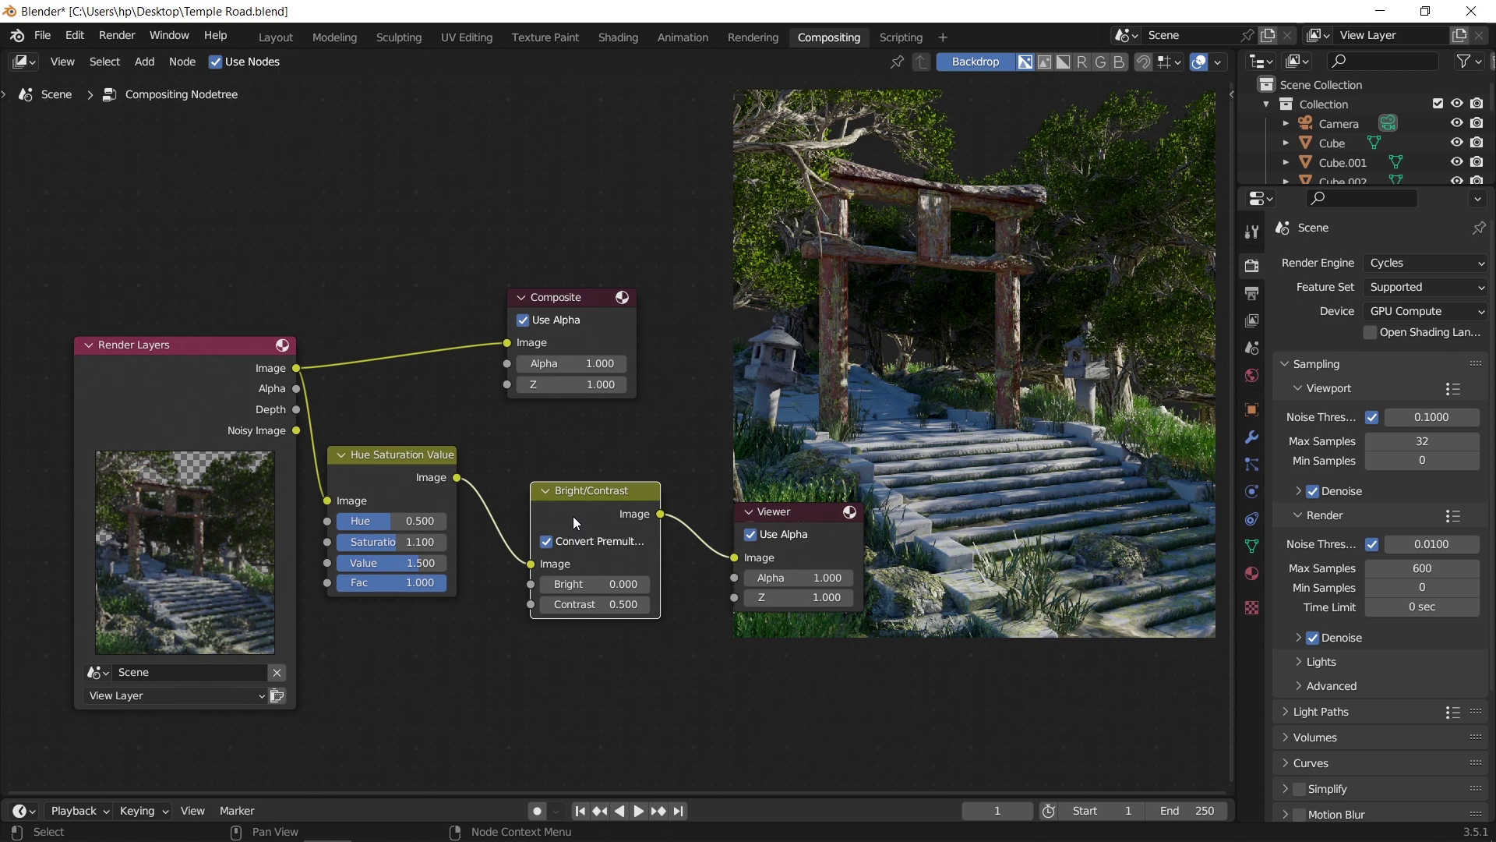
Mute and unmute the grading nodes to compare, then move Bright/Contrast nearer Hue Saturation Value.
key("m")
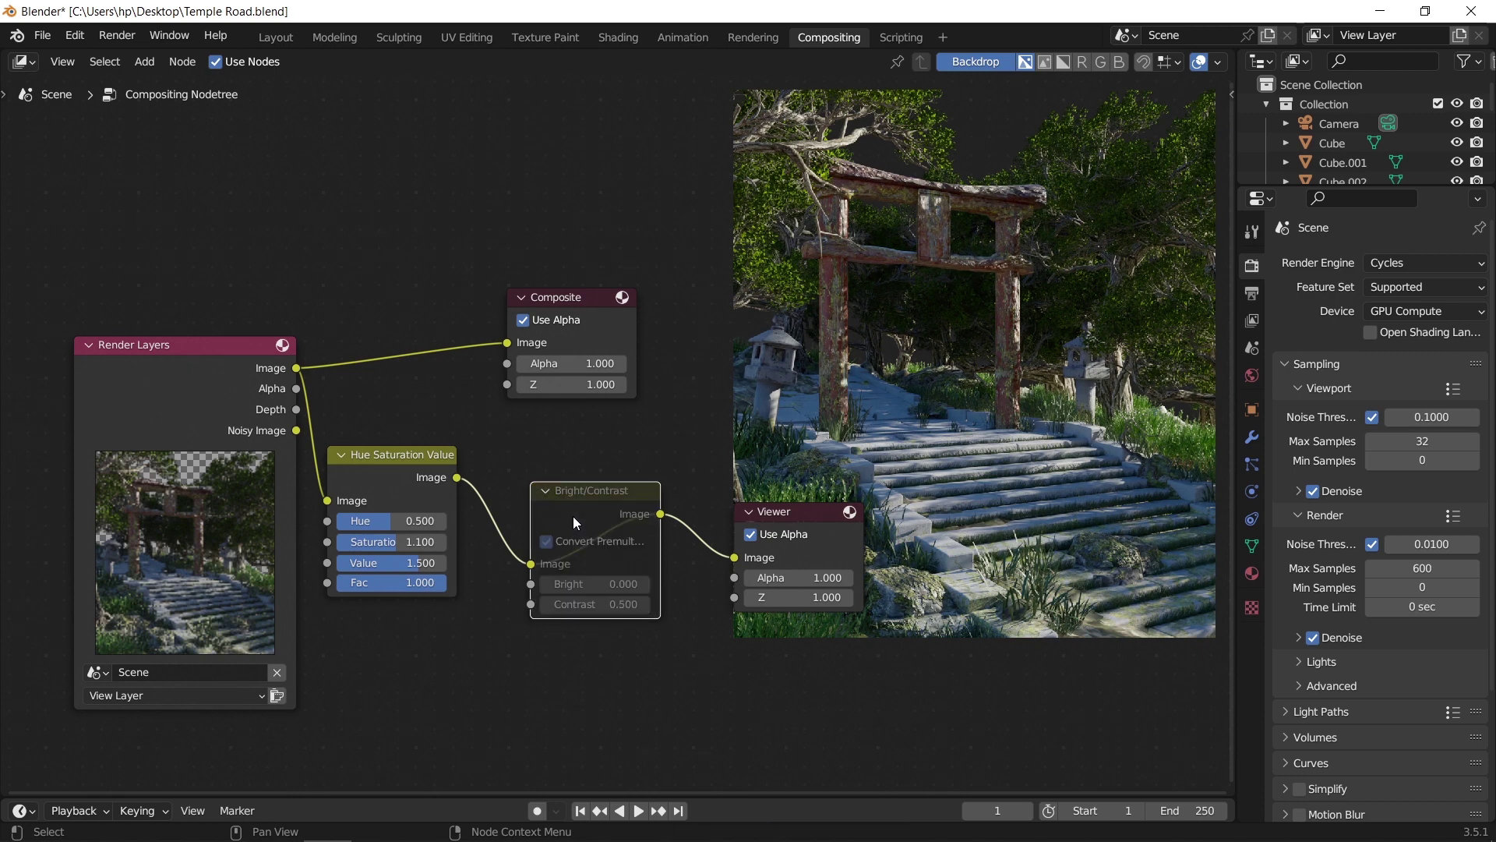
key("m")
key("m")
key("m")
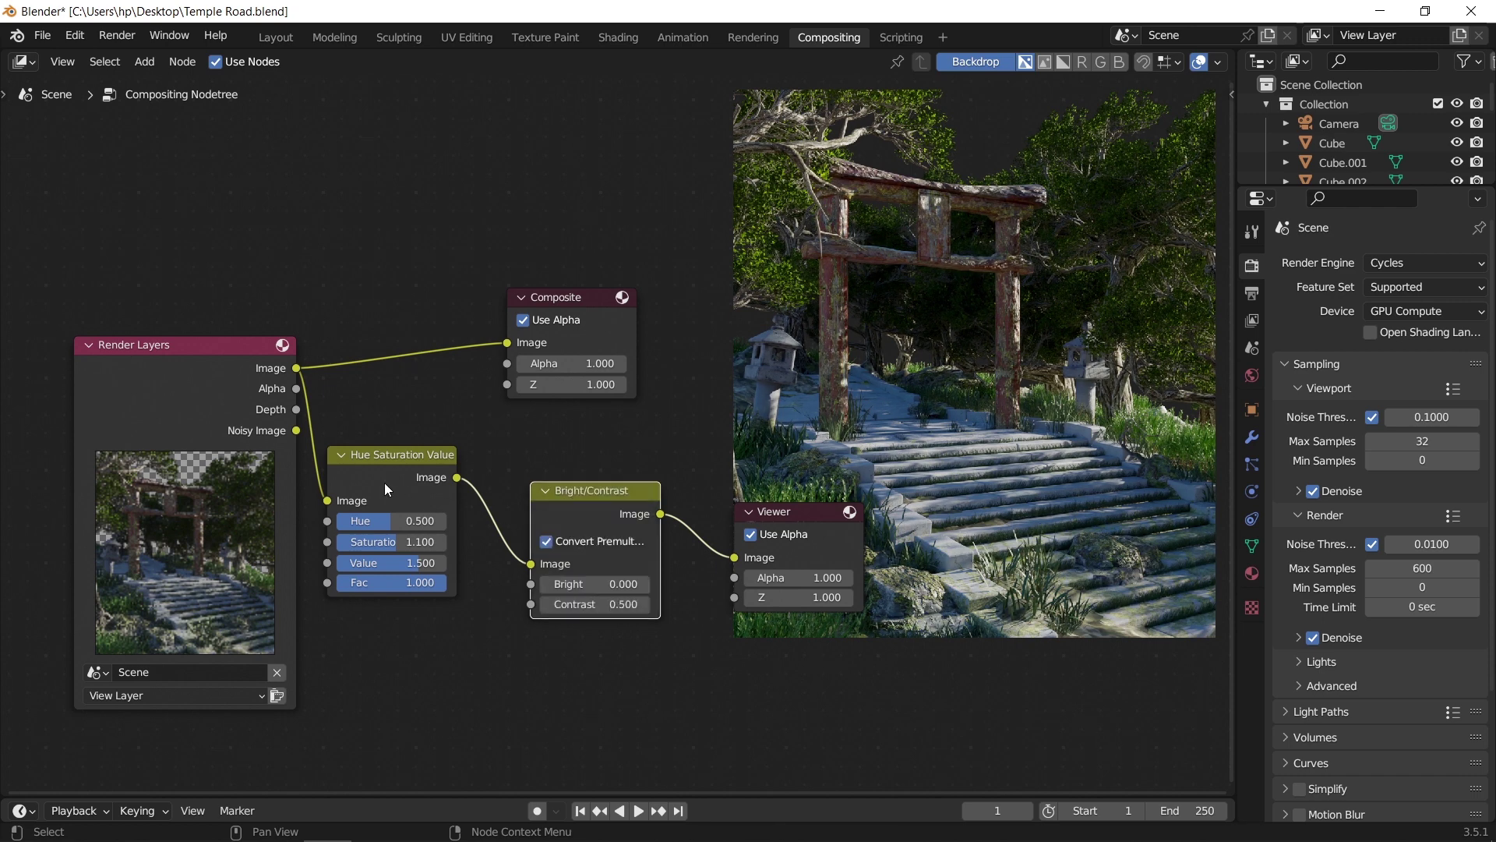
left_click(385, 484)
key("m")
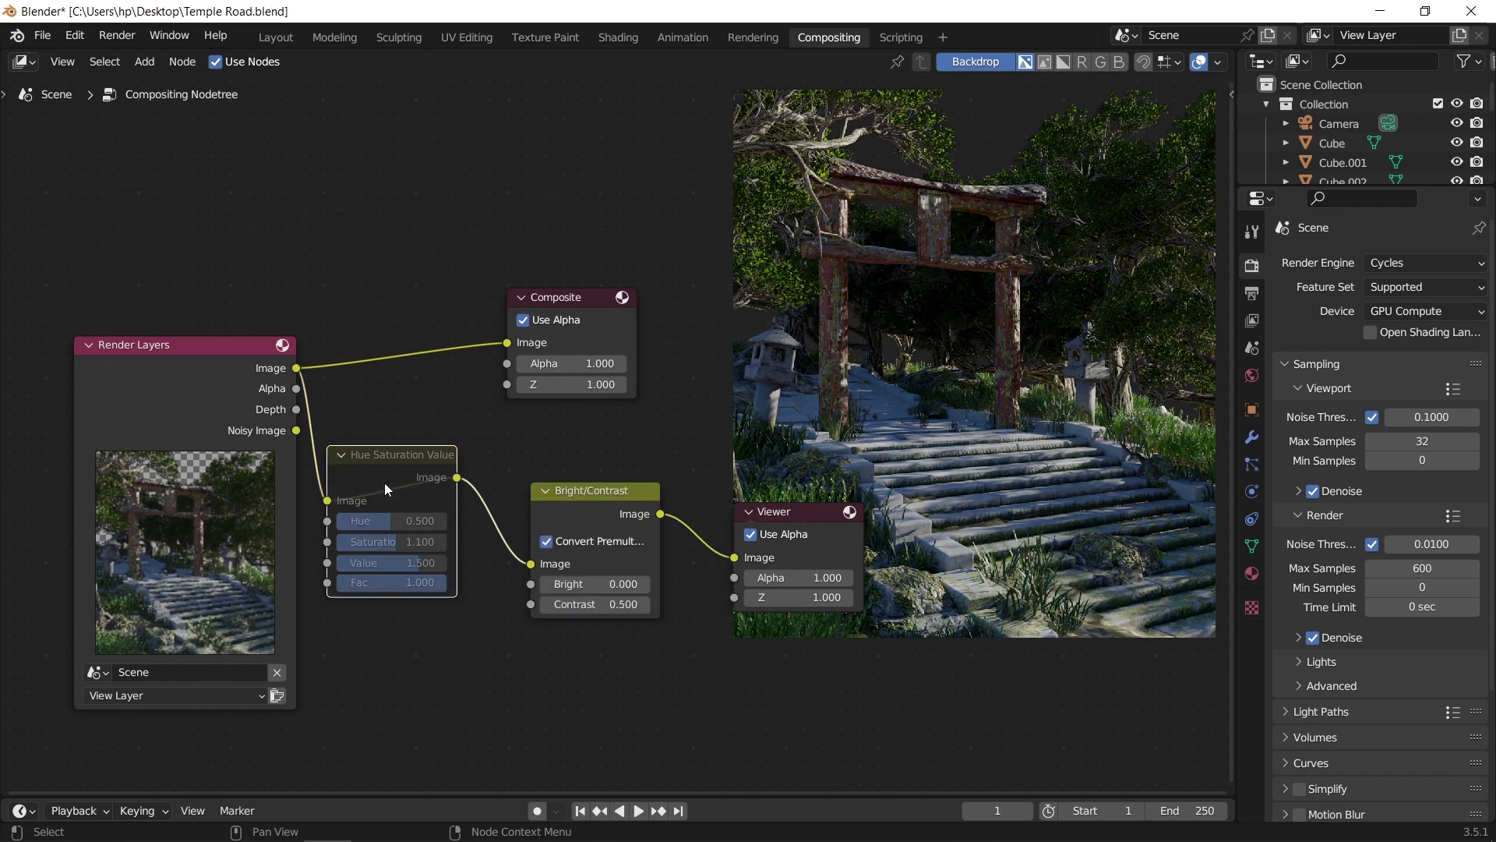
key("m")
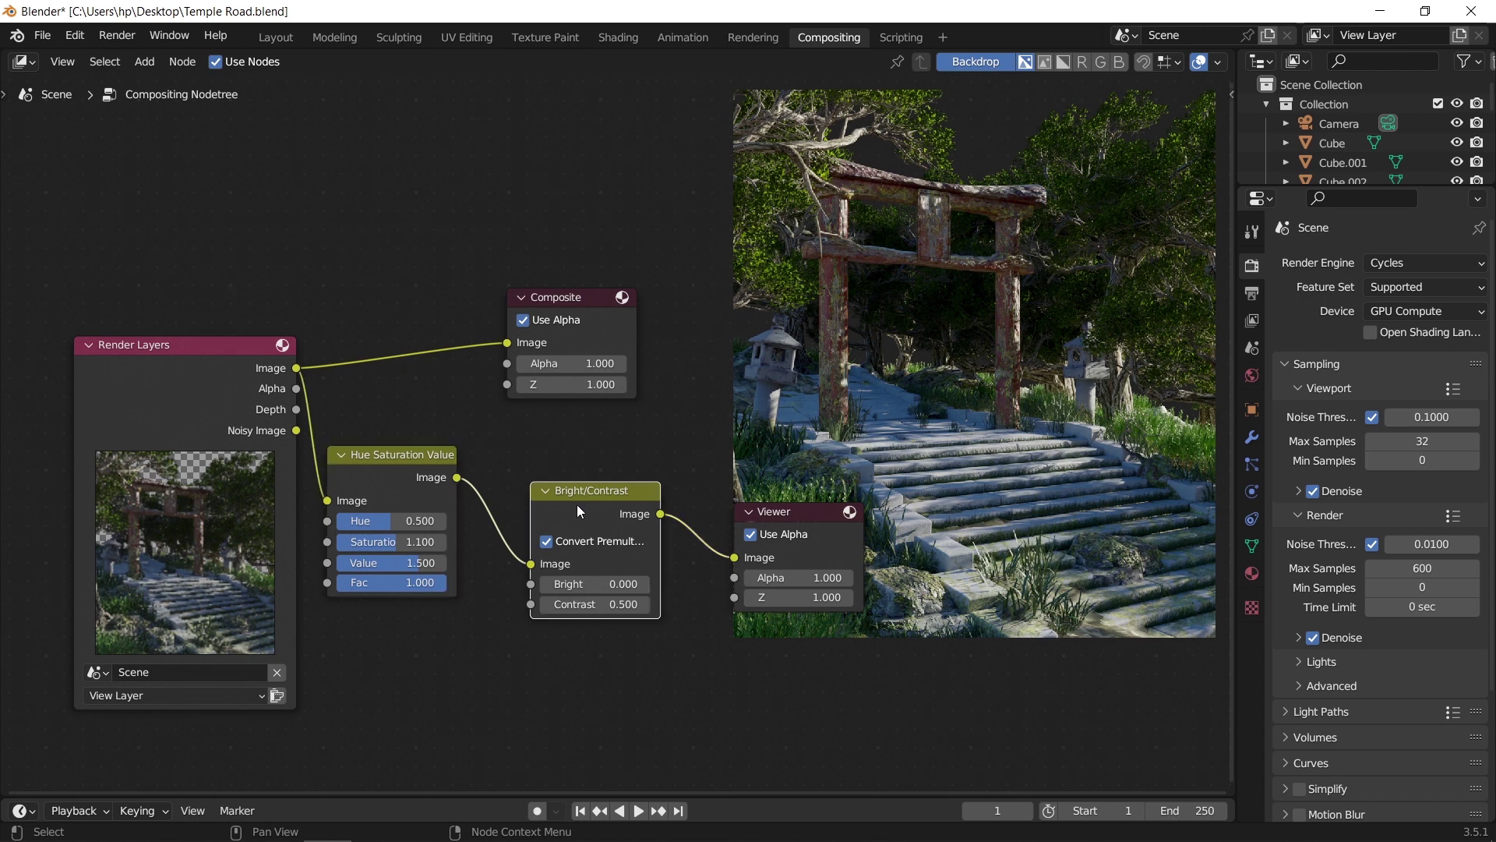
left_click_drag(577, 504, 522, 480)
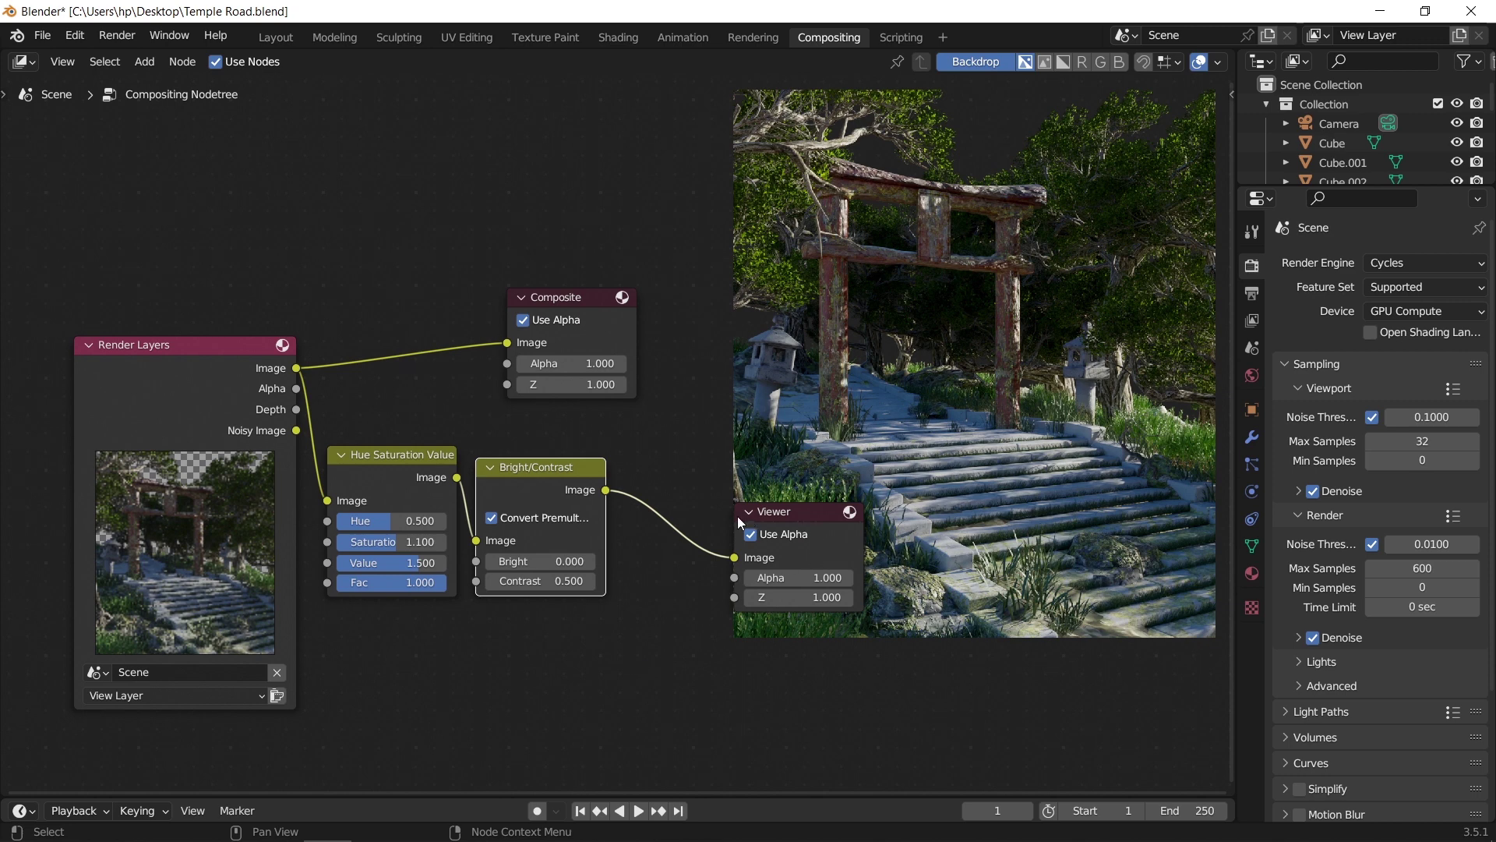
Insert a Ghosts-type Glare node between Bright/Contrast and the Viewer.
key("shift+a")
type("g")
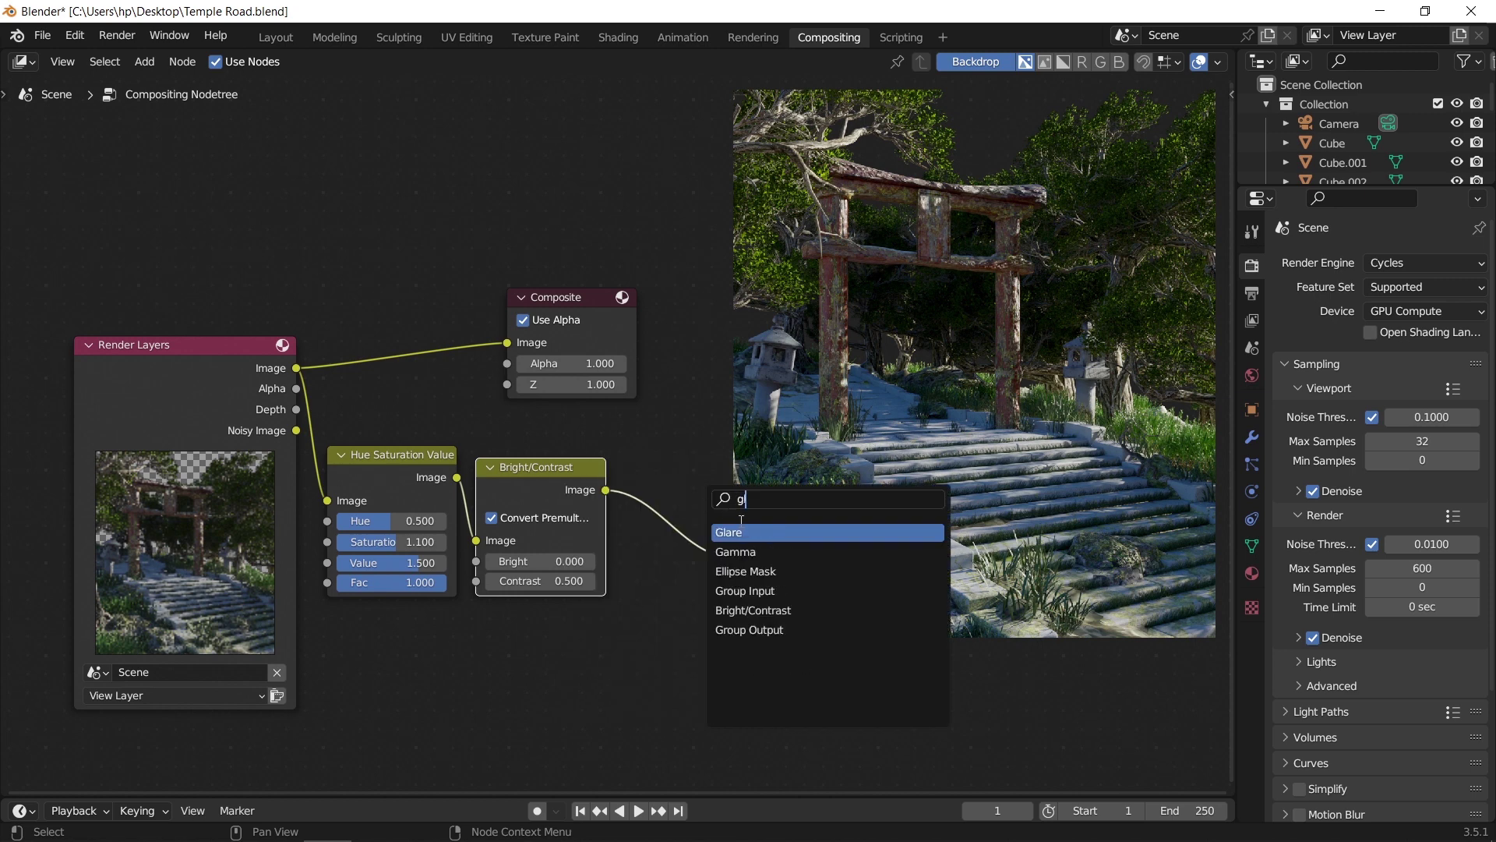
key("Return")
left_click(674, 518)
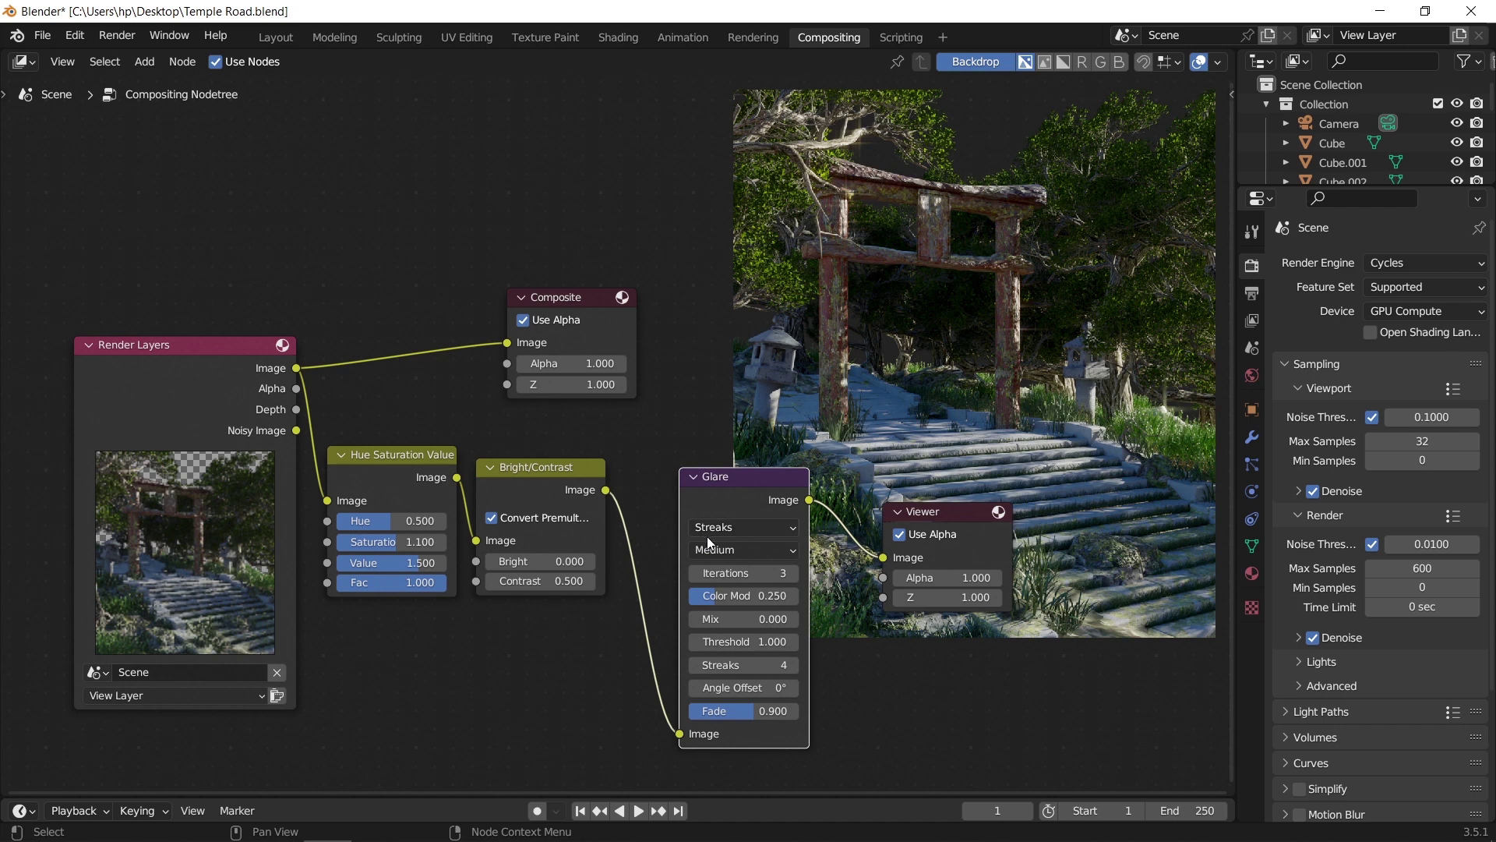
left_click(748, 527)
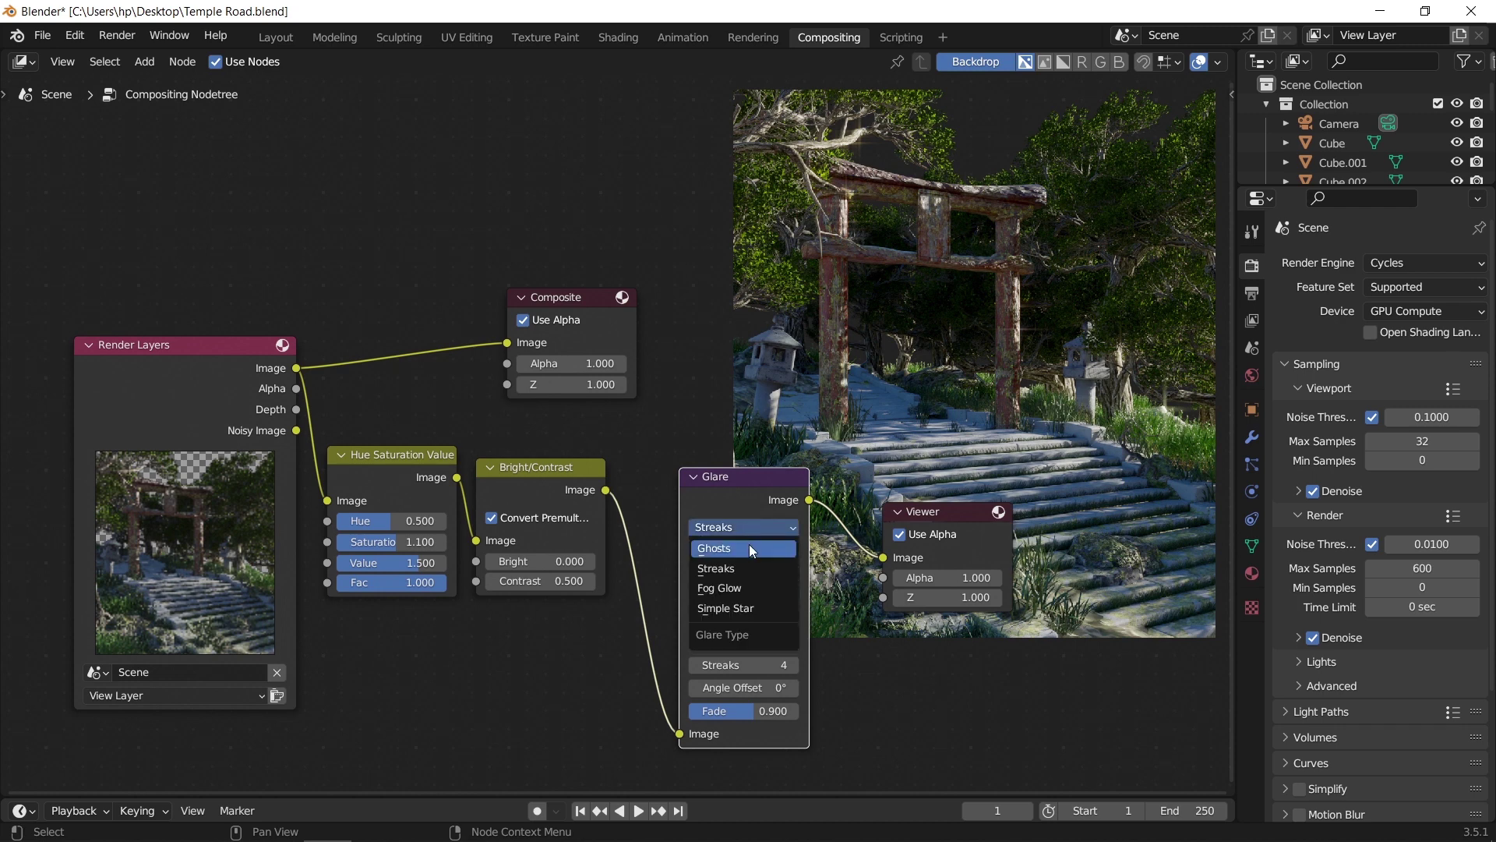
left_click(742, 548)
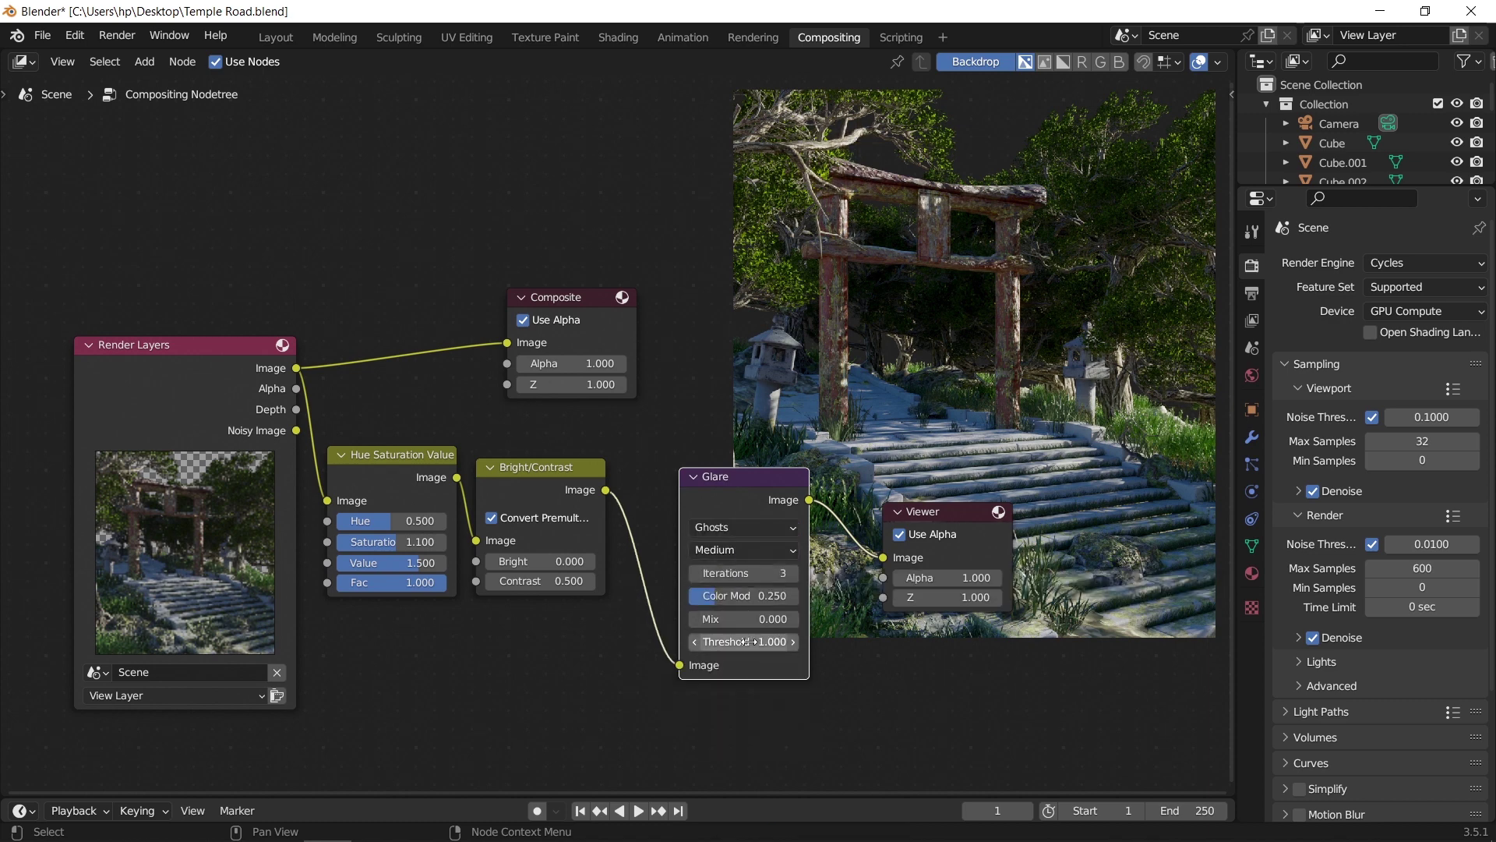
Set the Ghosts glare Threshold to 0.6.
left_click_drag(747, 641, 701, 641)
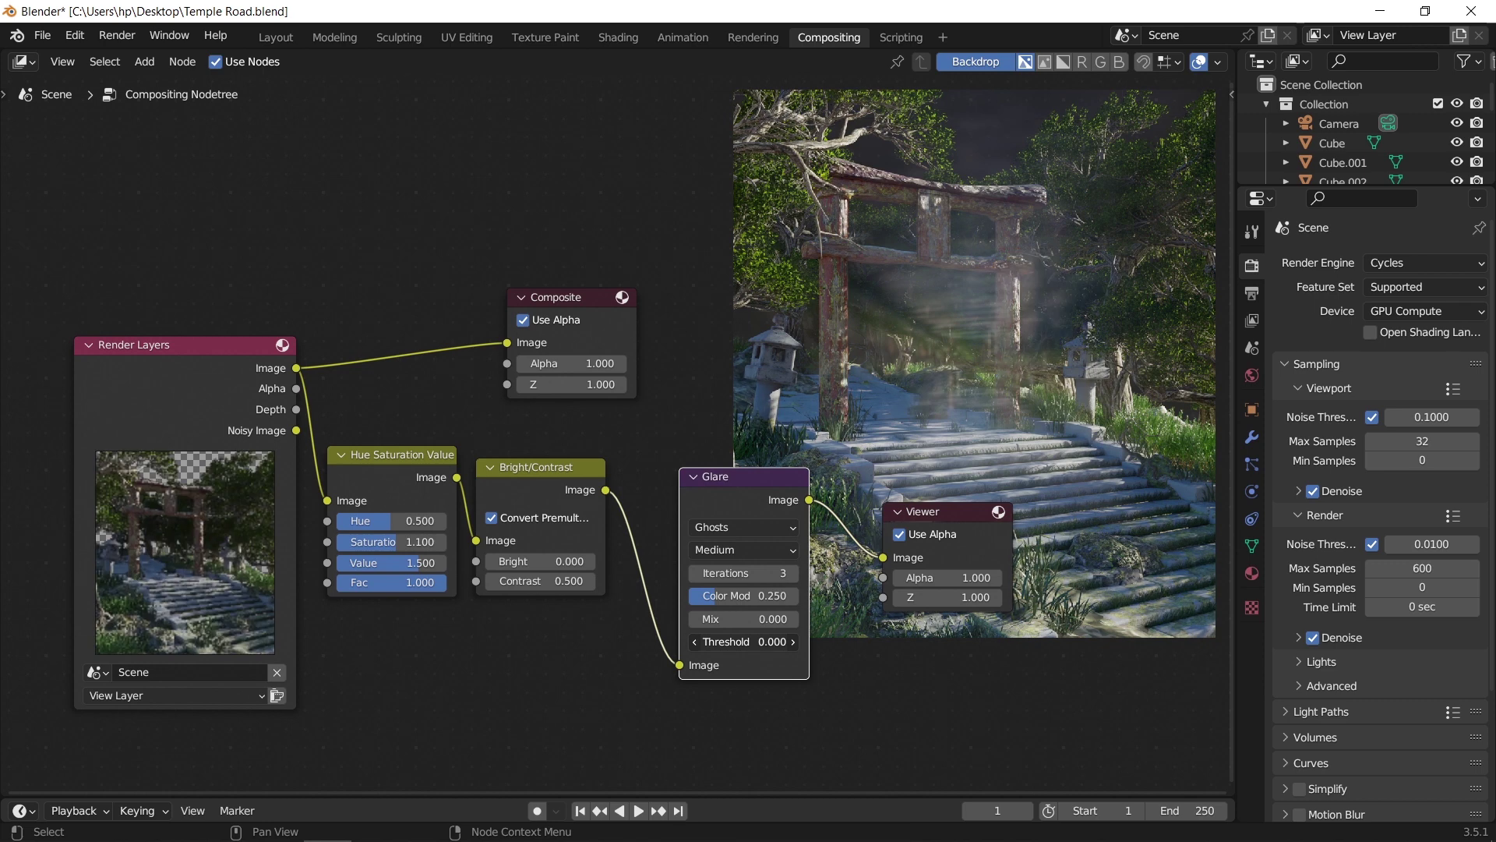
left_click_drag(747, 642, 780, 642)
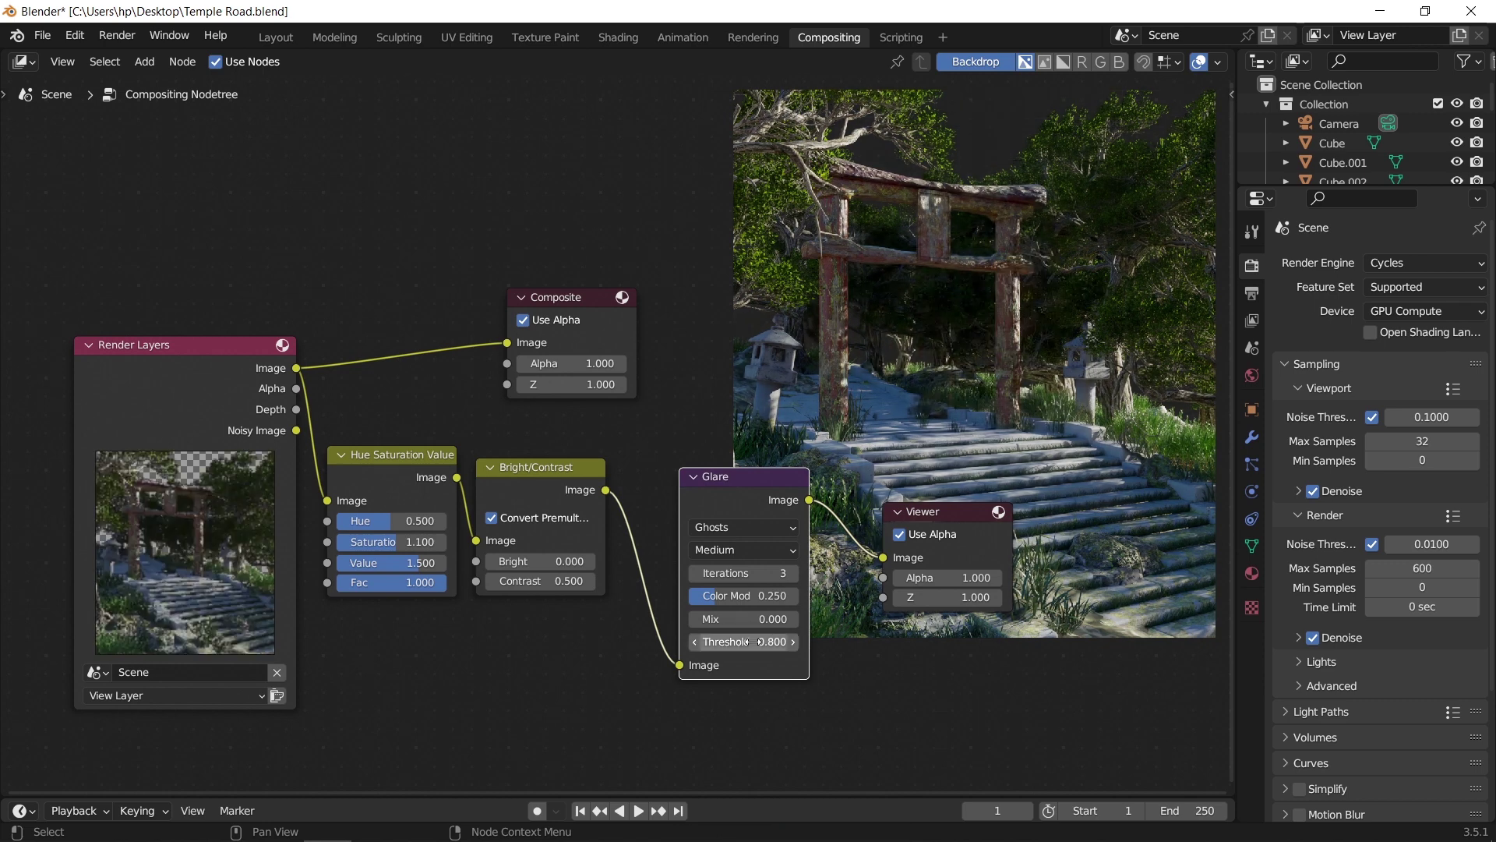
left_click(755, 641)
type("0.2")
key("Return")
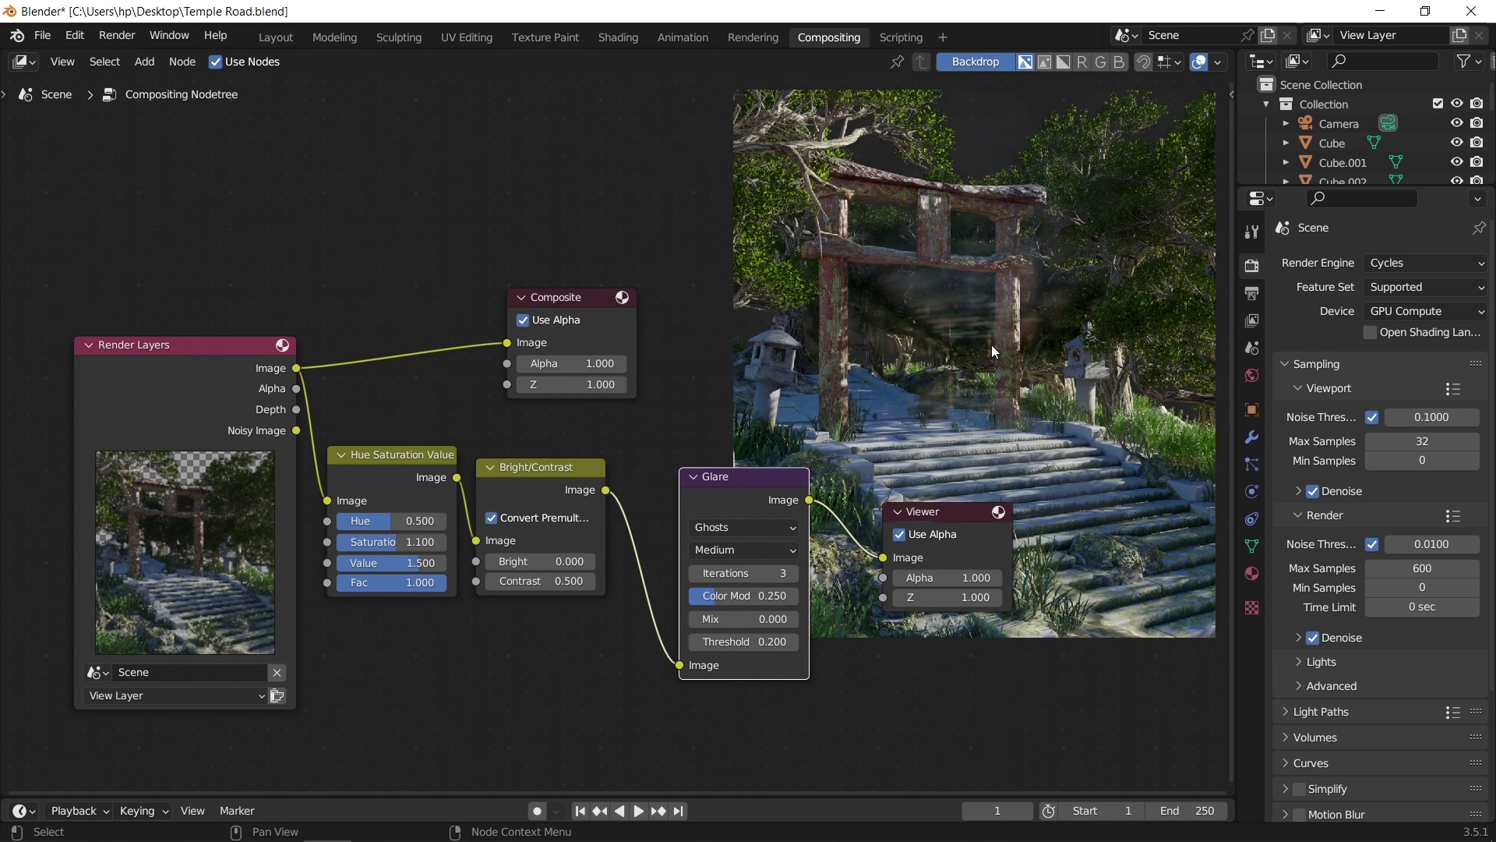
left_click(761, 641)
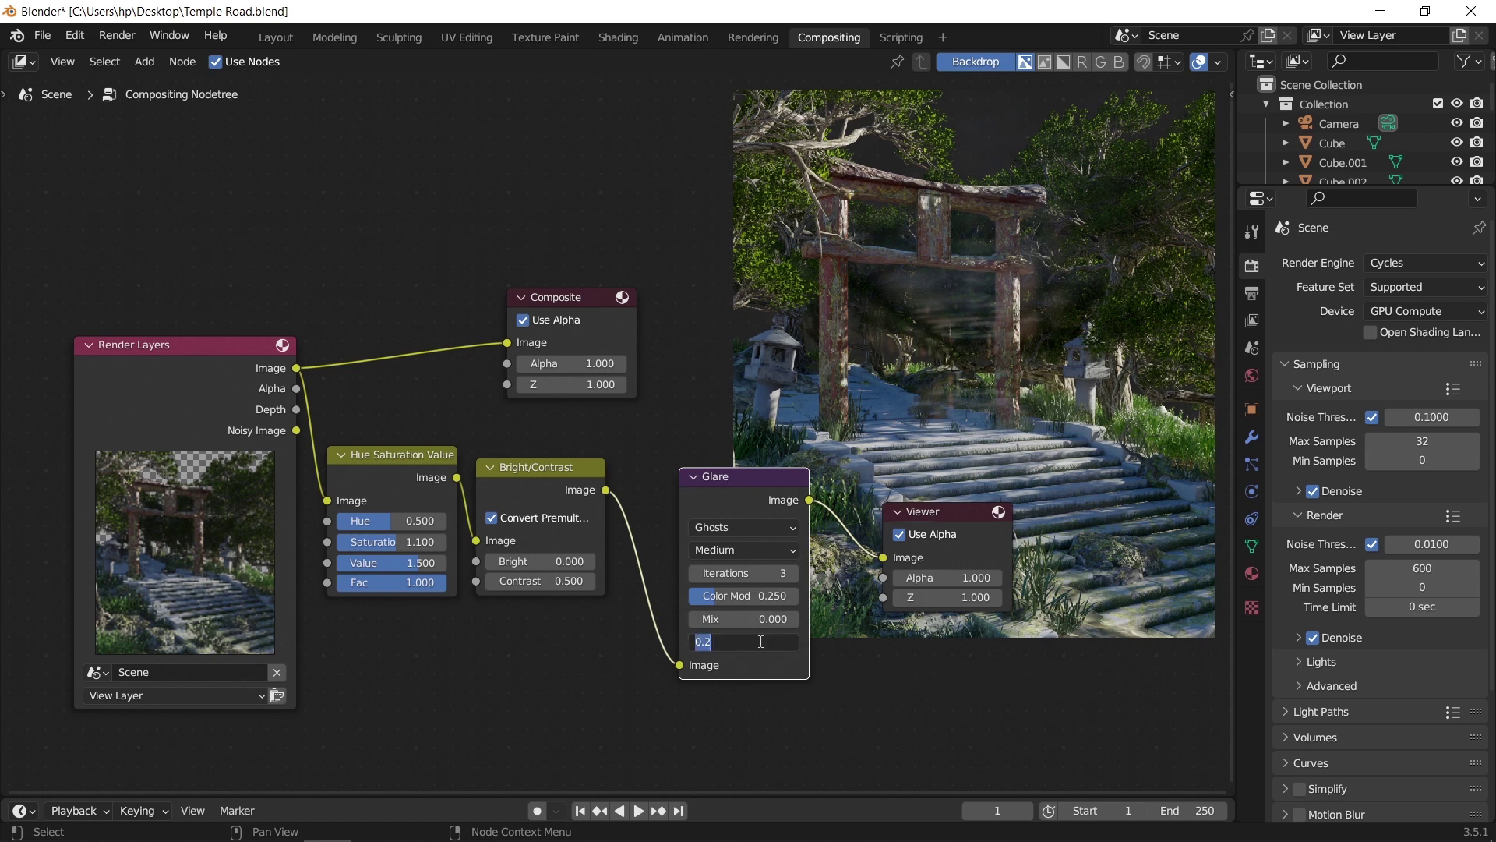
type("0.6")
key("Return")
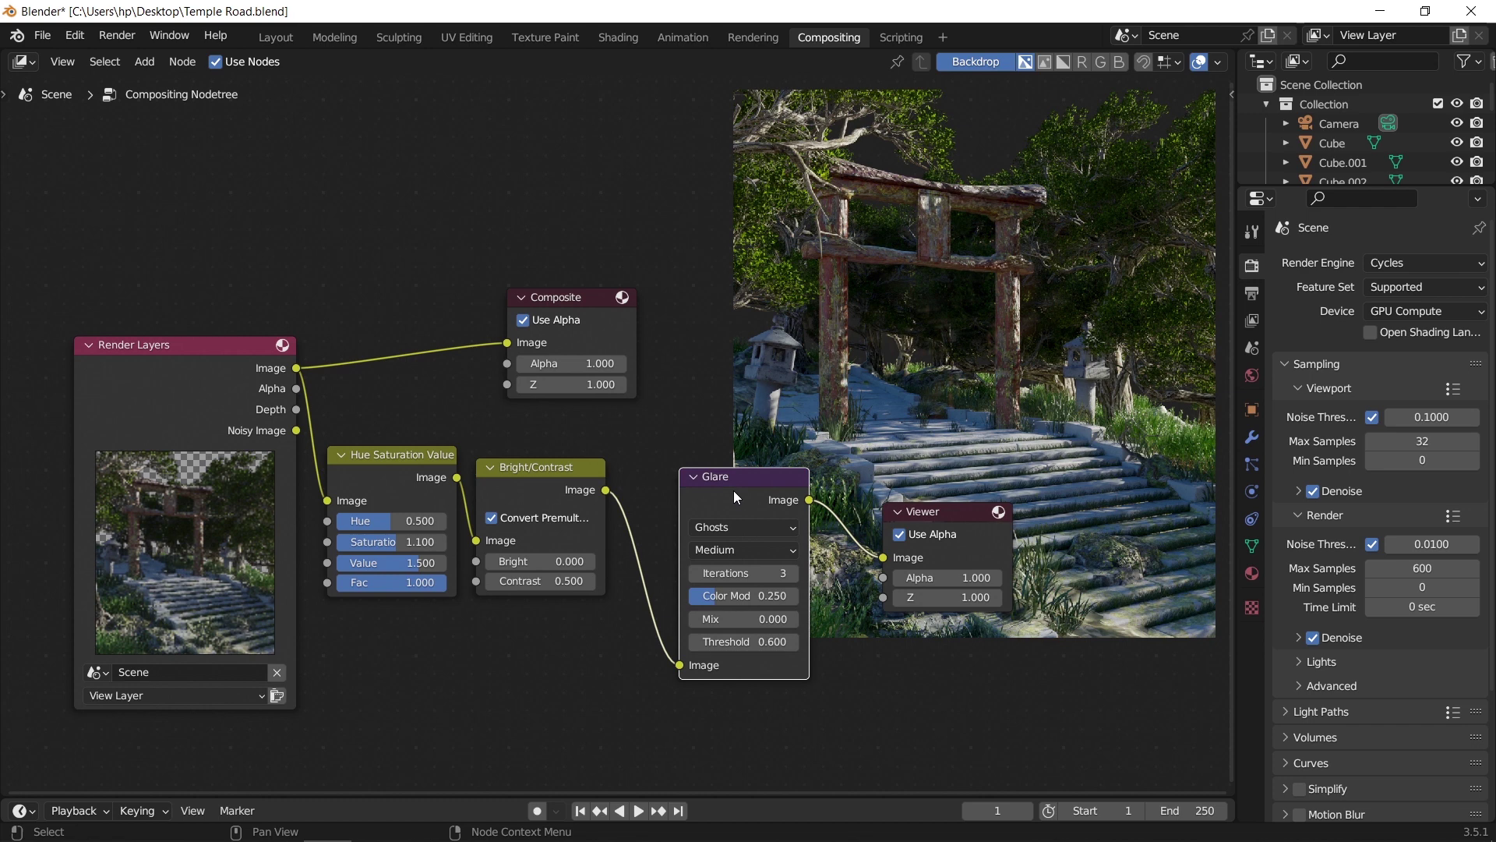
Duplicate the Glare onto the Glare–Viewer link and switch the copy to Fog Glow.
key("shift+d")
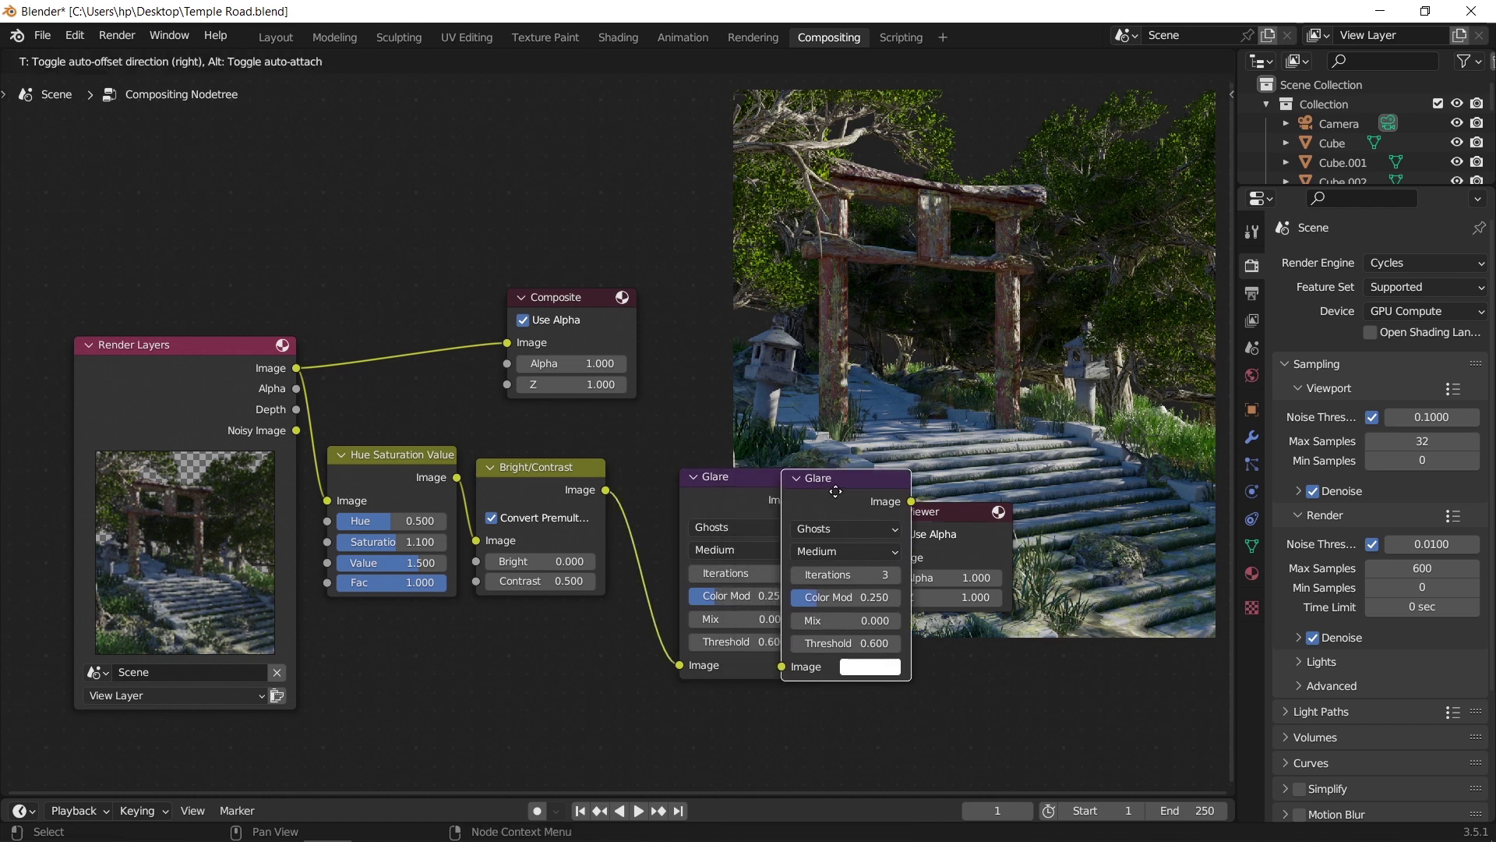
left_click(855, 530)
middle_click_drag(856, 529, 722, 546)
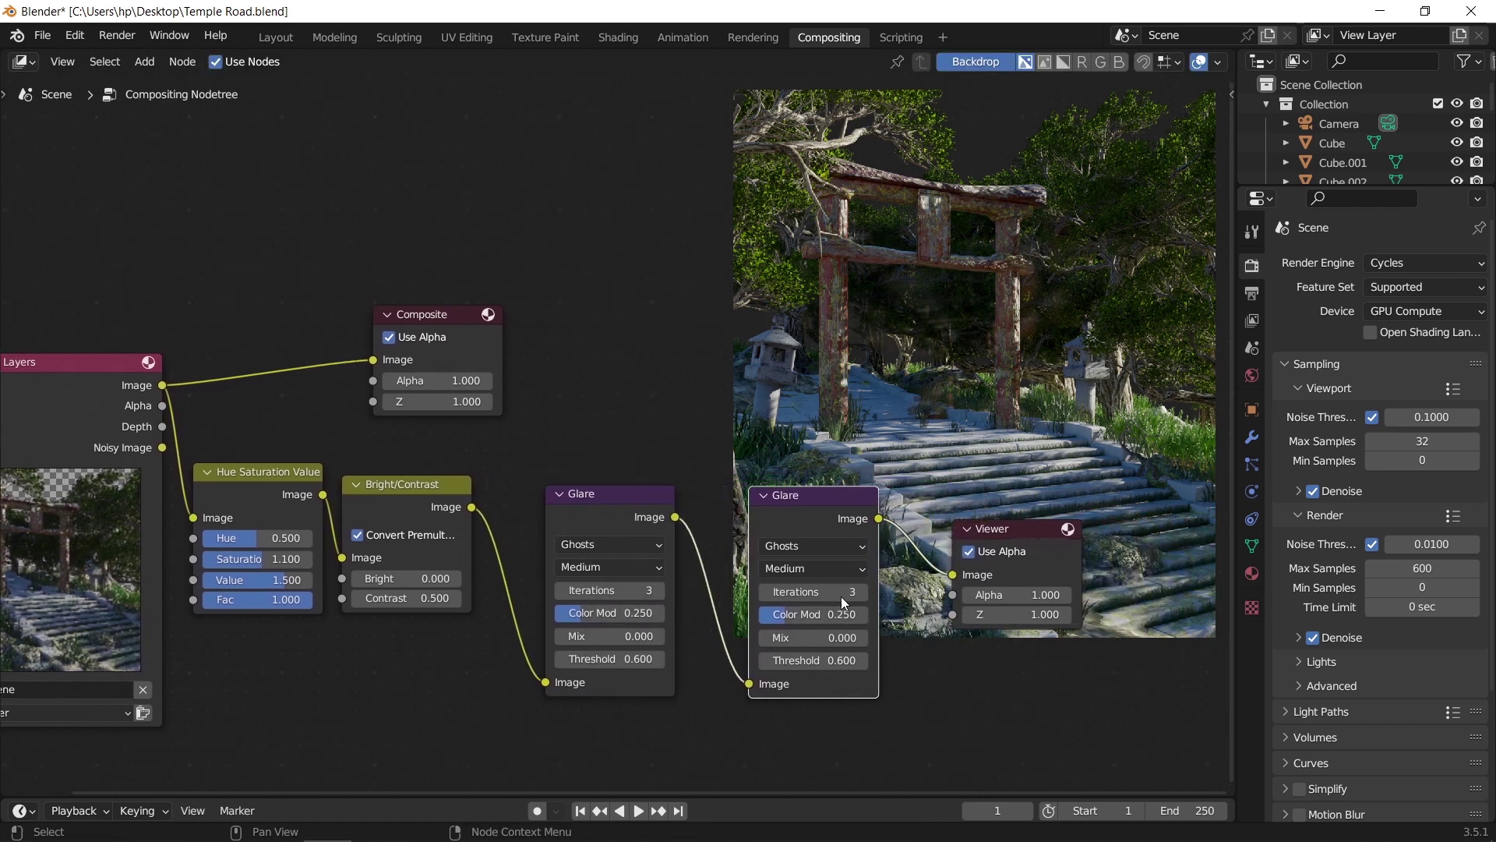
left_click(831, 547)
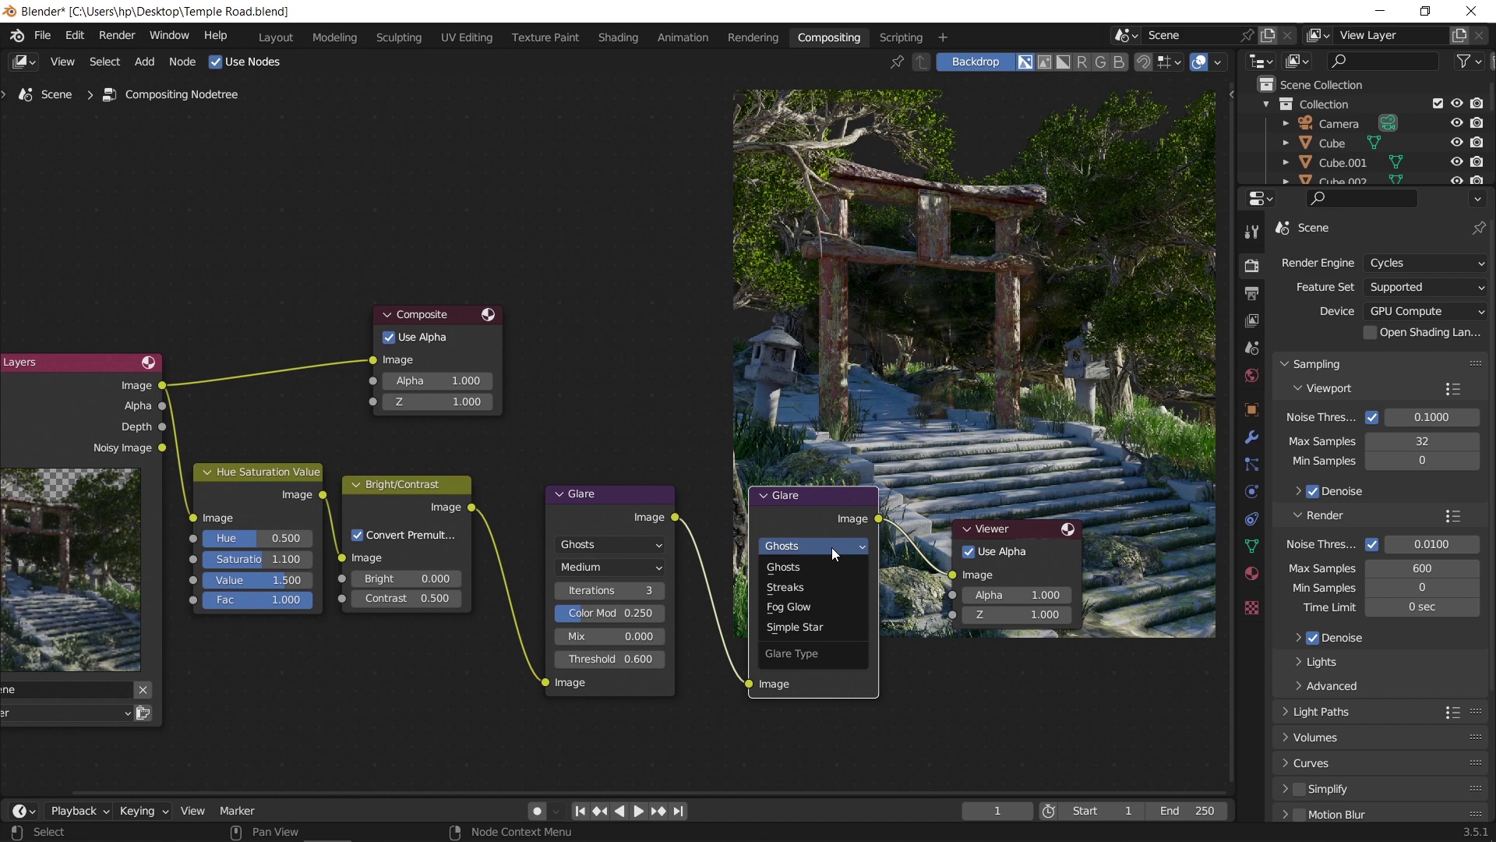
left_click(828, 606)
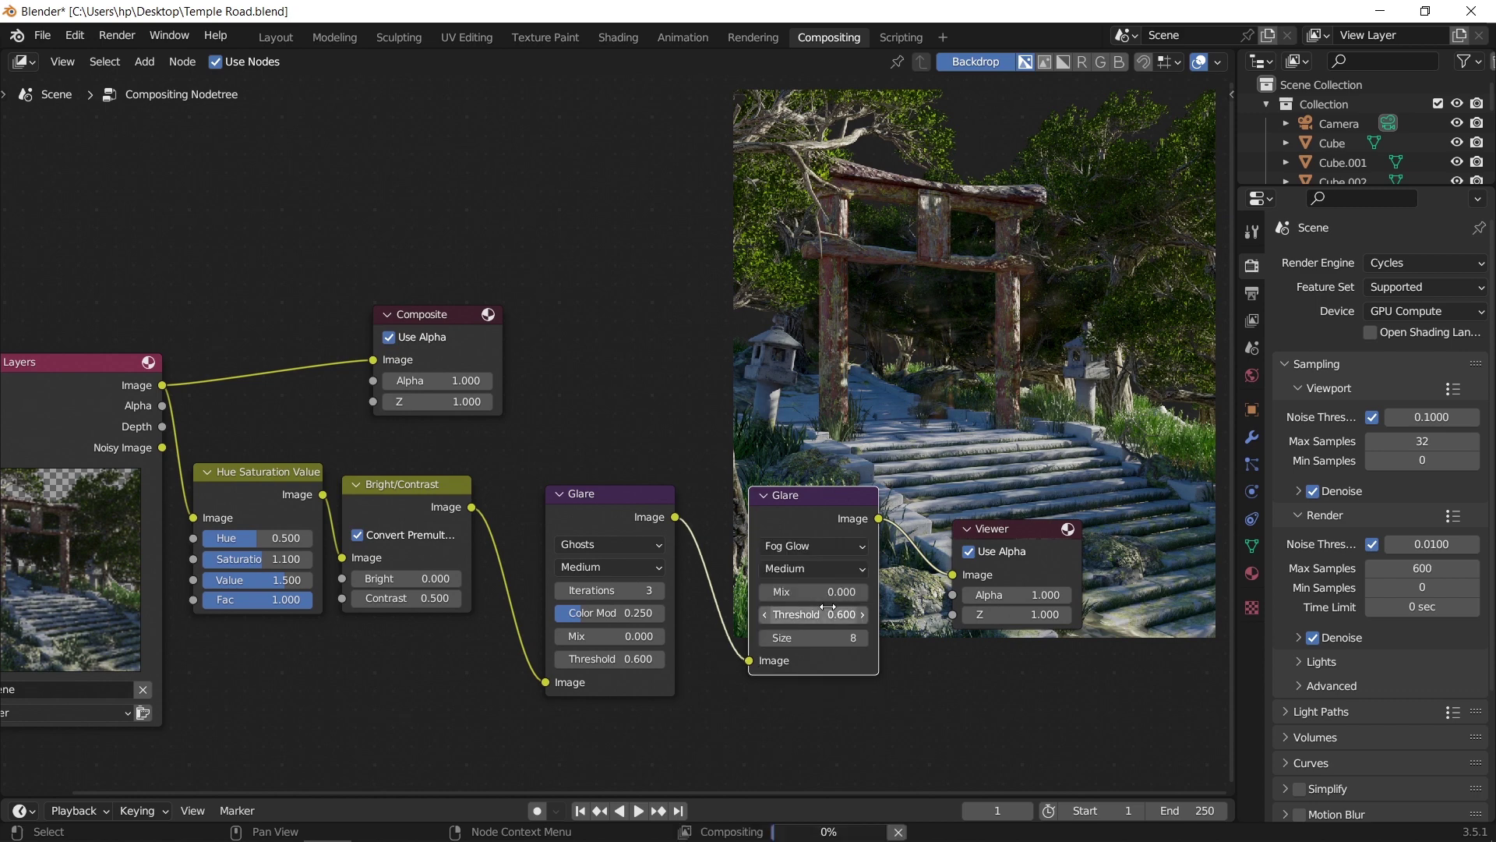
With the Ghosts glare temporarily muted, set the Fog Glow Threshold to 0.4.
left_click(606, 519)
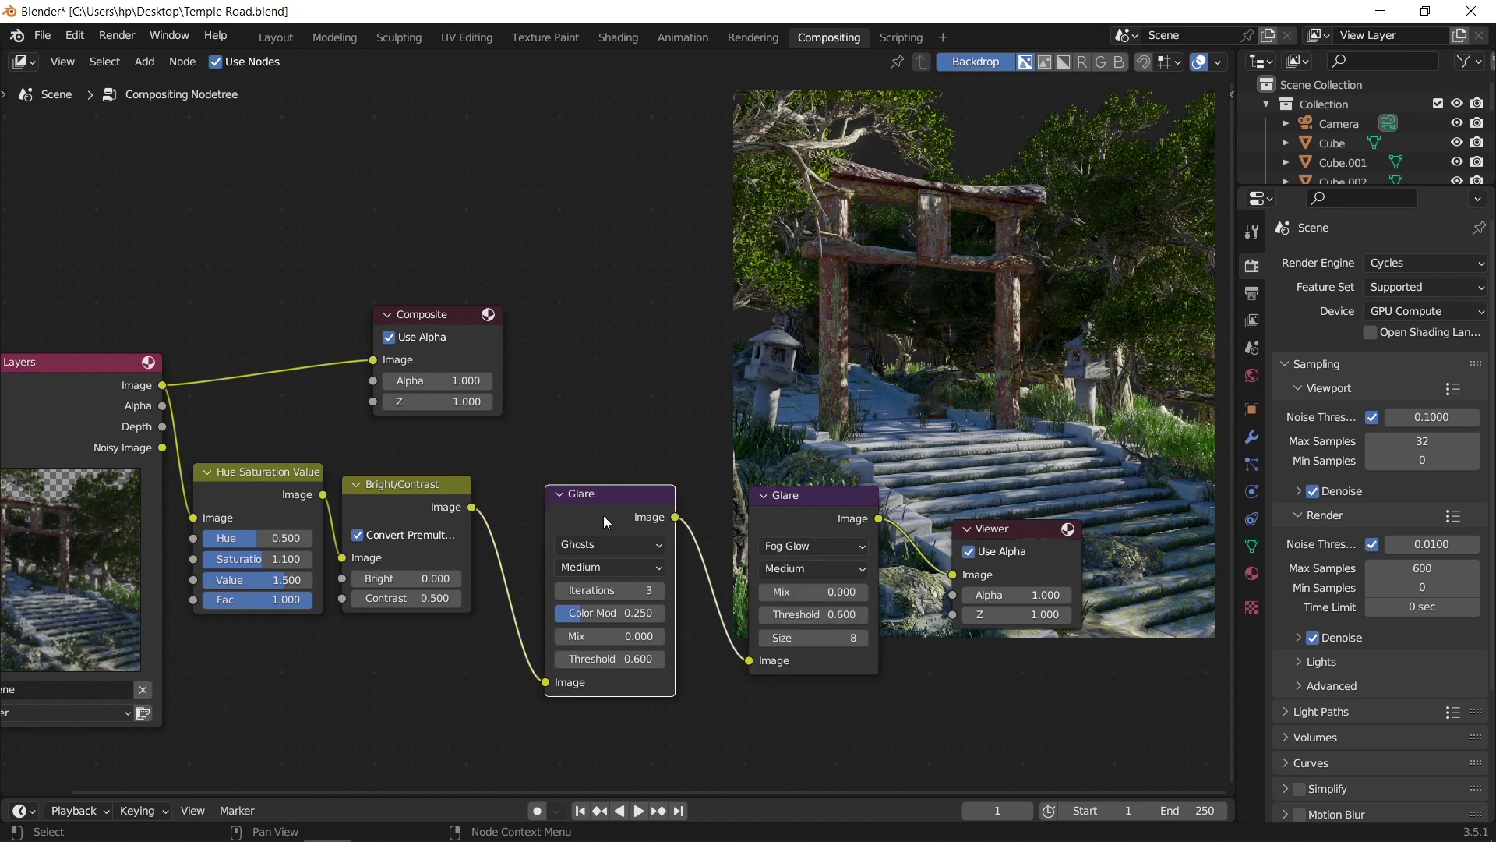
key("m")
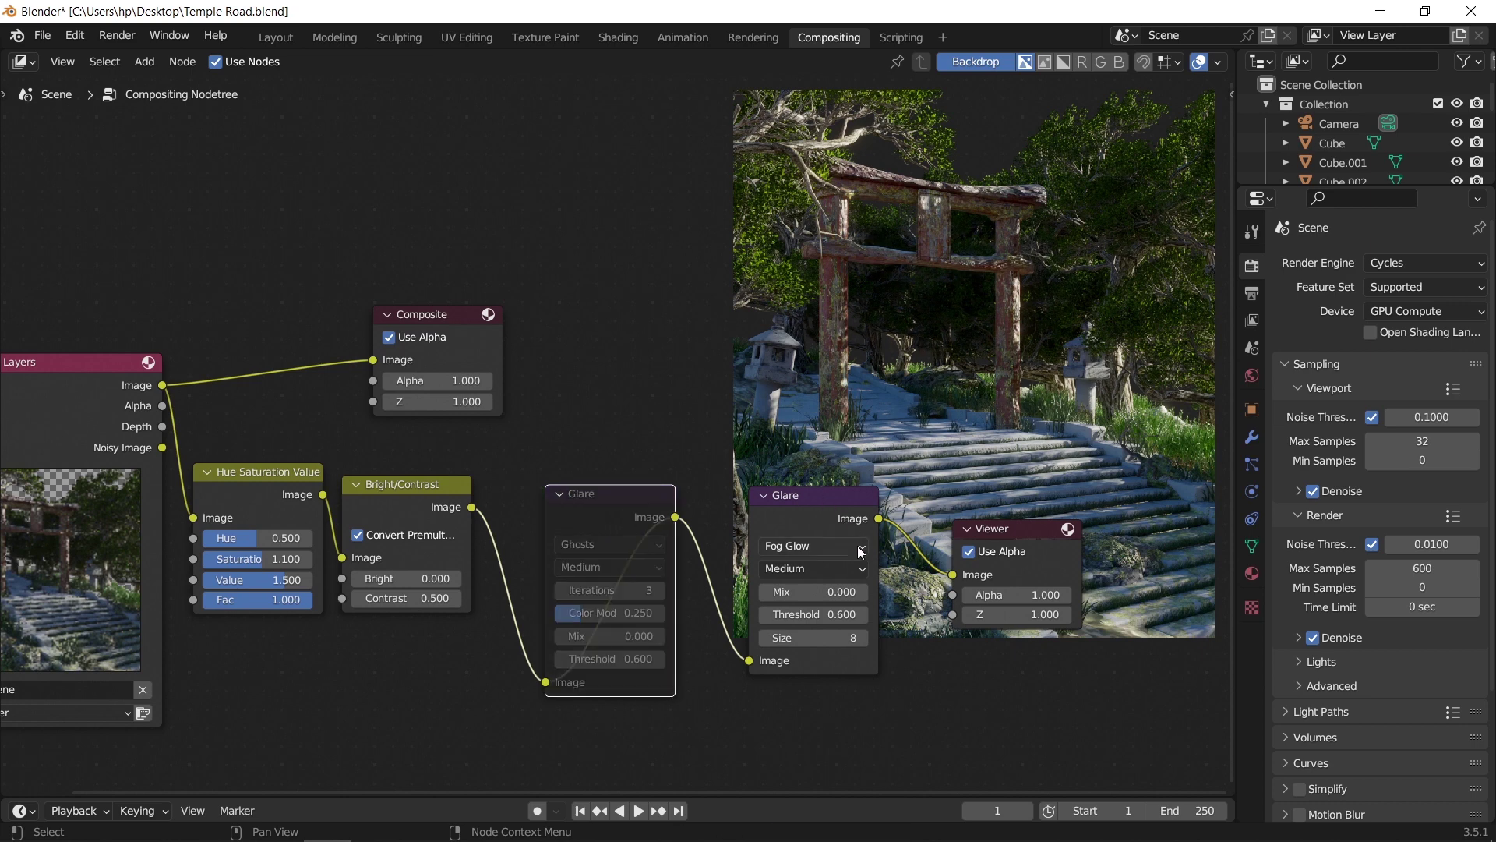
left_click(824, 613)
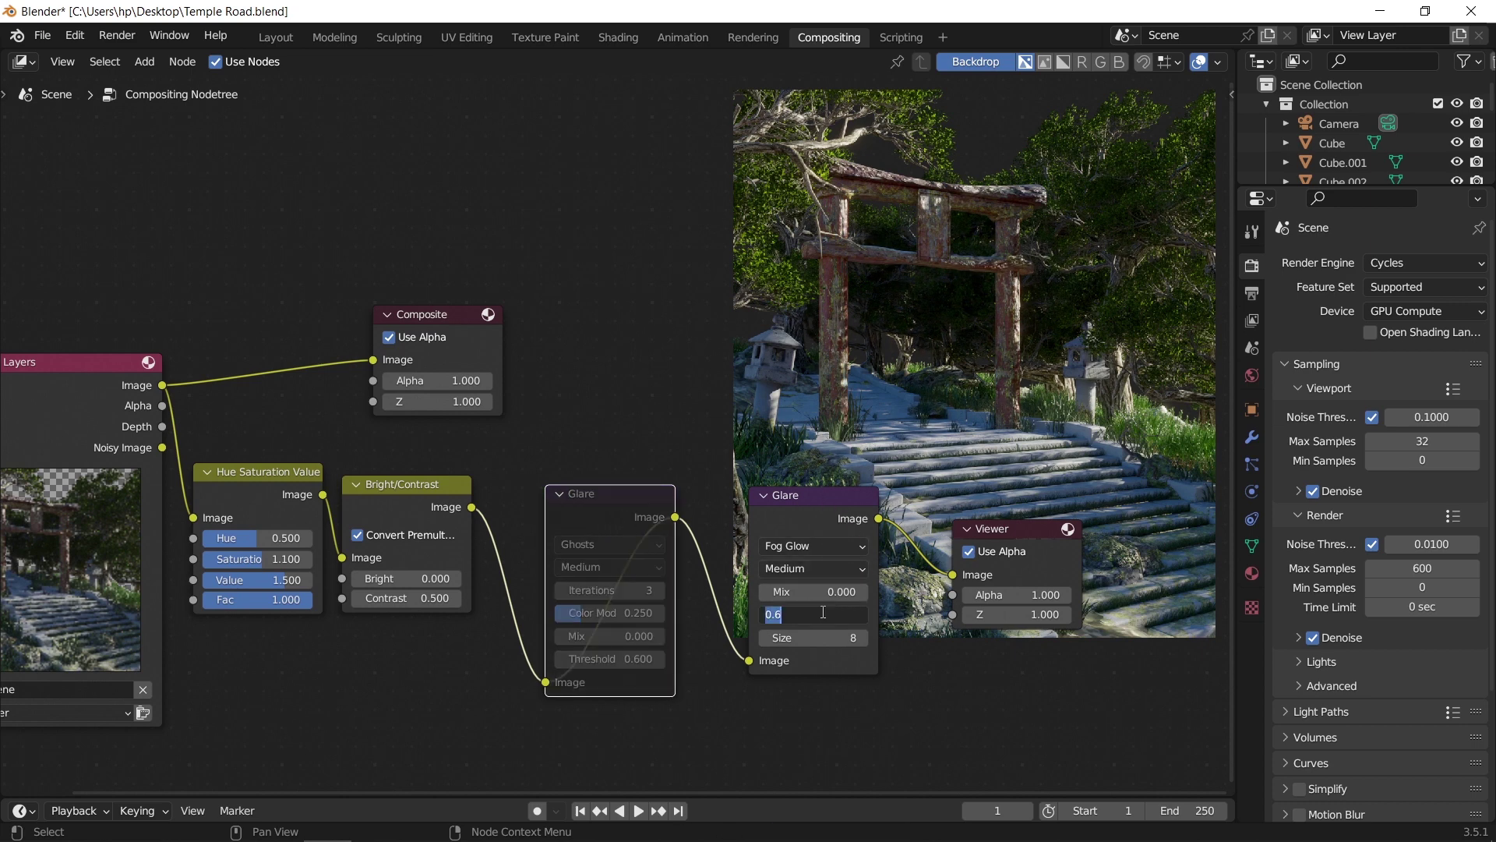
type("0.1")
key("Return")
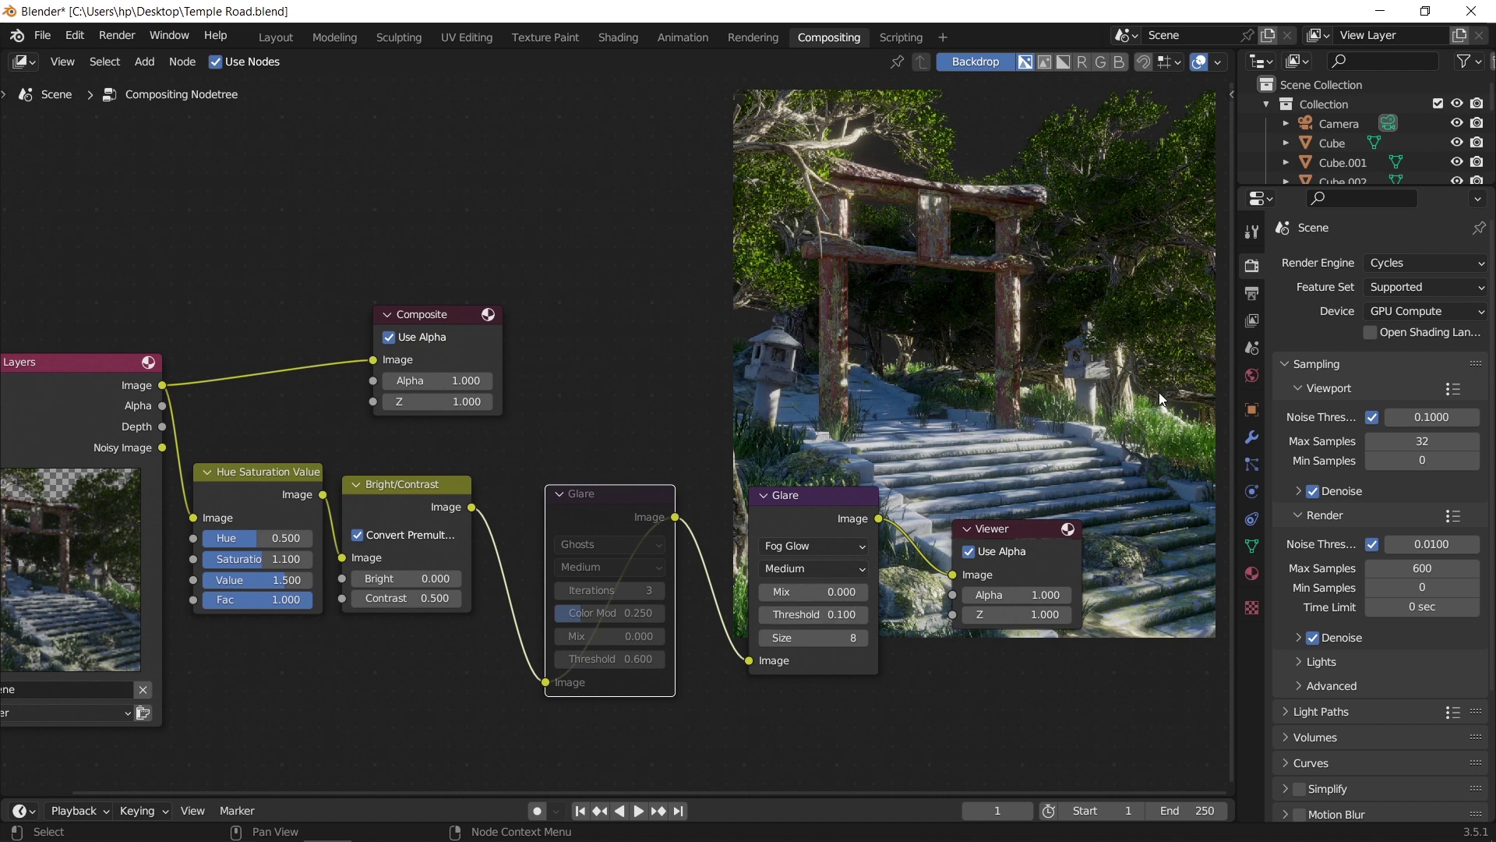
left_click(830, 613)
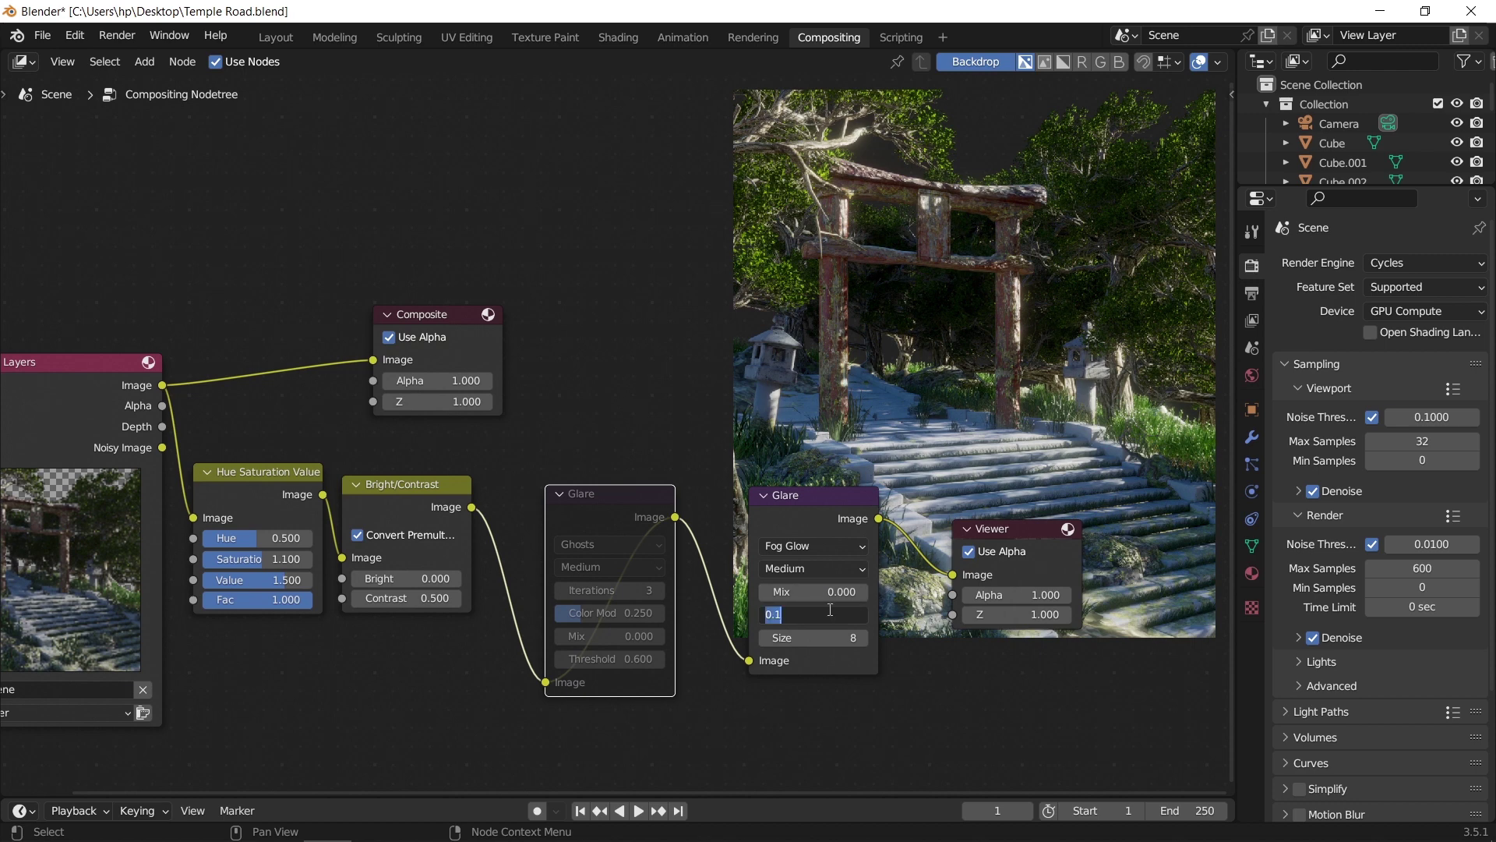
type("0.4")
key("Return")
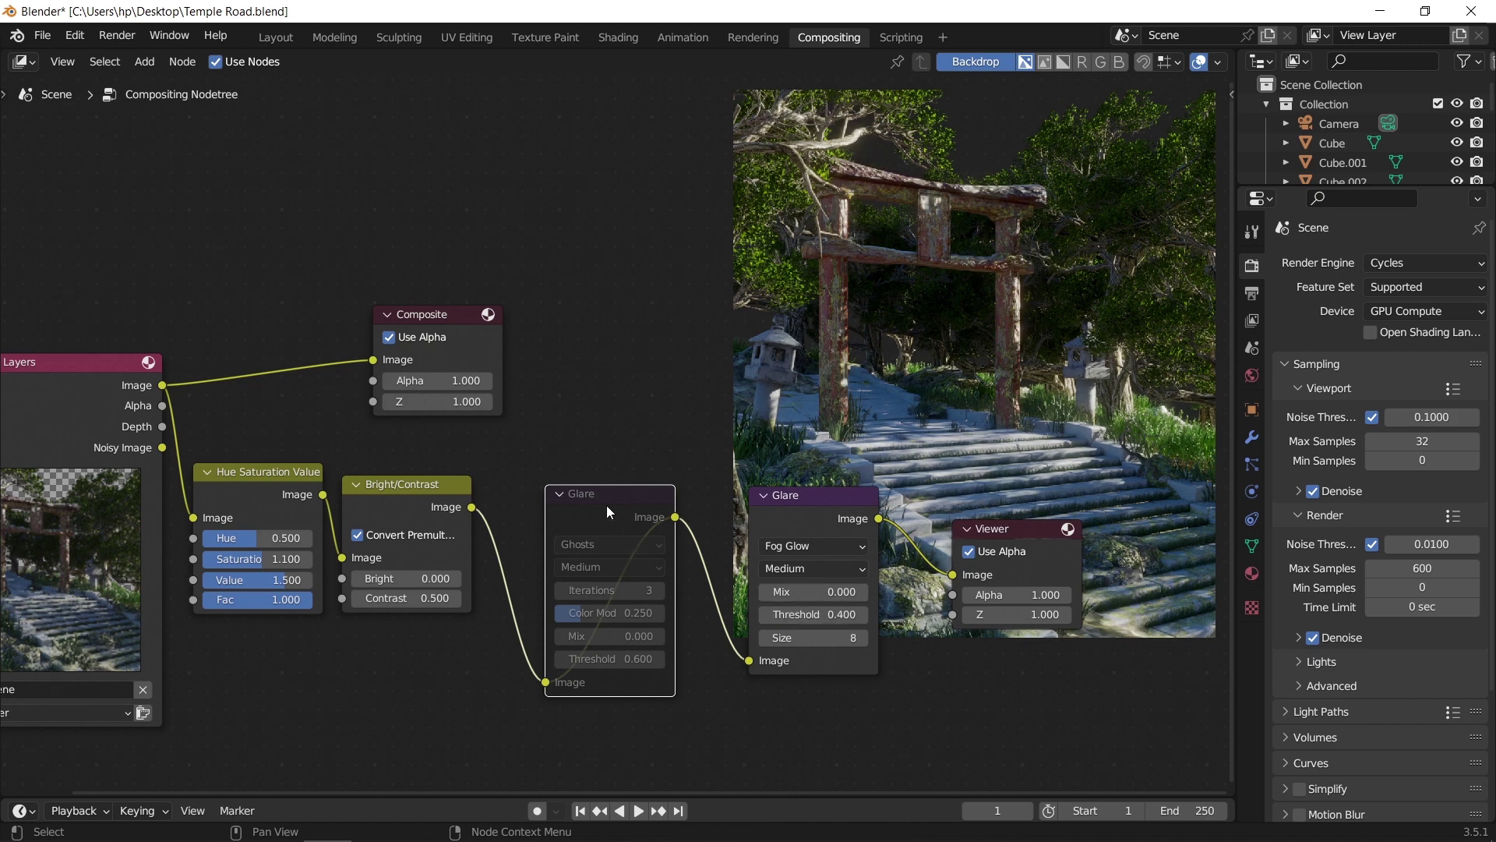
key("m")
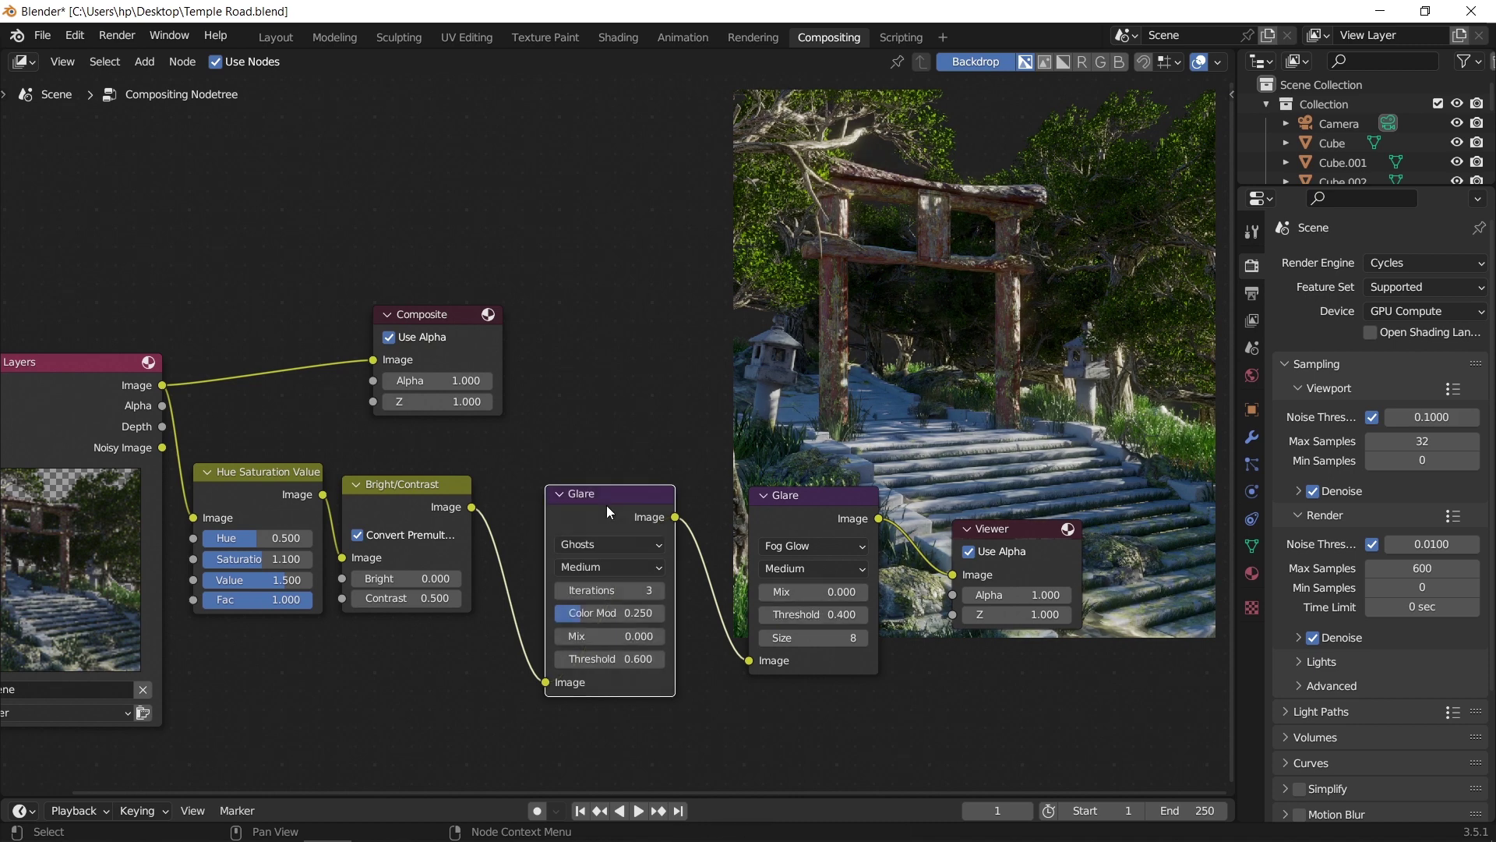
Move the Fog Glow node nearer the Ghosts glare and the Viewer to the right.
left_click_drag(810, 498, 768, 502)
middle_click_drag(904, 642, 816, 606)
left_click_drag(881, 536, 1021, 527)
Insert a Lens Distortion node between the Fog Glow glare and the Viewer.
key("shift+a")
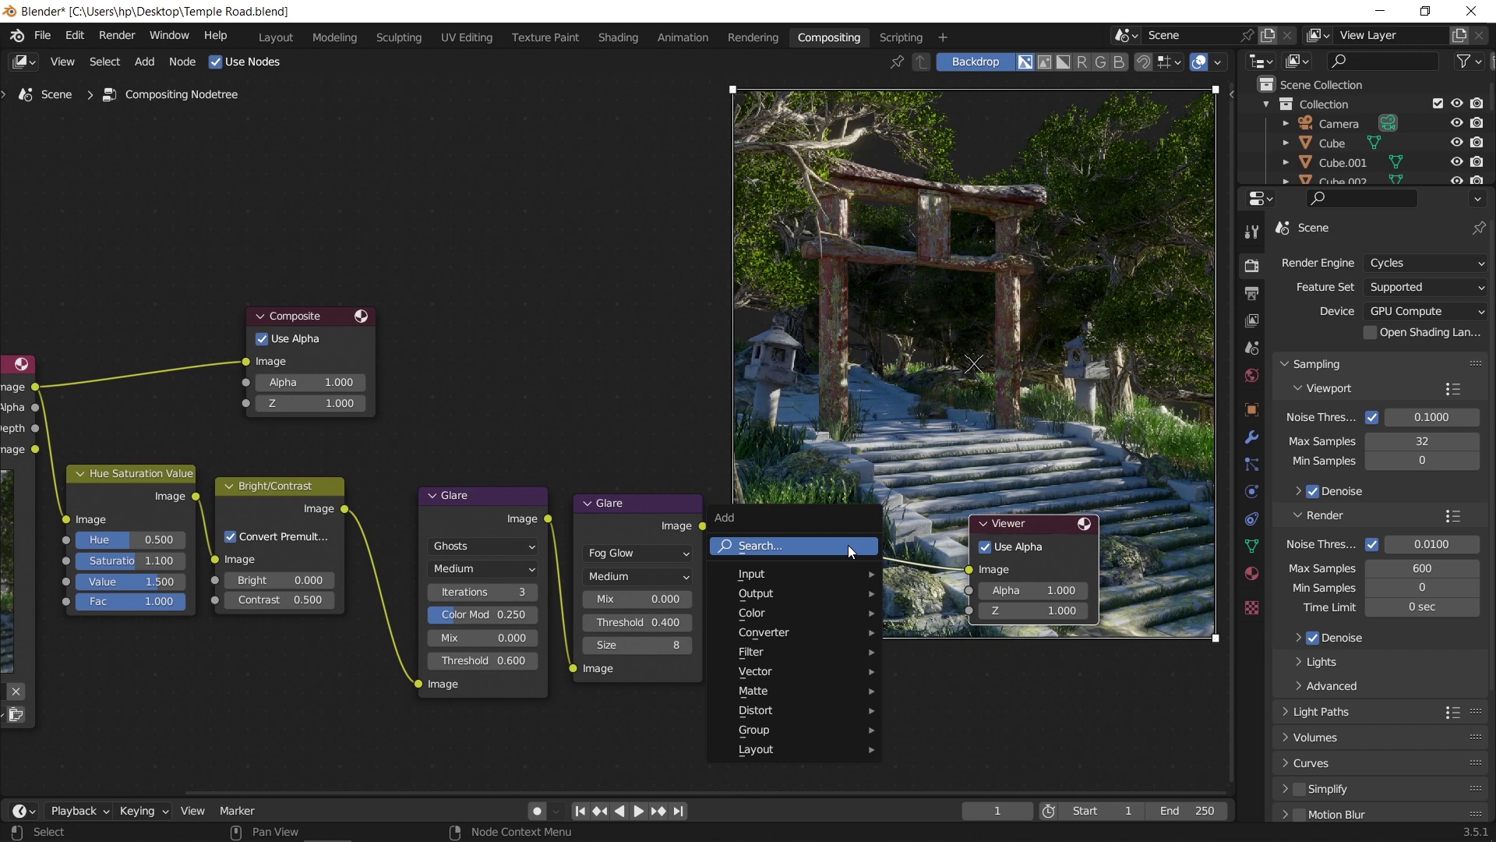
left_click(848, 544)
type("dis")
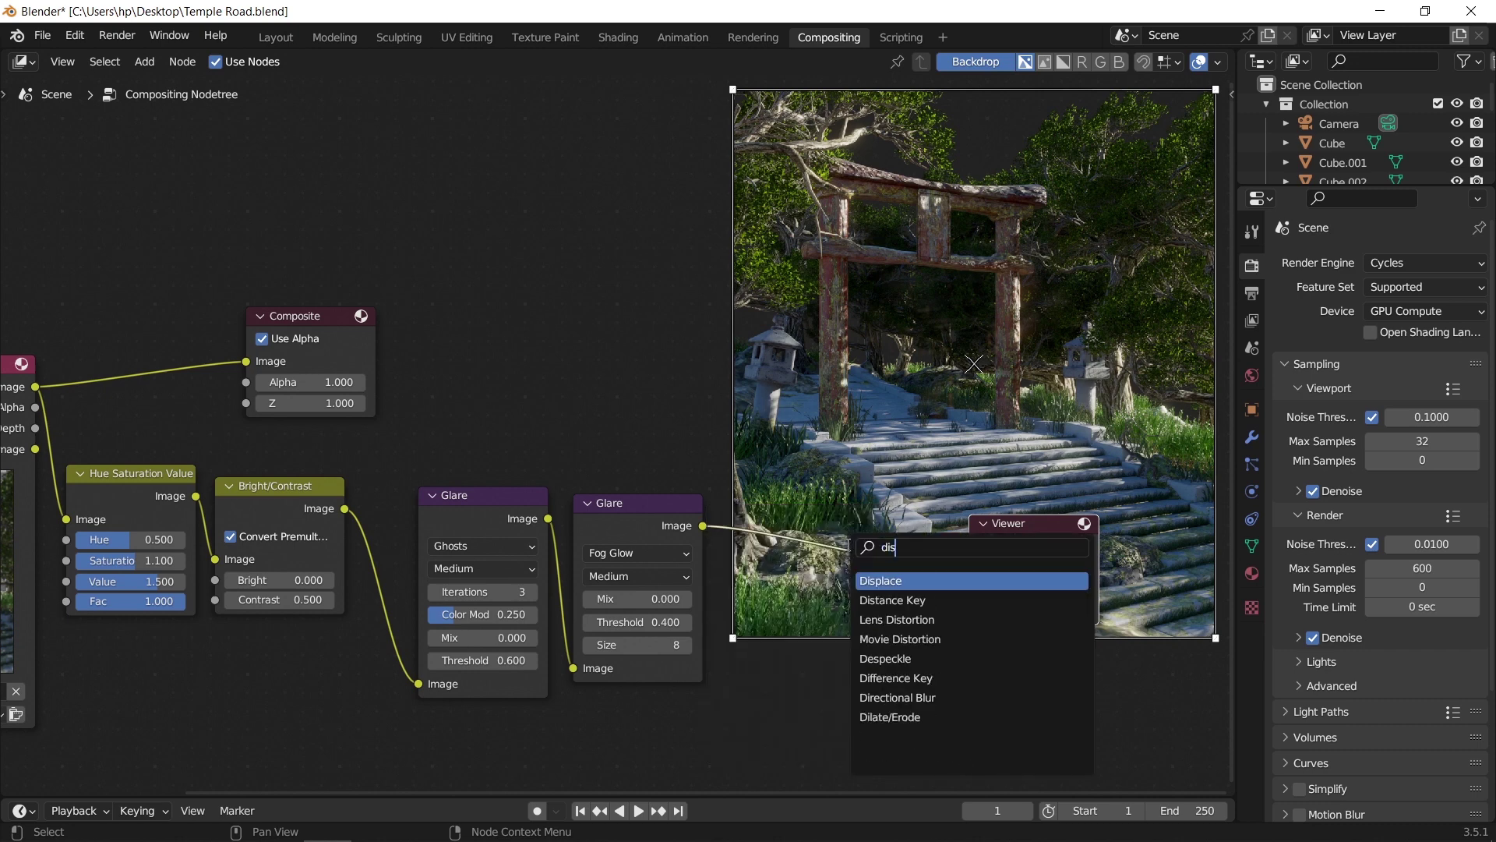
left_click(867, 617)
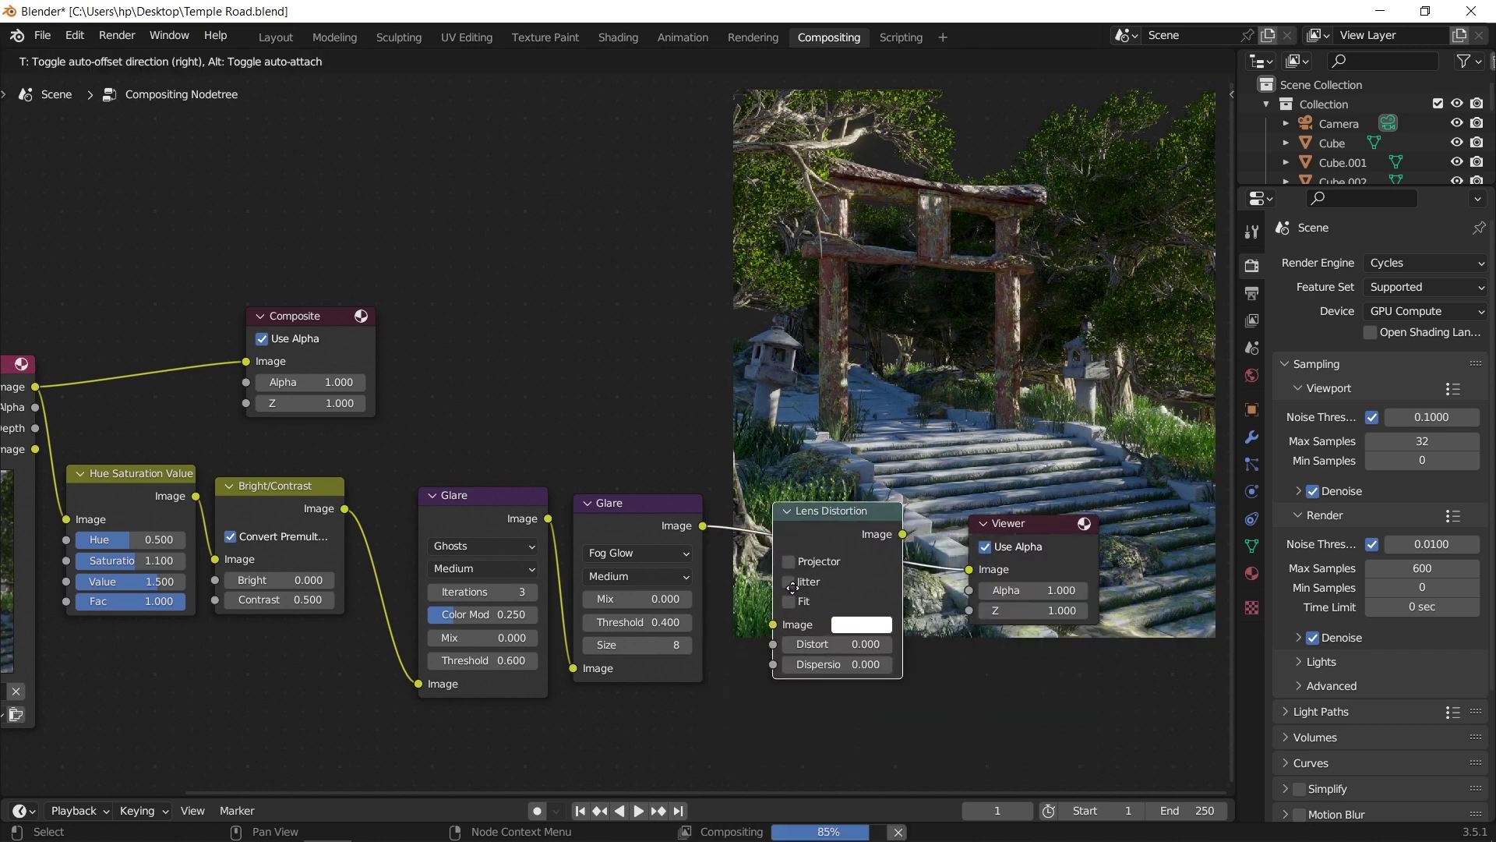
left_click(796, 587)
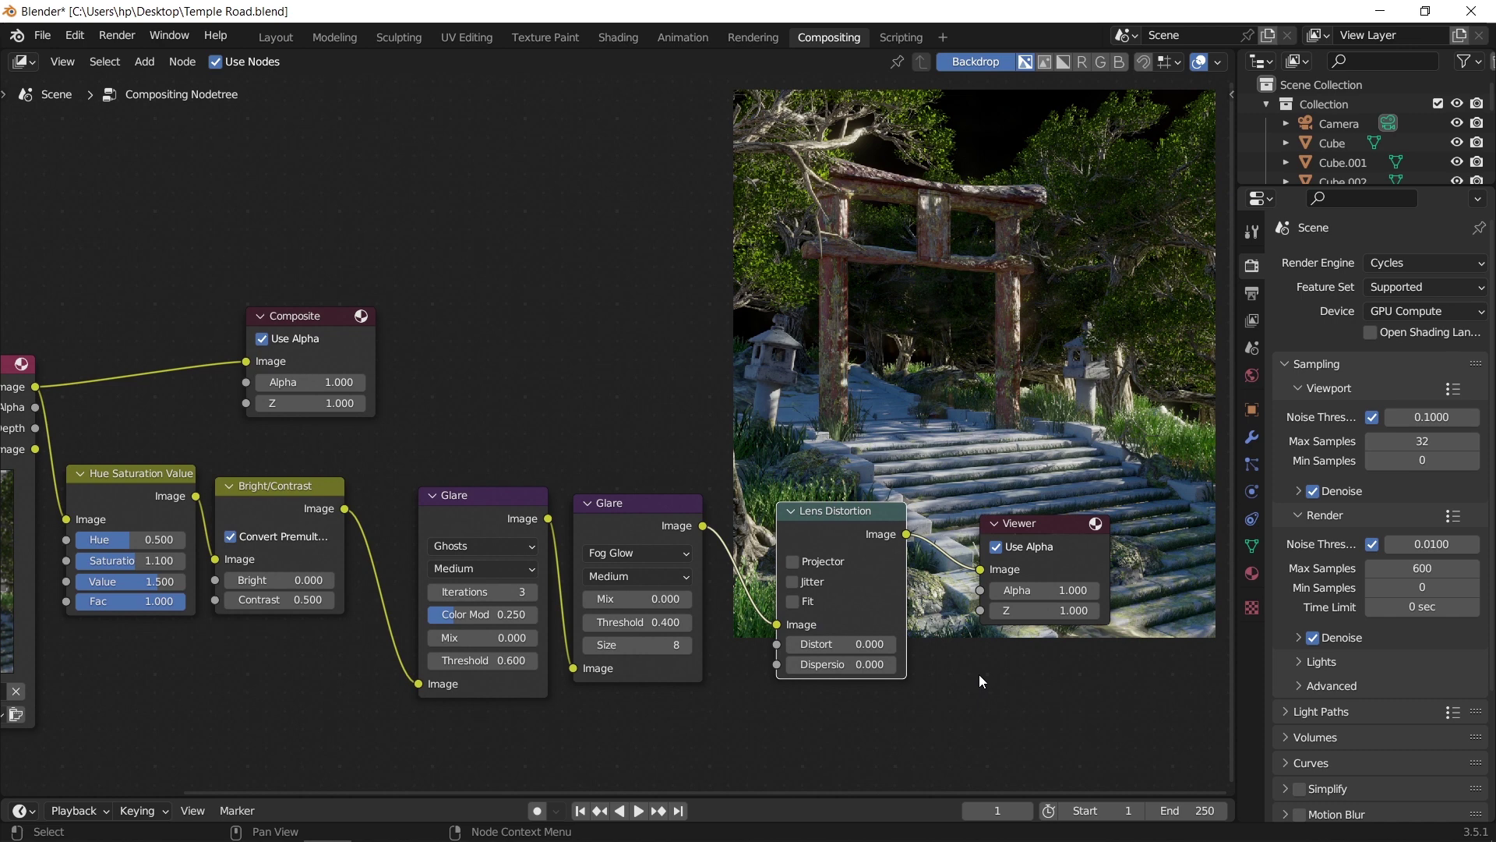
Set Lens Distortion's Distort to 0.020 and enable Fit.
left_click(867, 644)
type("0.5")
key("Return")
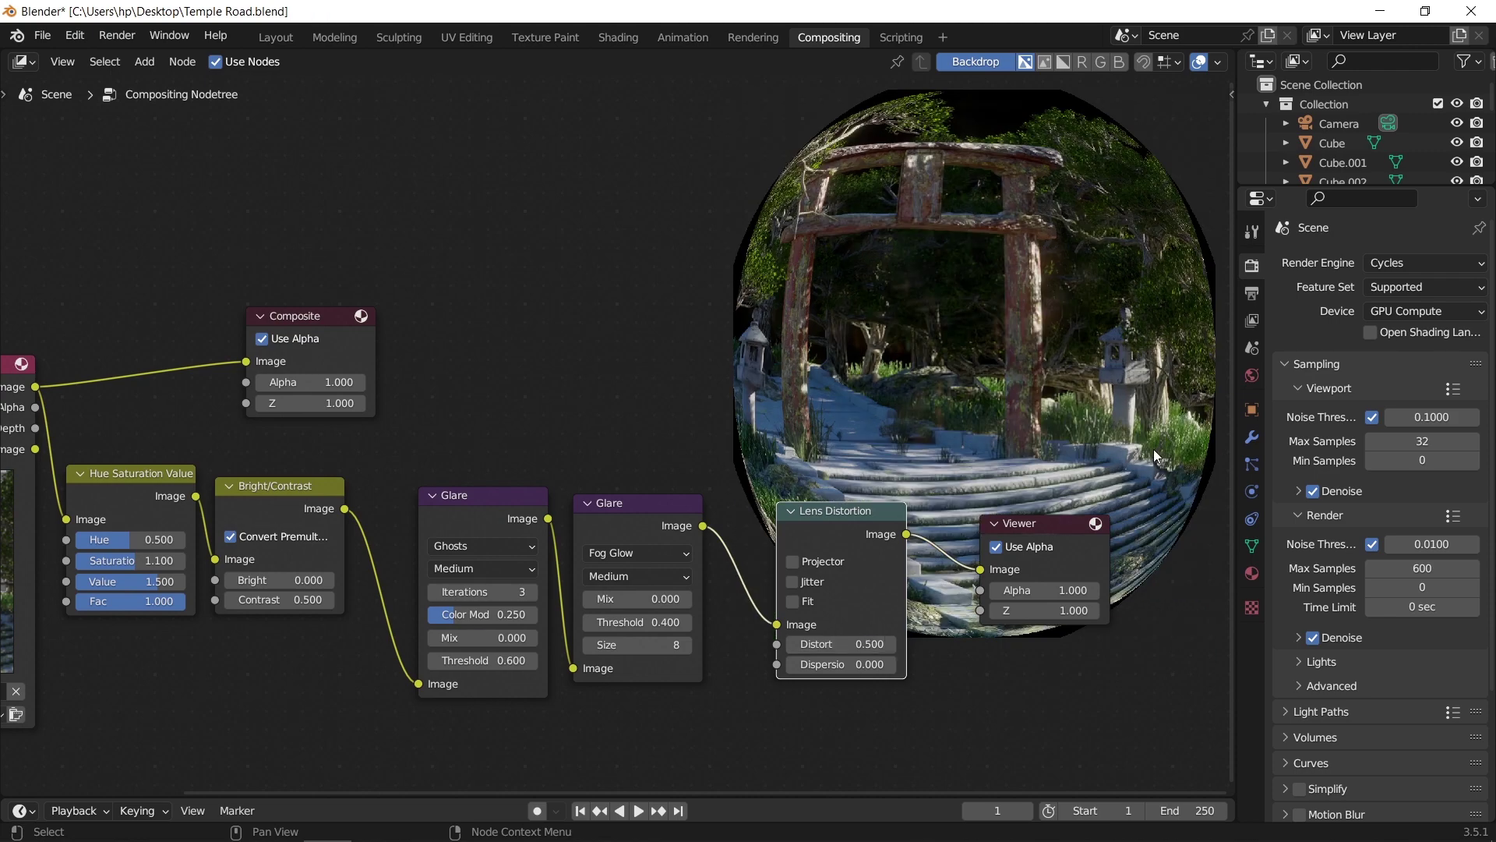
left_click(855, 643)
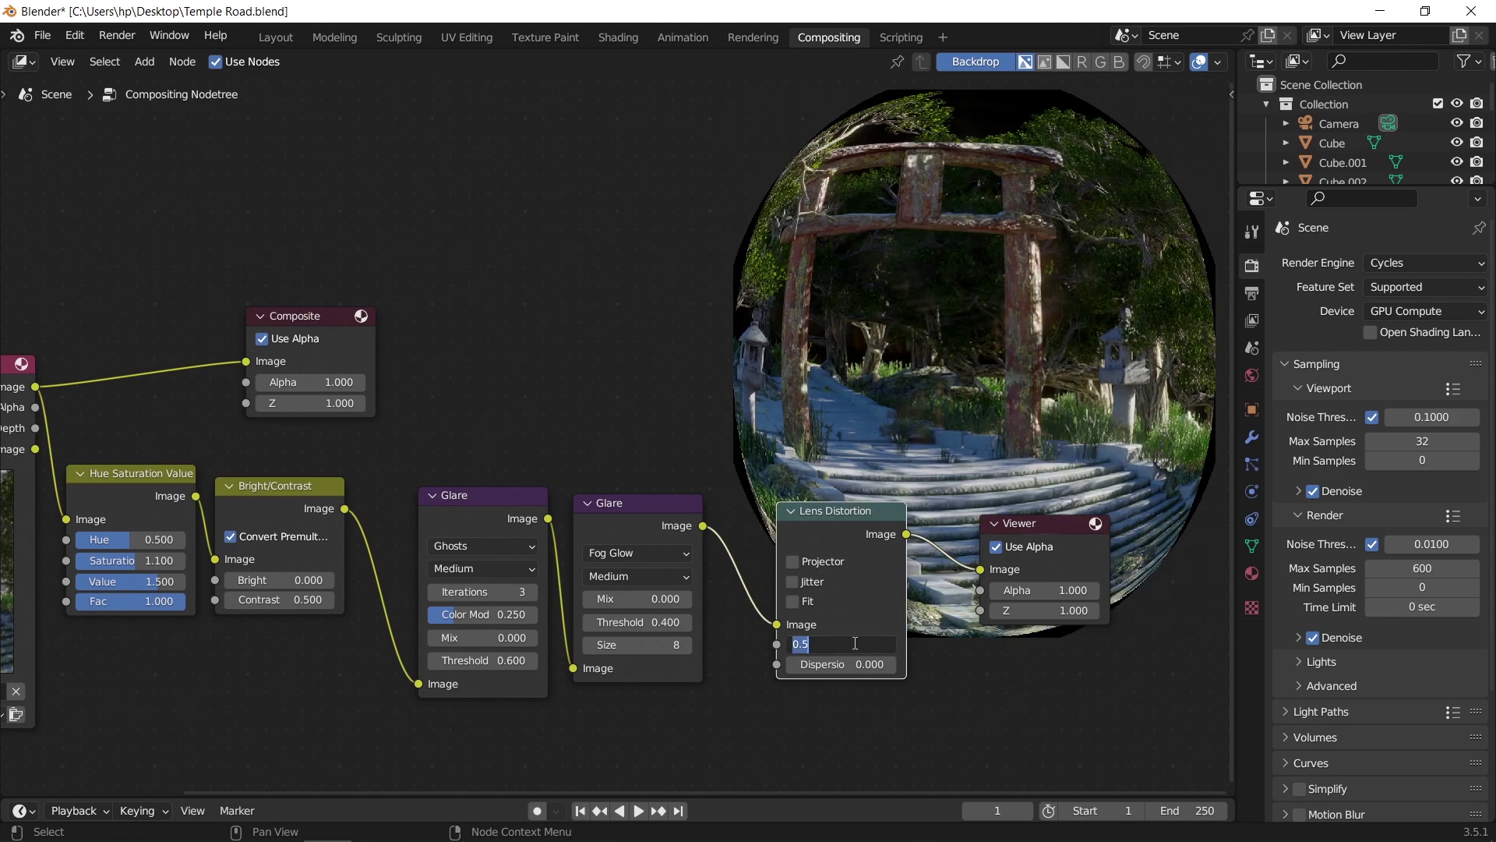
type("0.01")
key("Return")
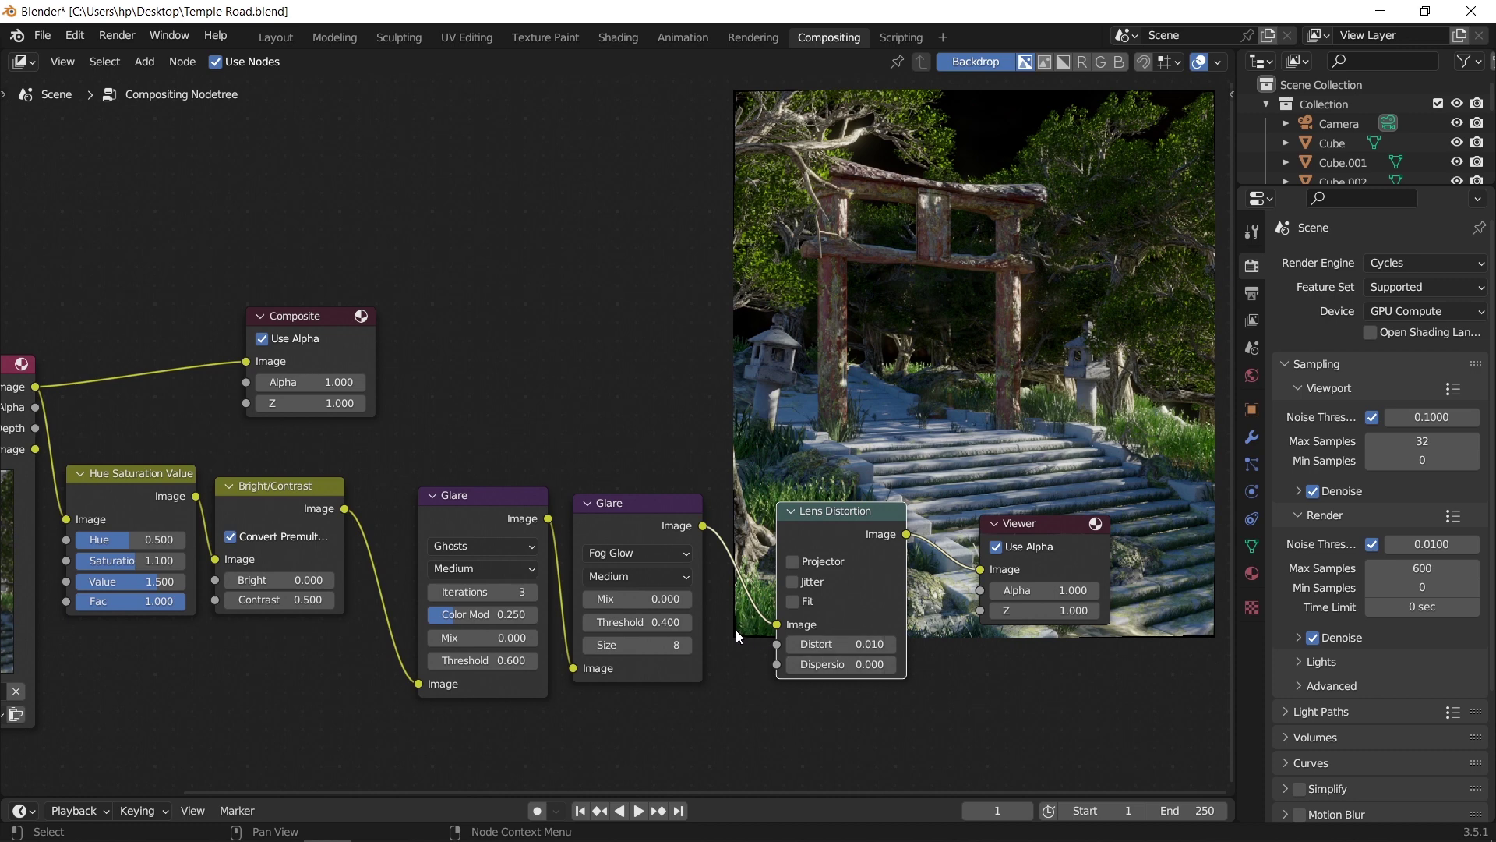
double_click(865, 643)
type(".02")
key("Return")
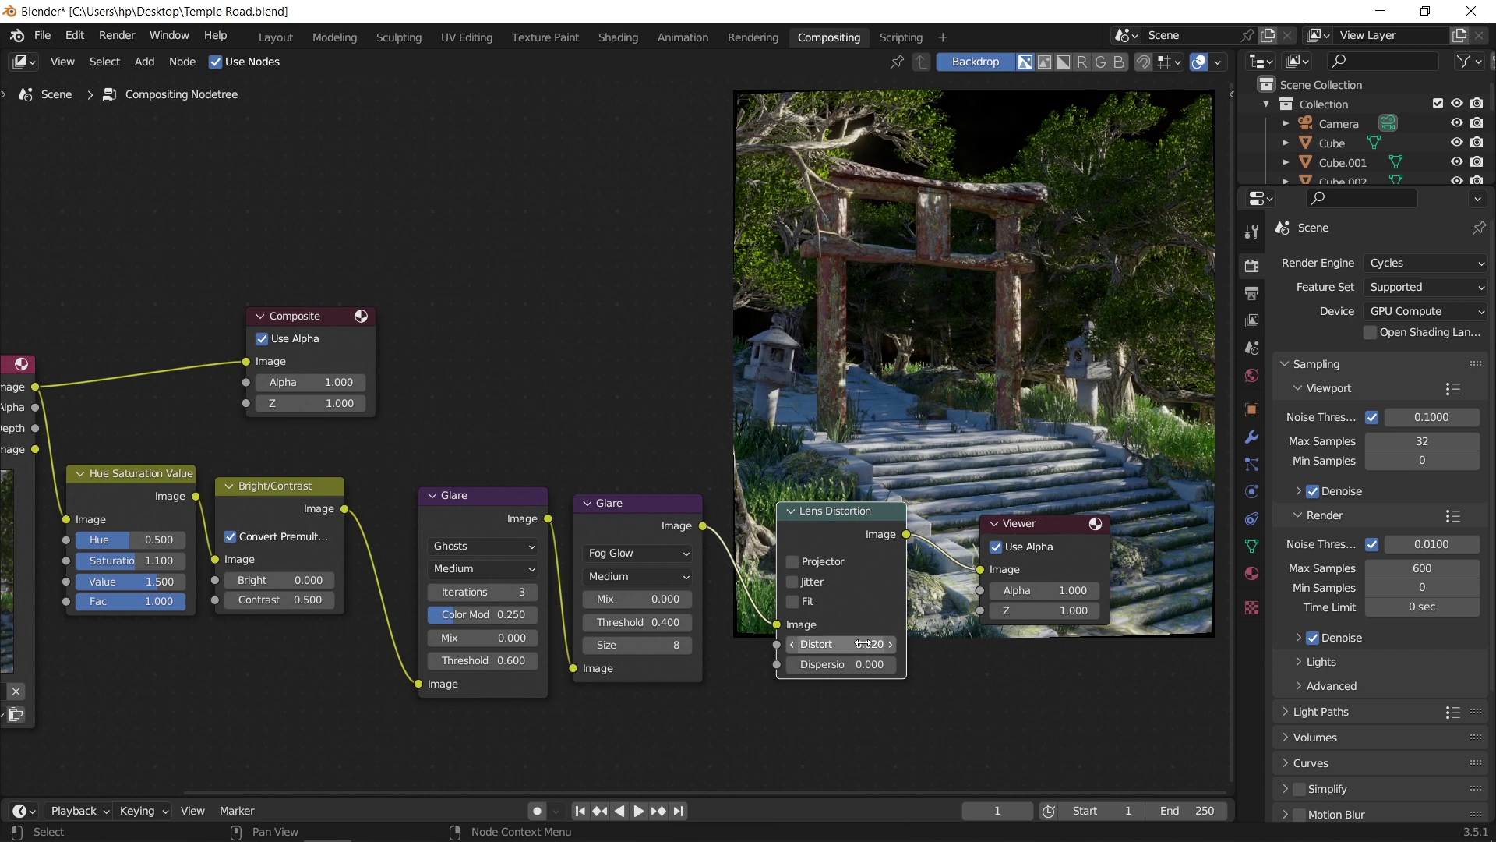
left_click(806, 604)
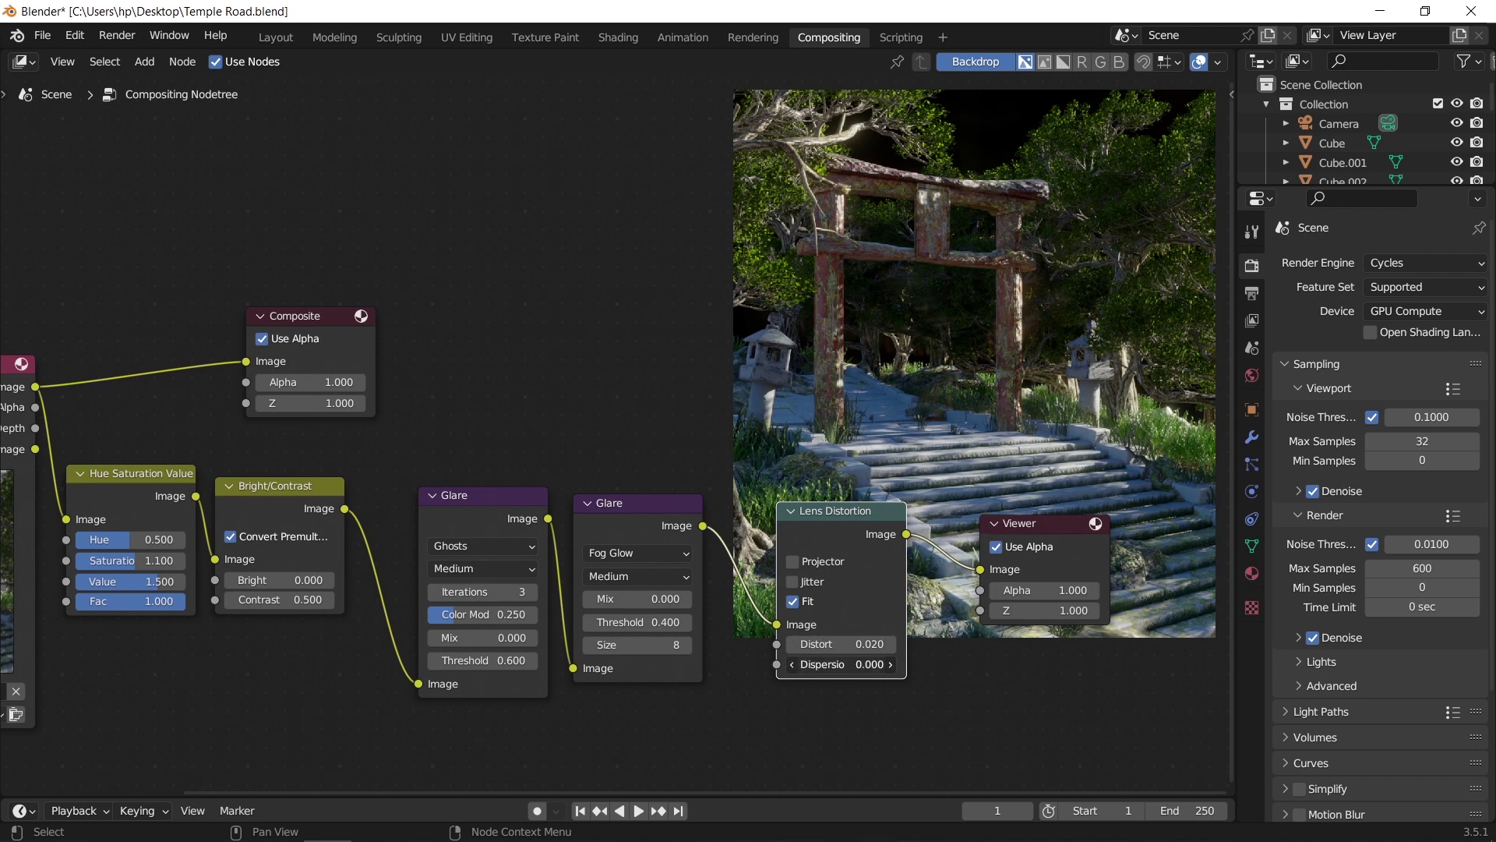
Set the Lens Distortion Dispersion to 0.020, then pan back toward Render Layers.
left_click(842, 664)
type("1")
key("Return")
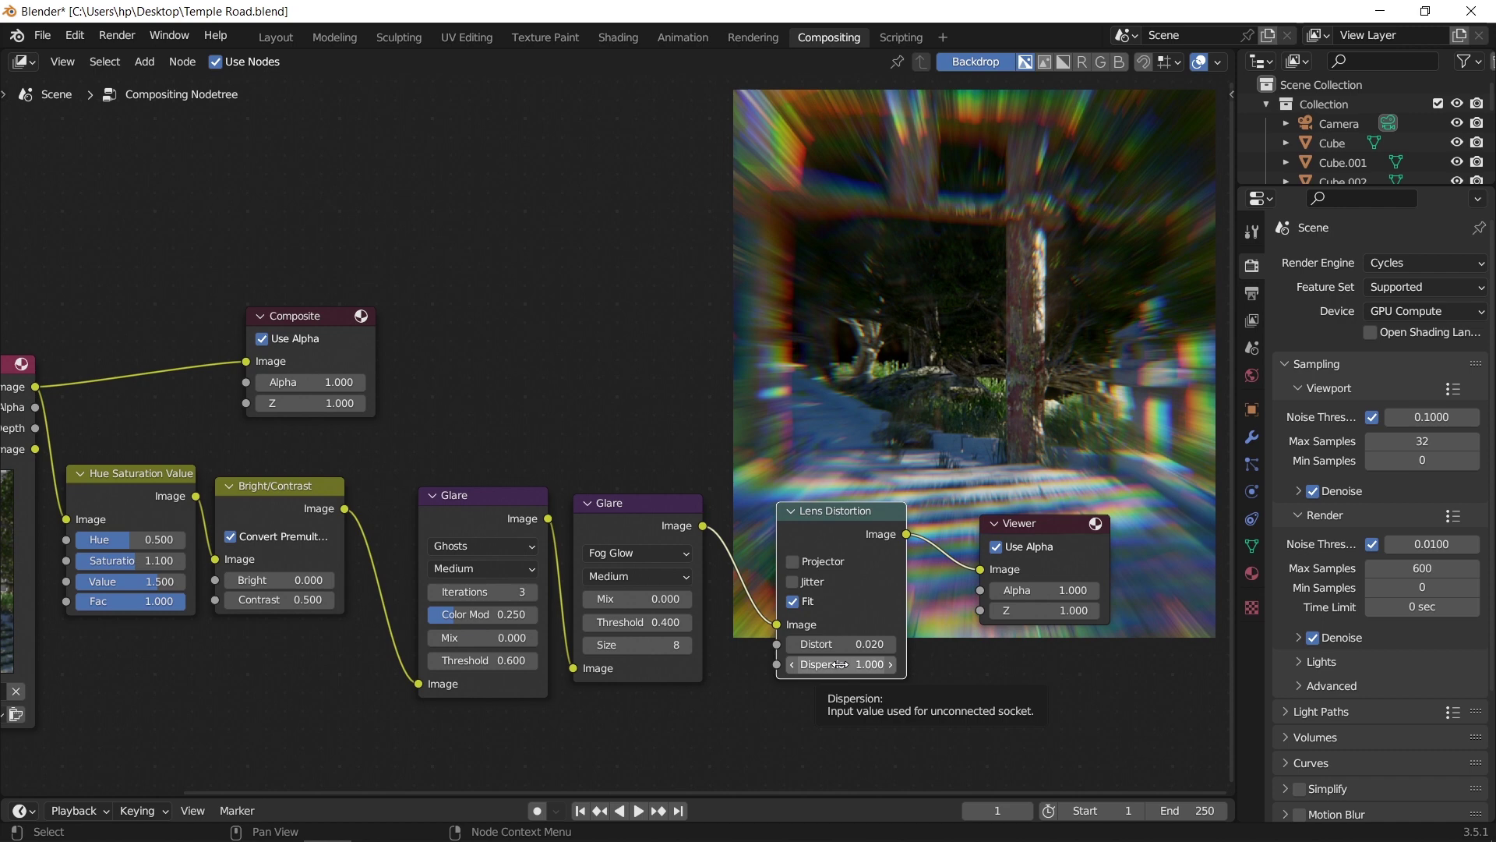
left_click(840, 664)
type("0.02")
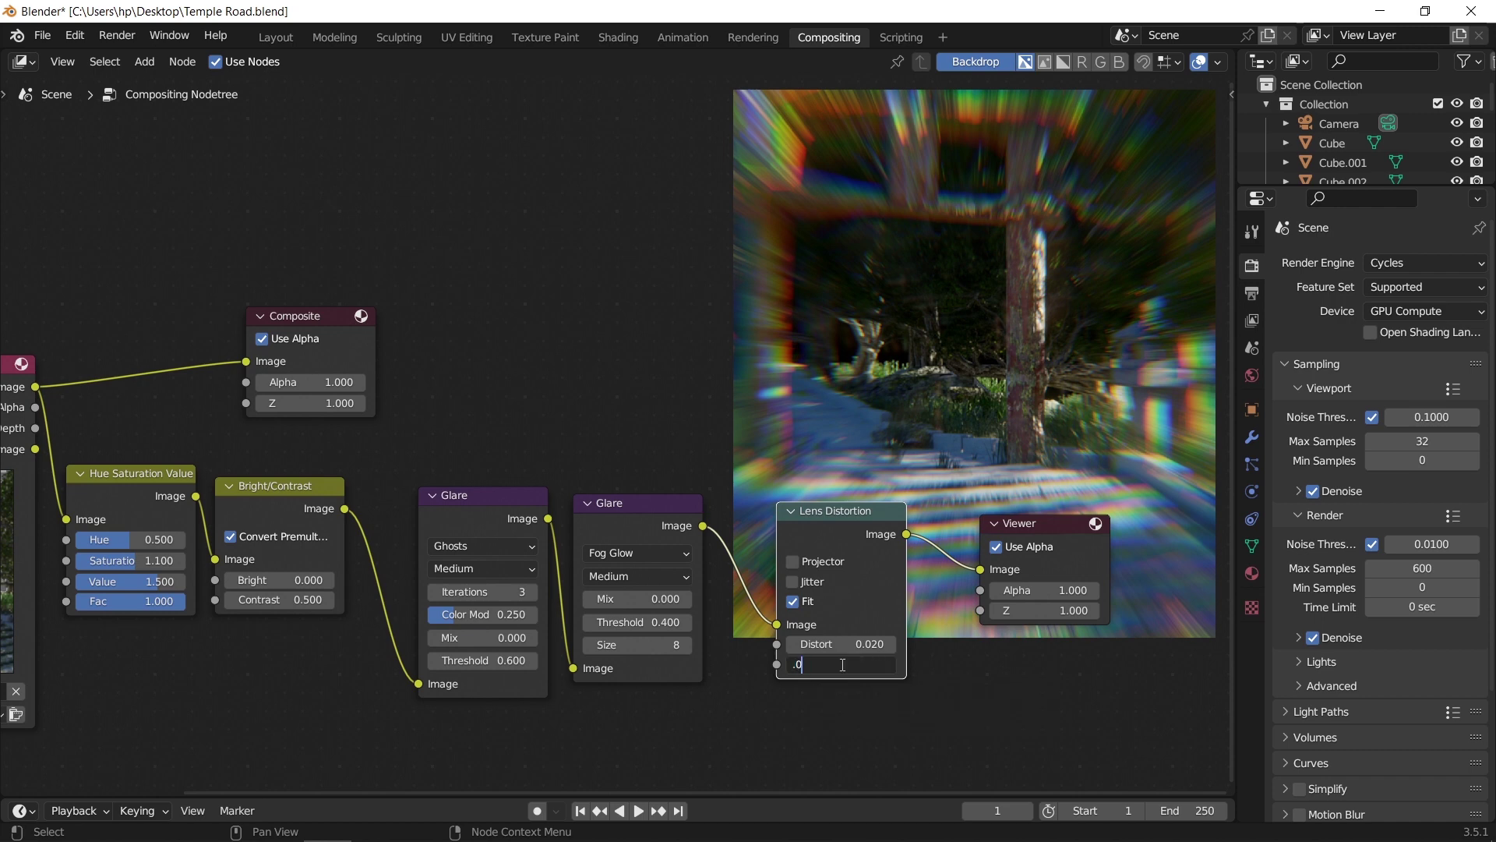
key("Return")
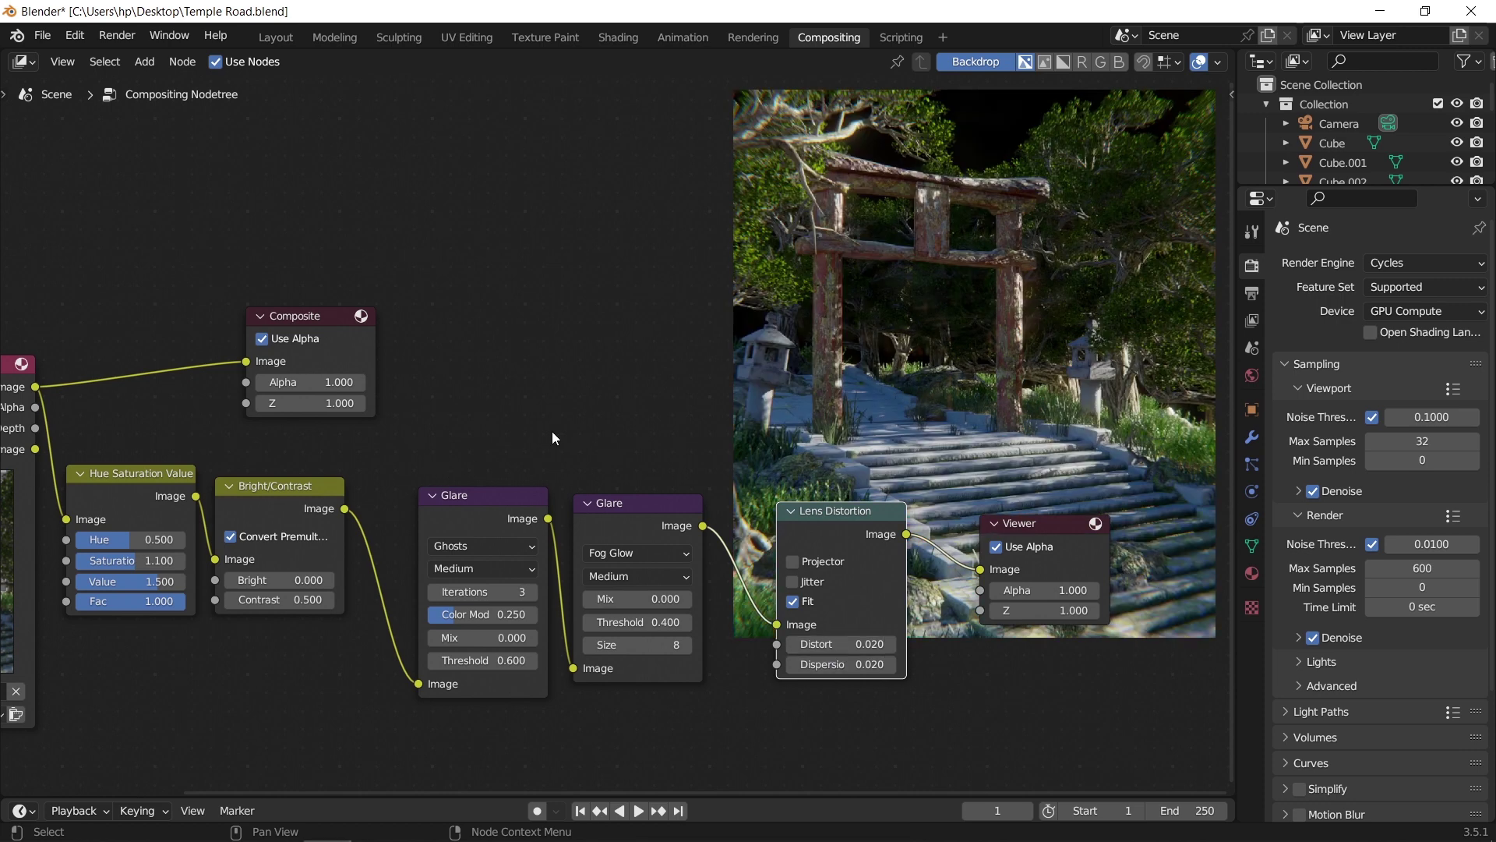
scroll(552, 432, "down", 2)
scroll(552, 432, "left", 4, "ctrl")
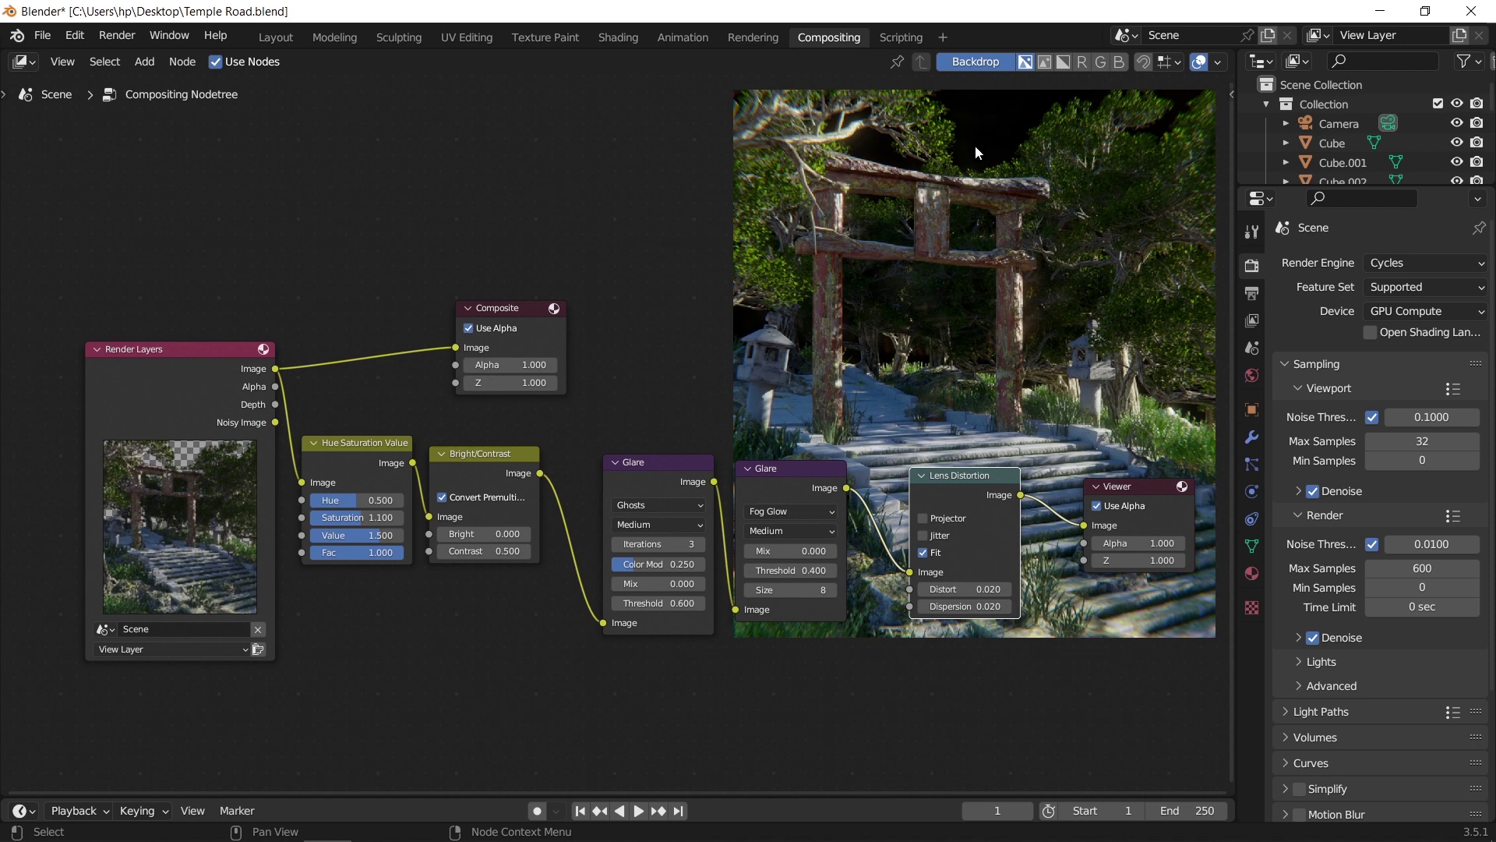
middle_click_drag(350, 575, 477, 596)
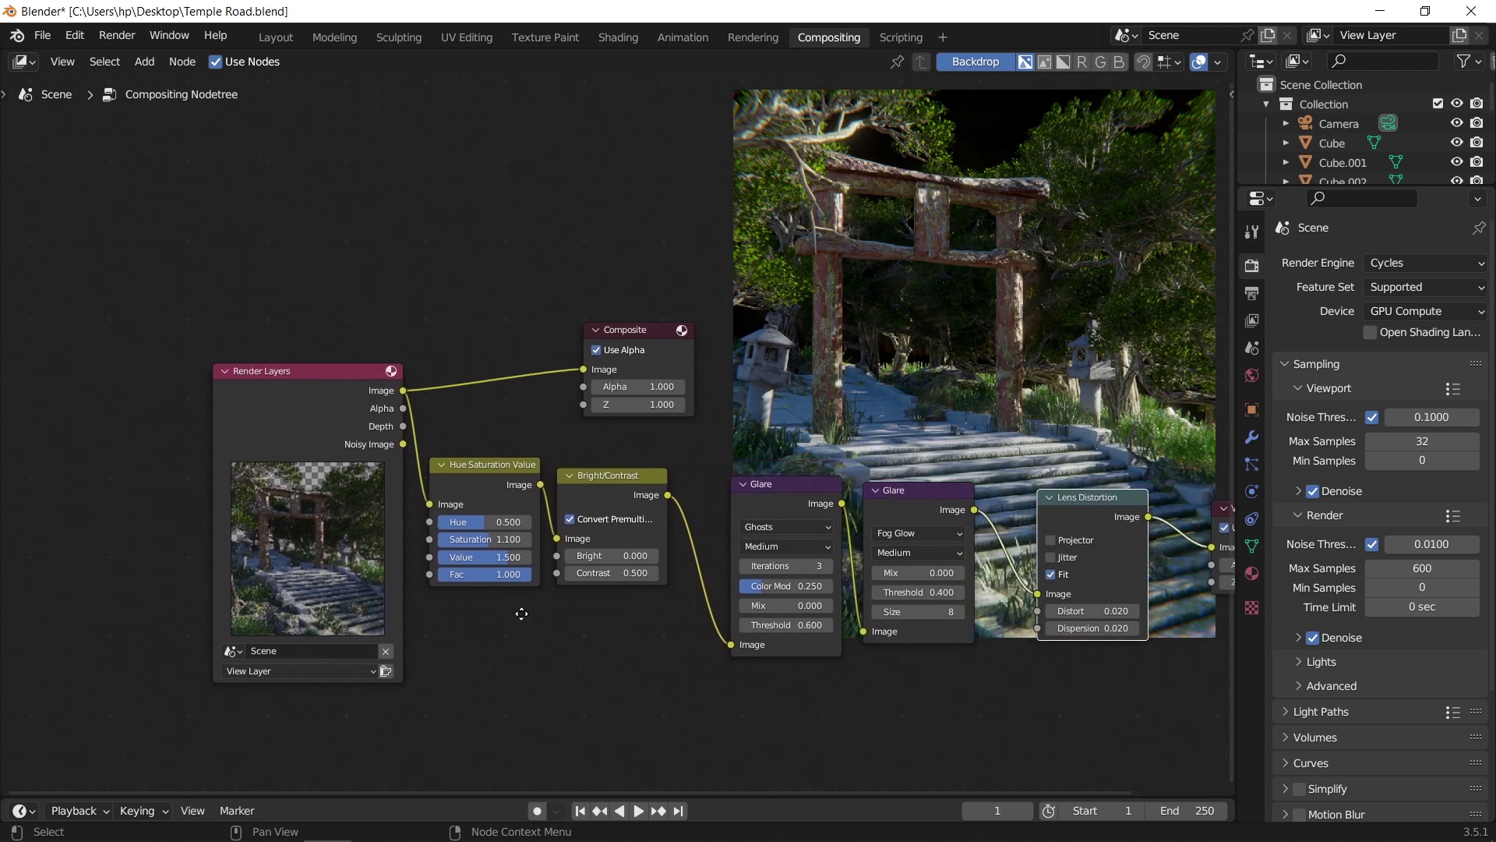
Move Render Layers left and insert an Alpha Over node right after it.
left_click(357, 376)
left_click_drag(342, 396, 185, 352)
key("shift+a")
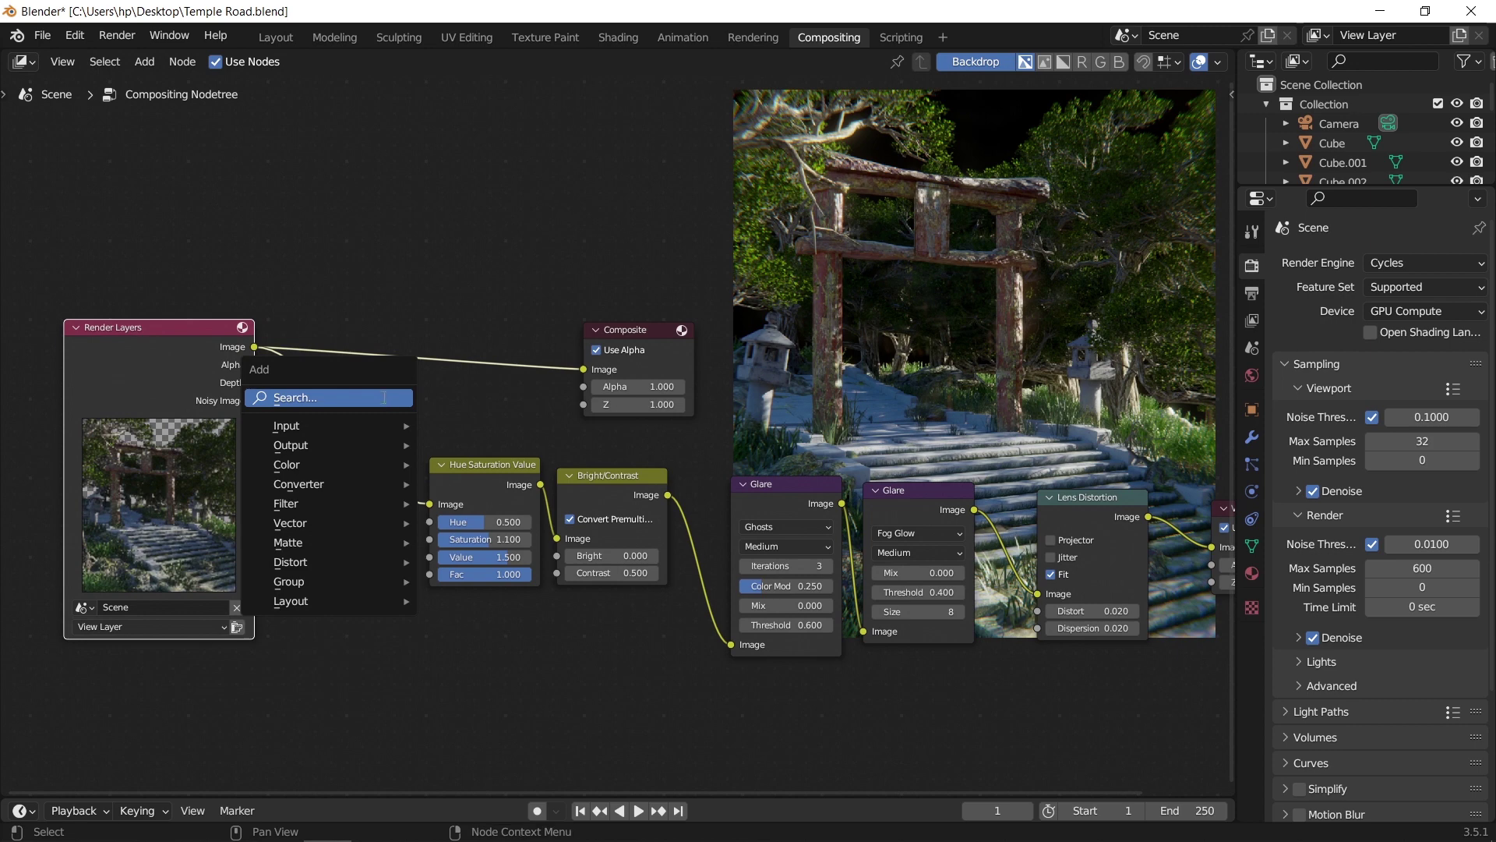
left_click(389, 396)
type("alpha")
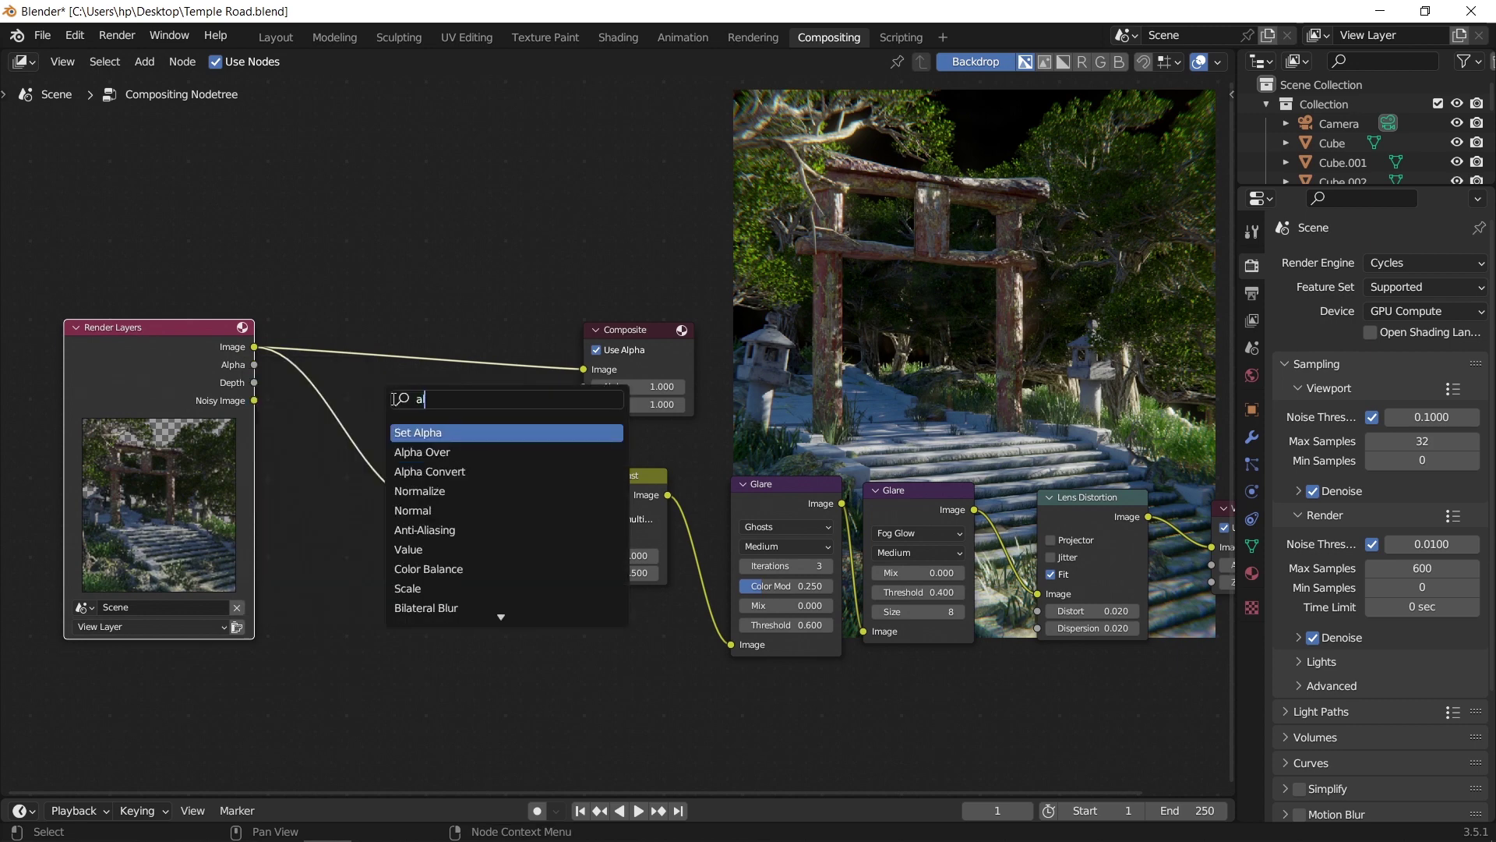
left_click(409, 452)
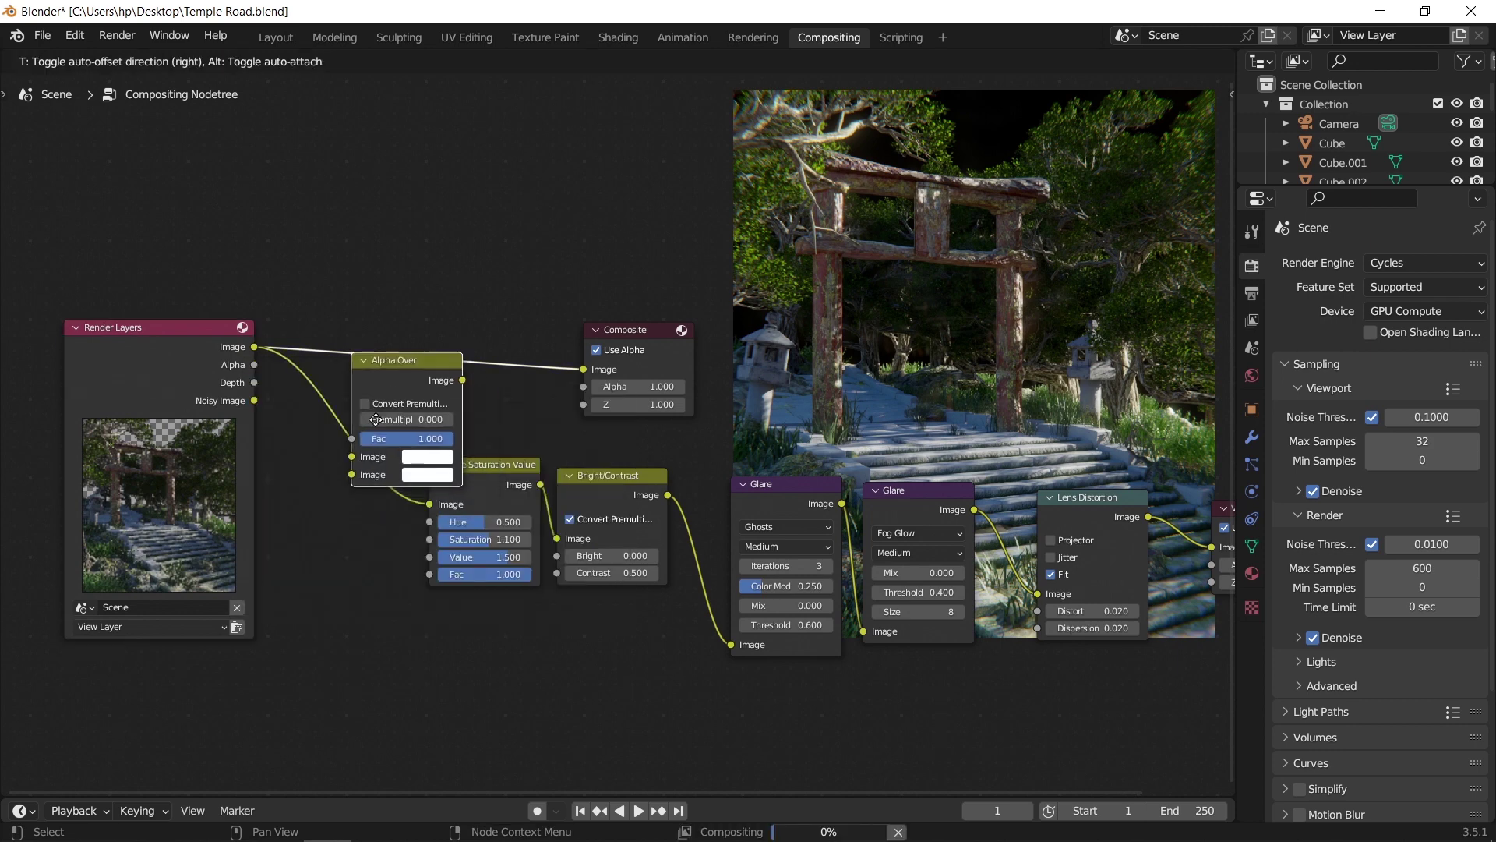
left_click(355, 471)
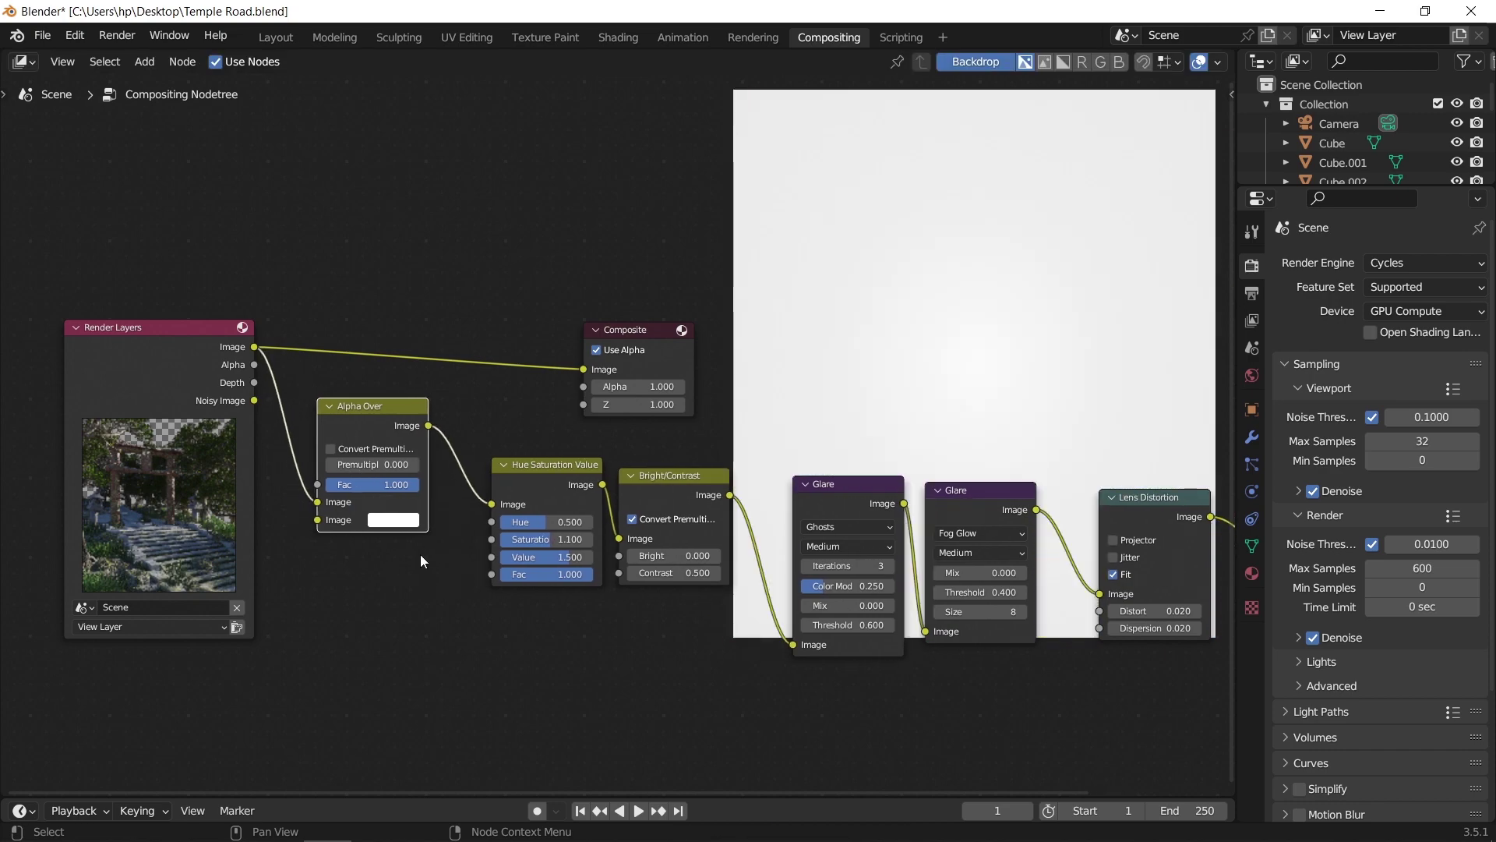
Feed the render into Alpha Over's second Image and give the first a pale blue colour.
left_click_drag(319, 503, 317, 520)
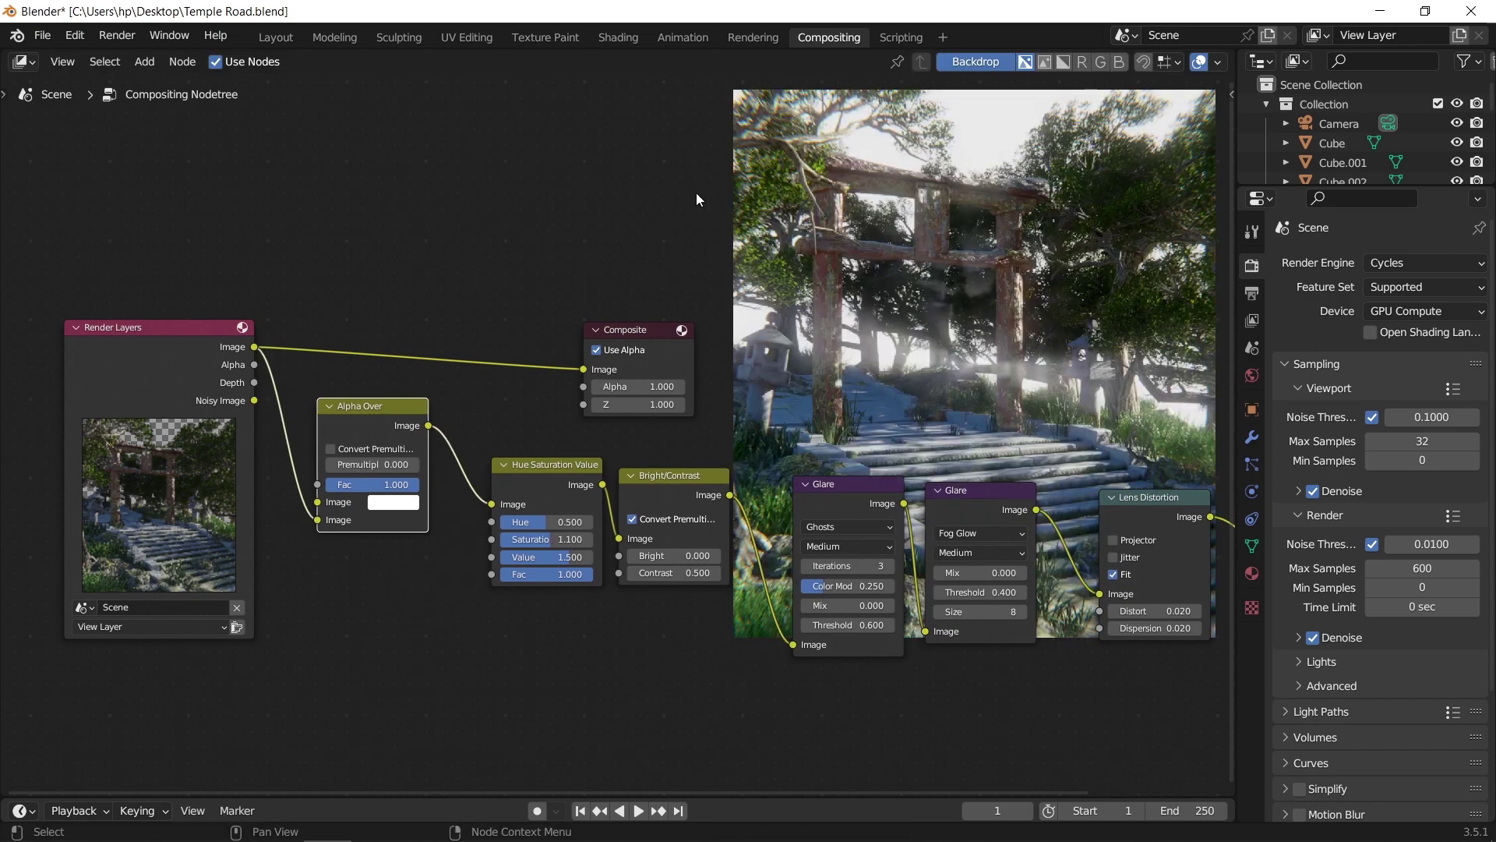
left_click(406, 502)
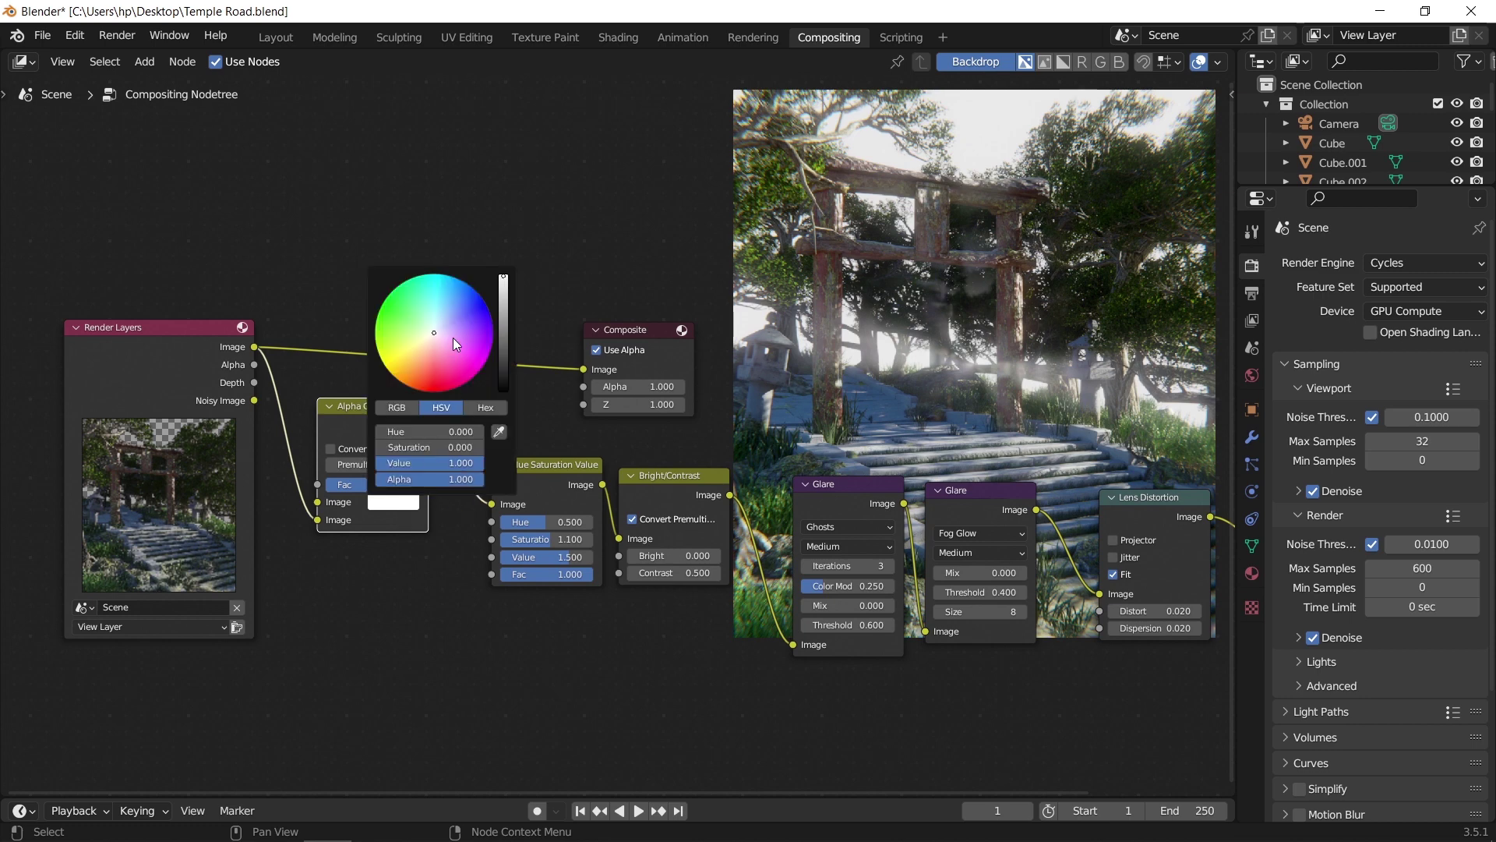
left_click(441, 322)
left_click(438, 322)
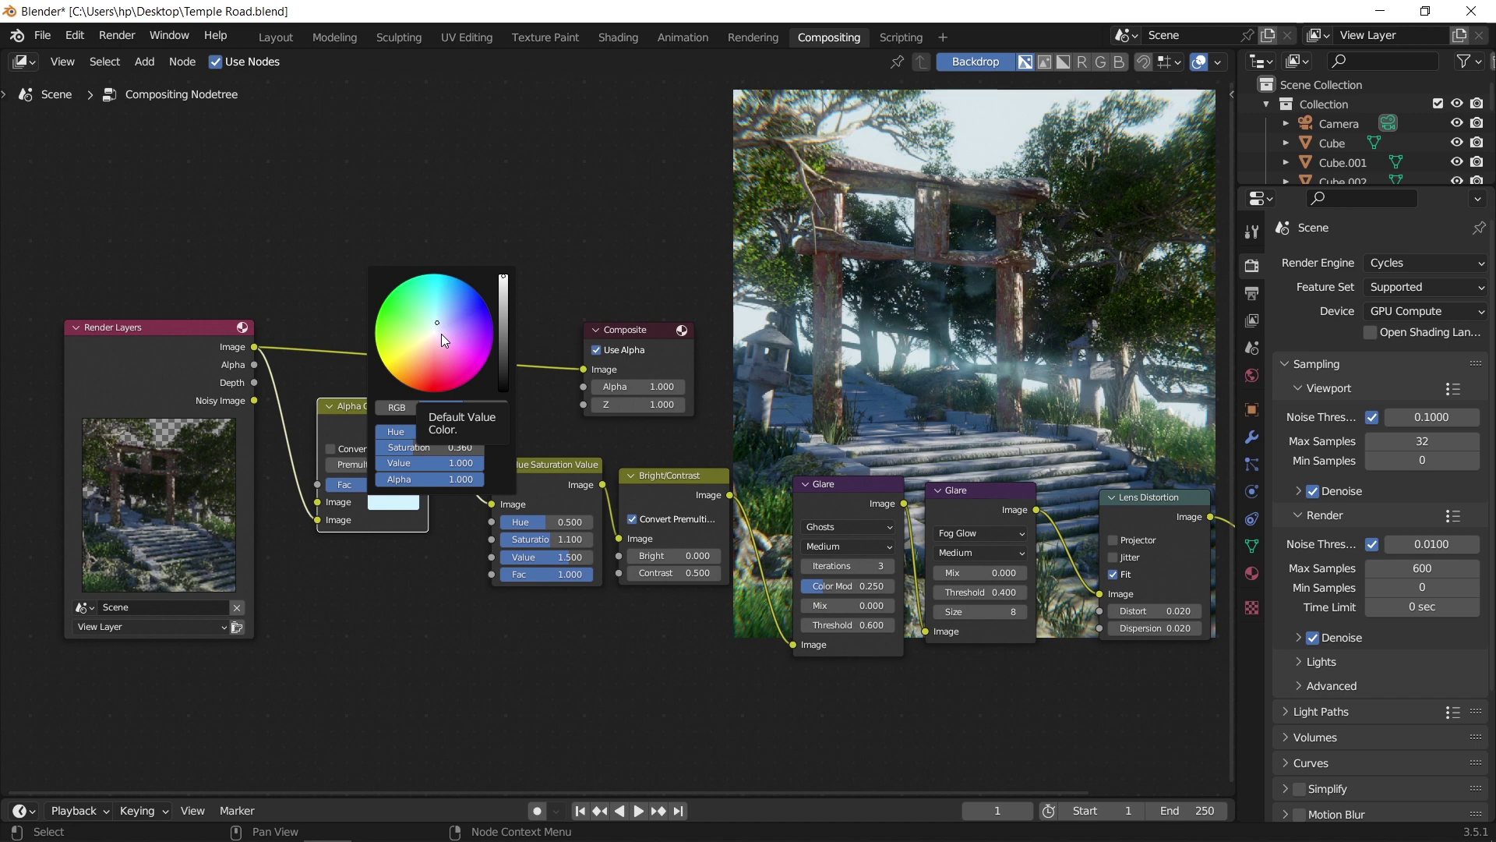
middle_click_drag(355, 588, 502, 541)
Add an Image node below Render Layers loading pexels-elia-clerici-912110.jpg.
key("shift+a")
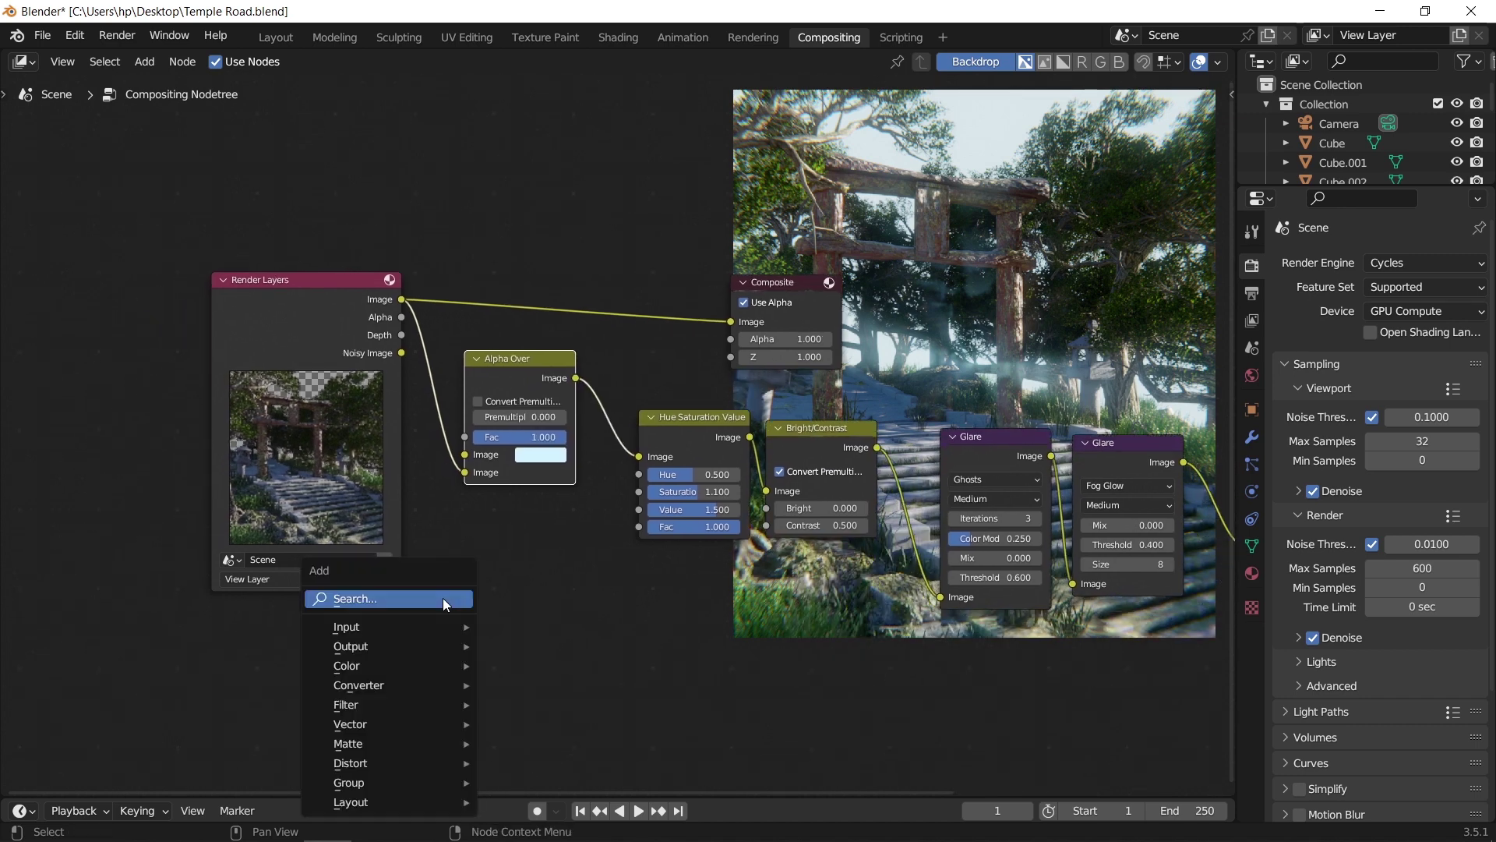
left_click(443, 597)
type("image")
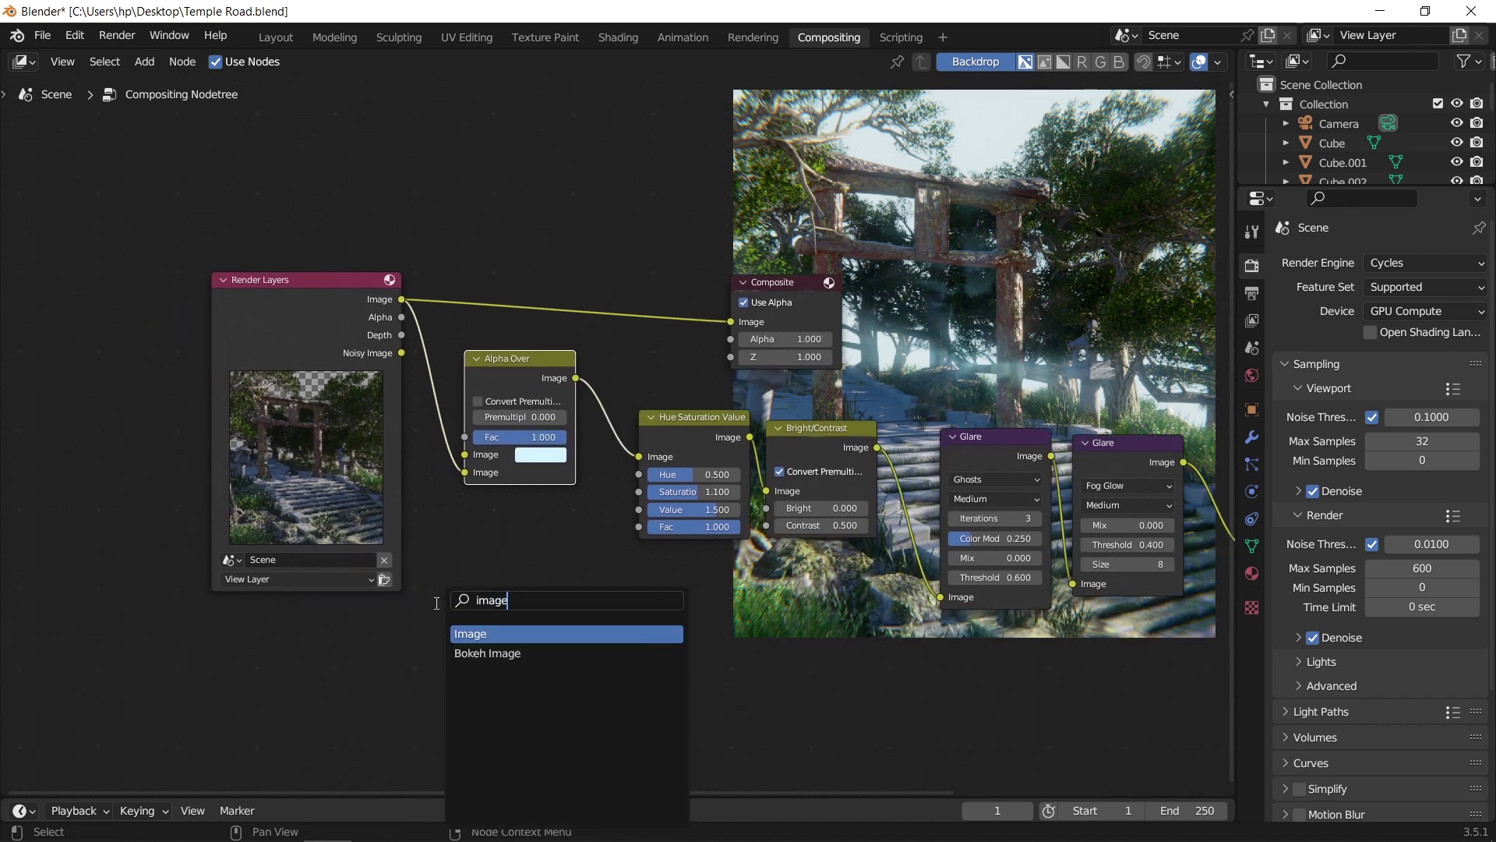
key("Return")
left_click(265, 619)
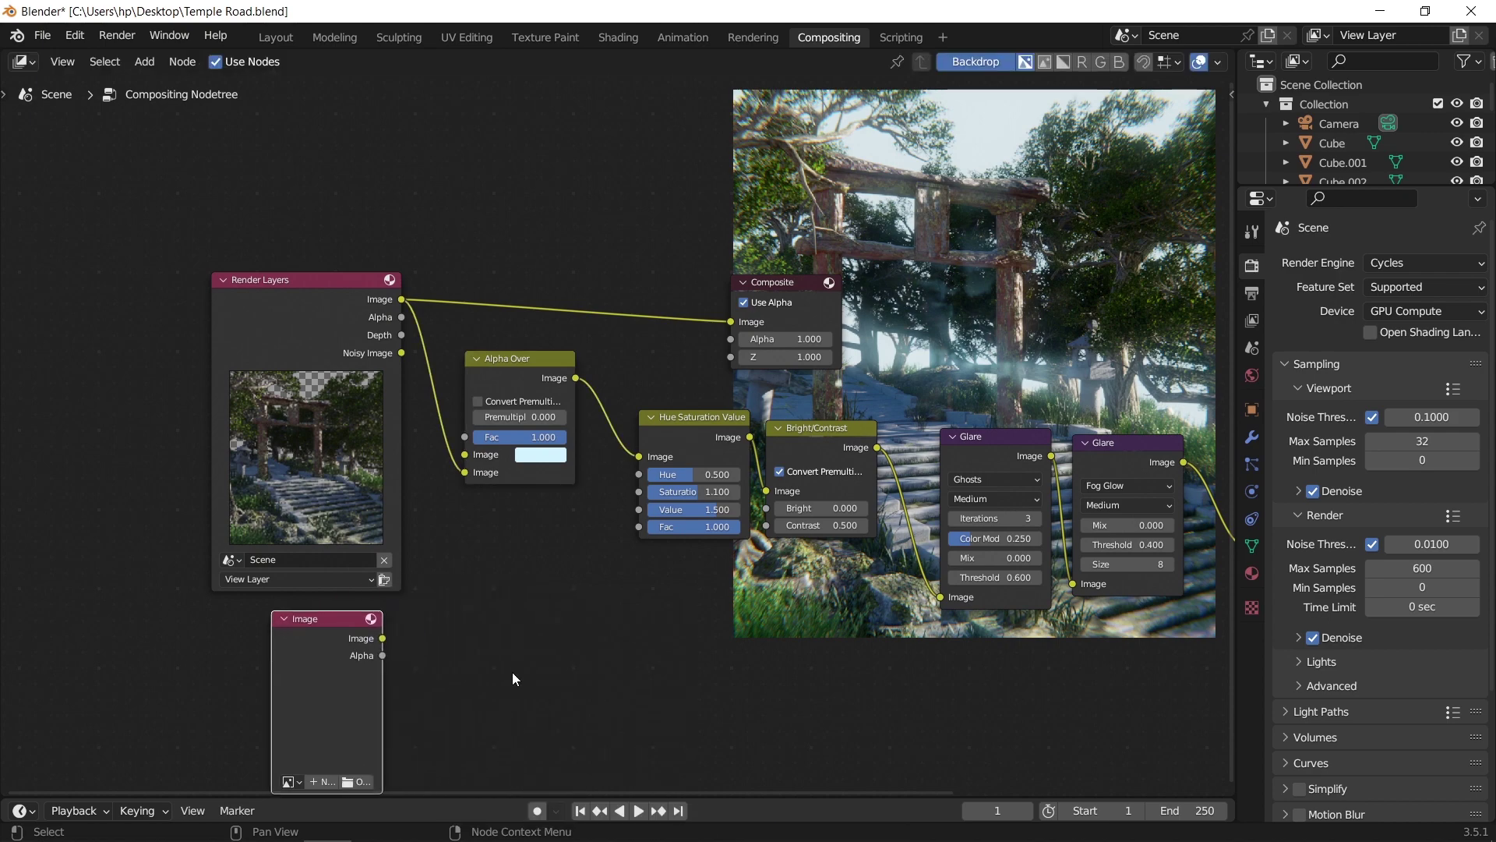
left_click(357, 719)
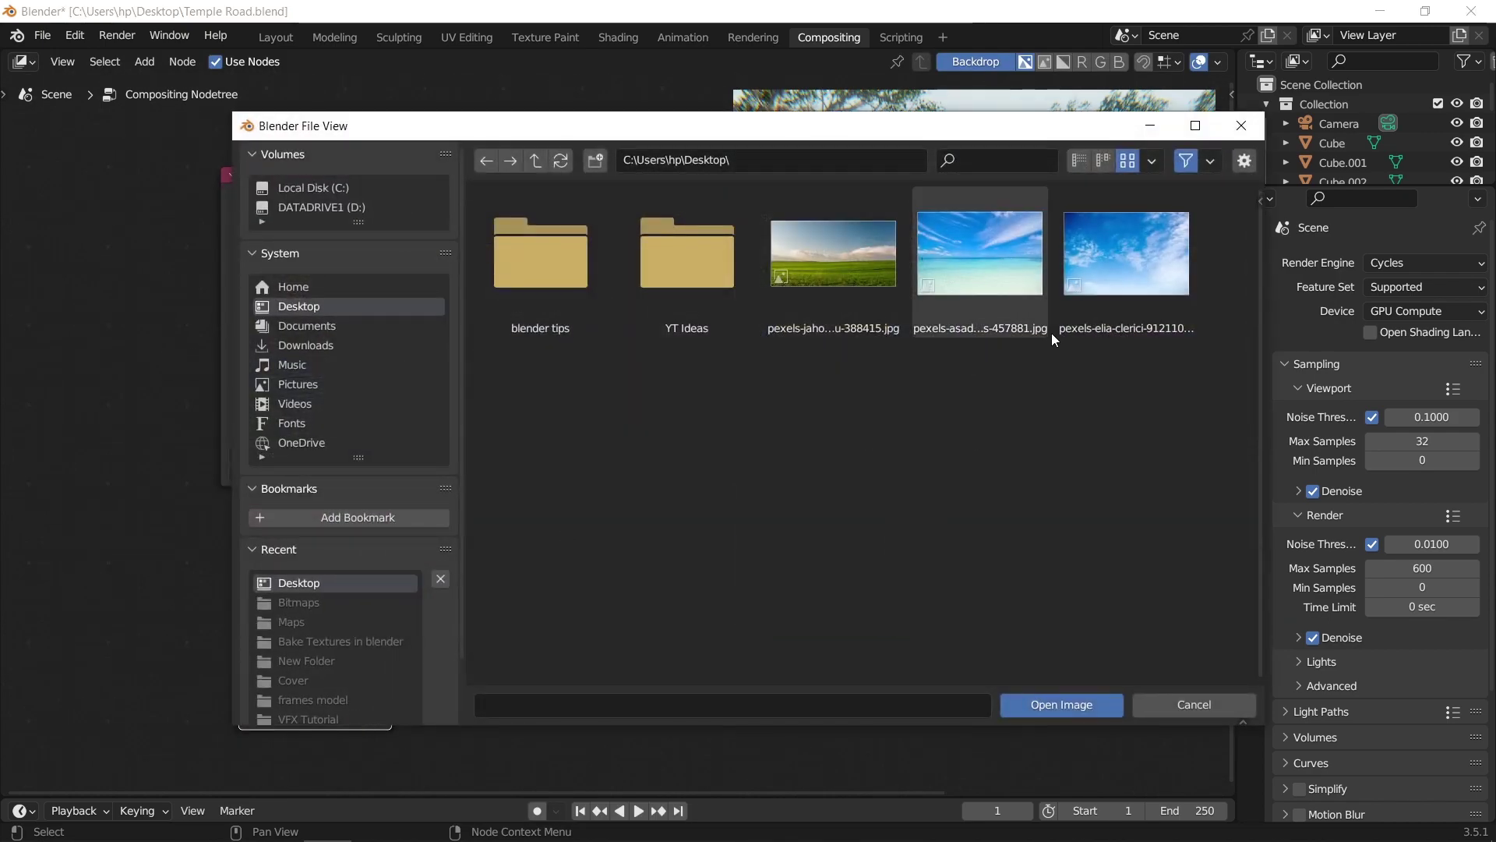
double_click(1118, 278)
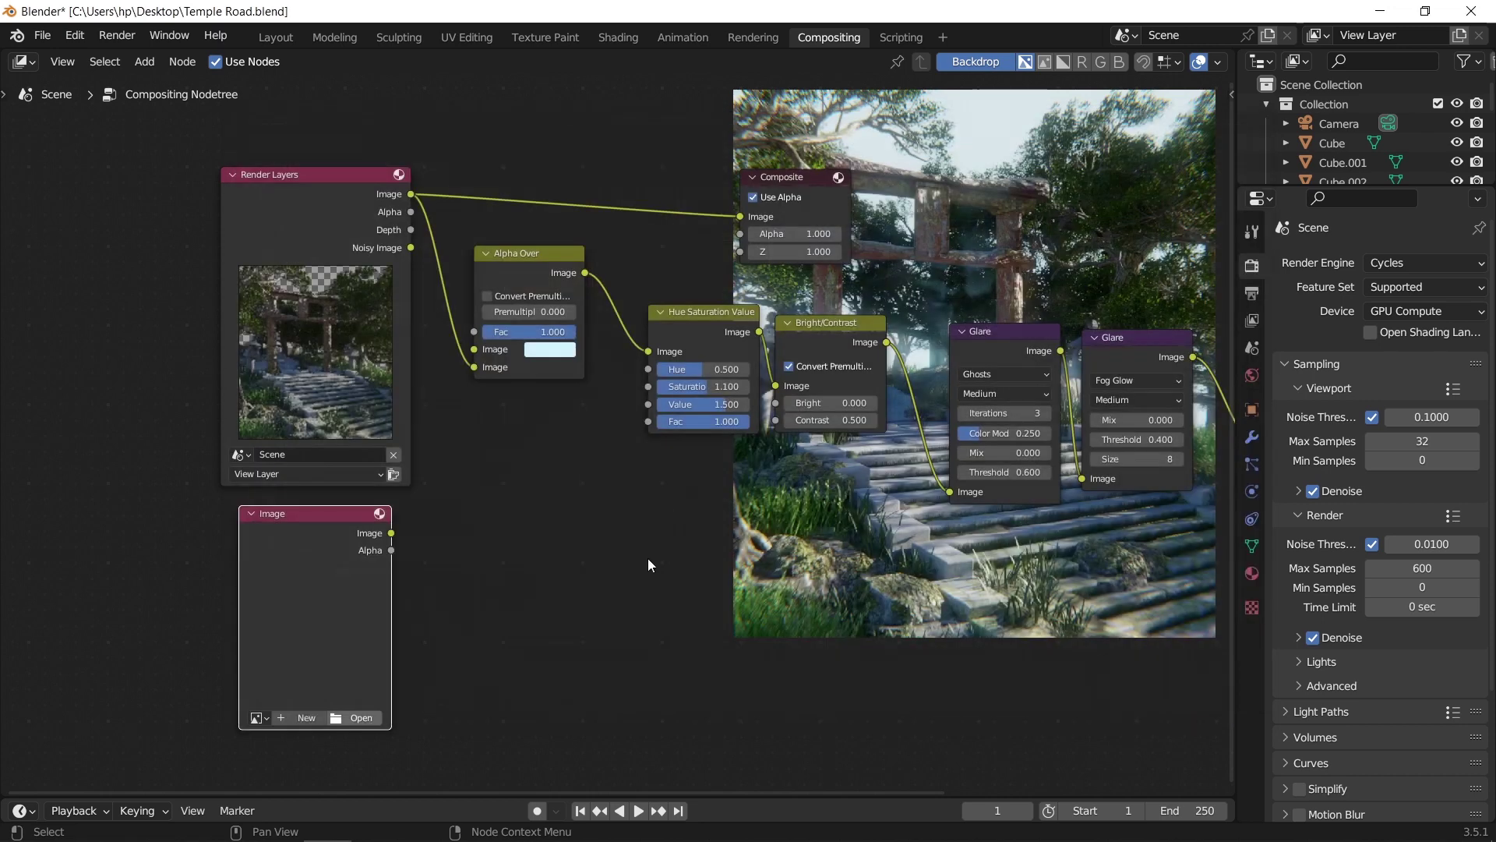
Link the sky image into Alpha Over as the background and preview the Viewer output.
middle_click_drag(417, 592, 423, 562)
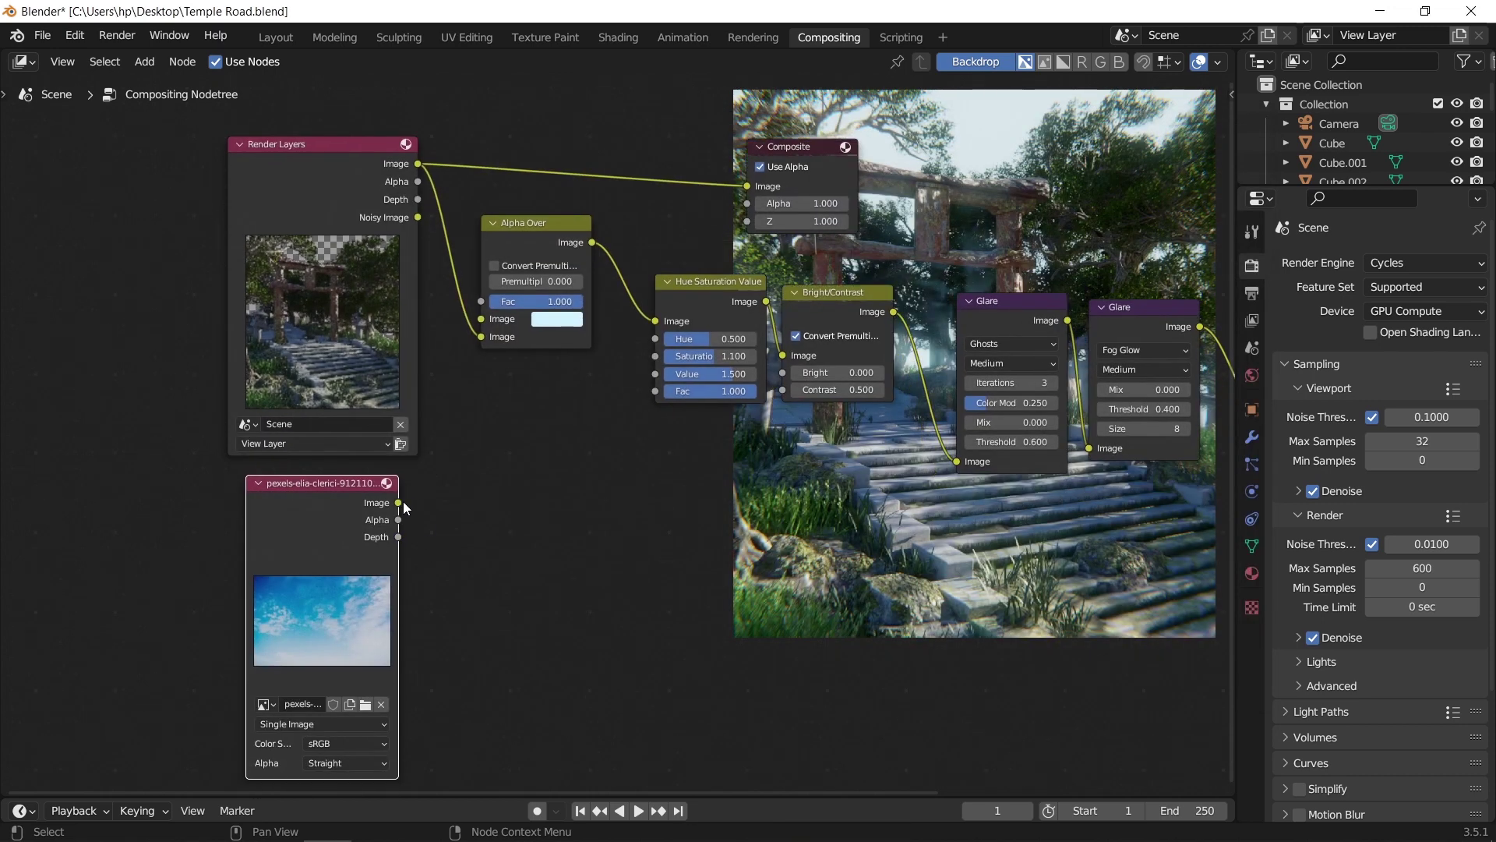
left_click_drag(398, 503, 482, 336)
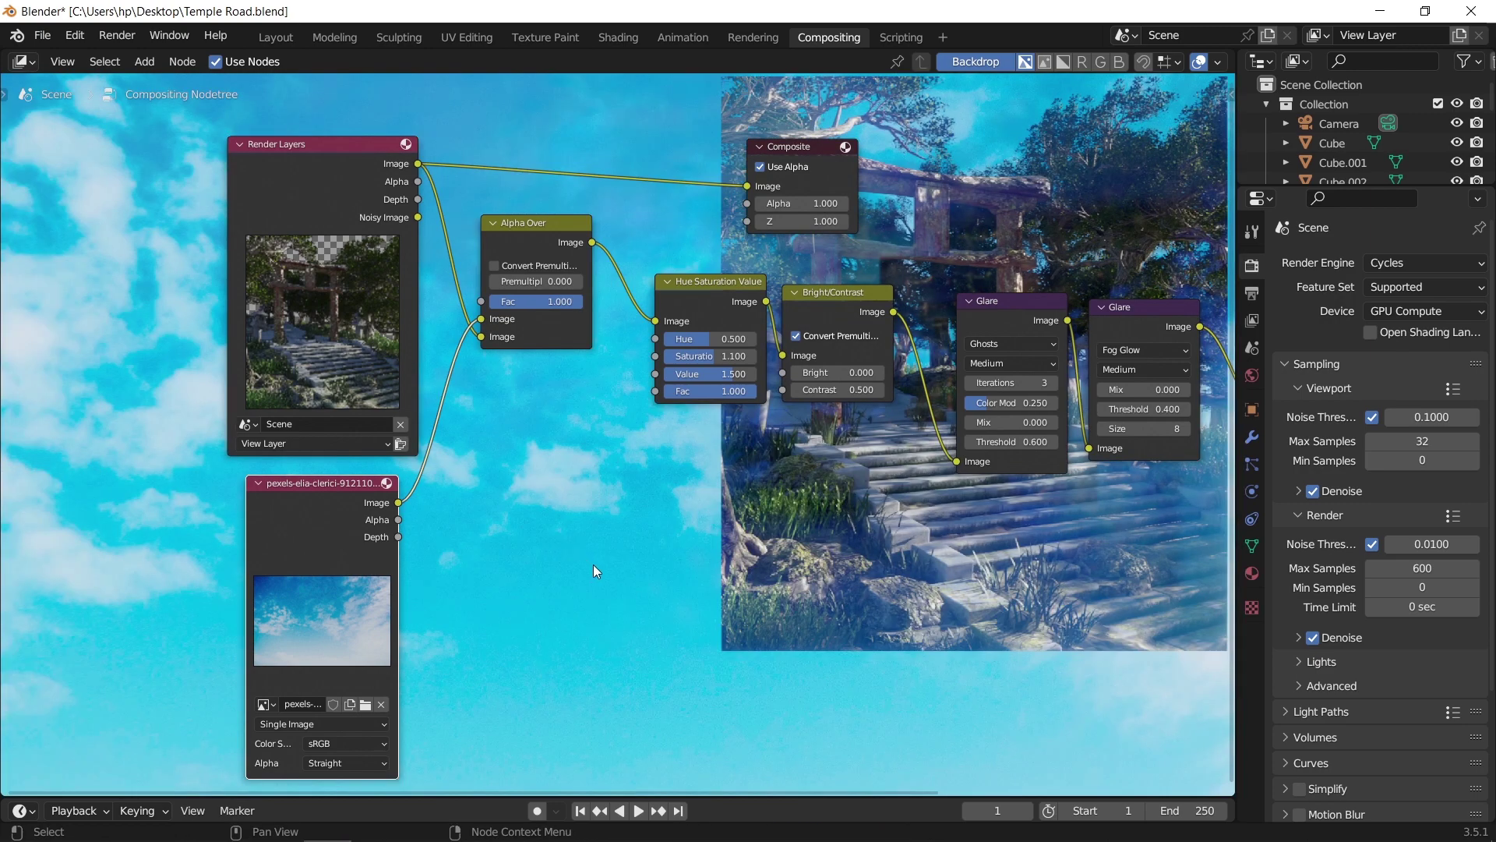
scroll(616, 583, "down", 1)
scroll(1032, 521, "right", 6, "ctrl")
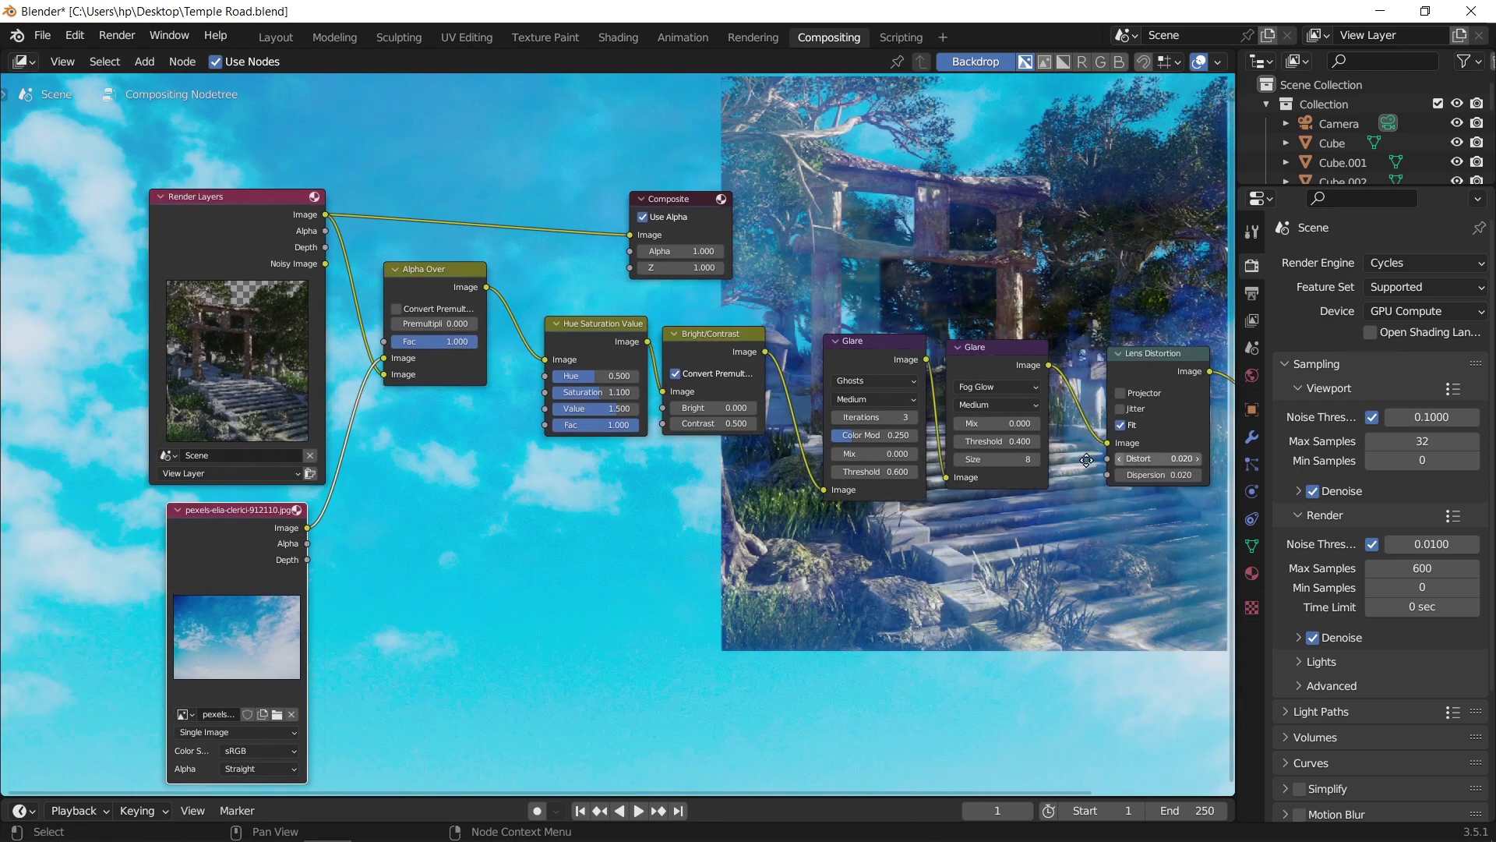
left_click(1147, 380, "alt")
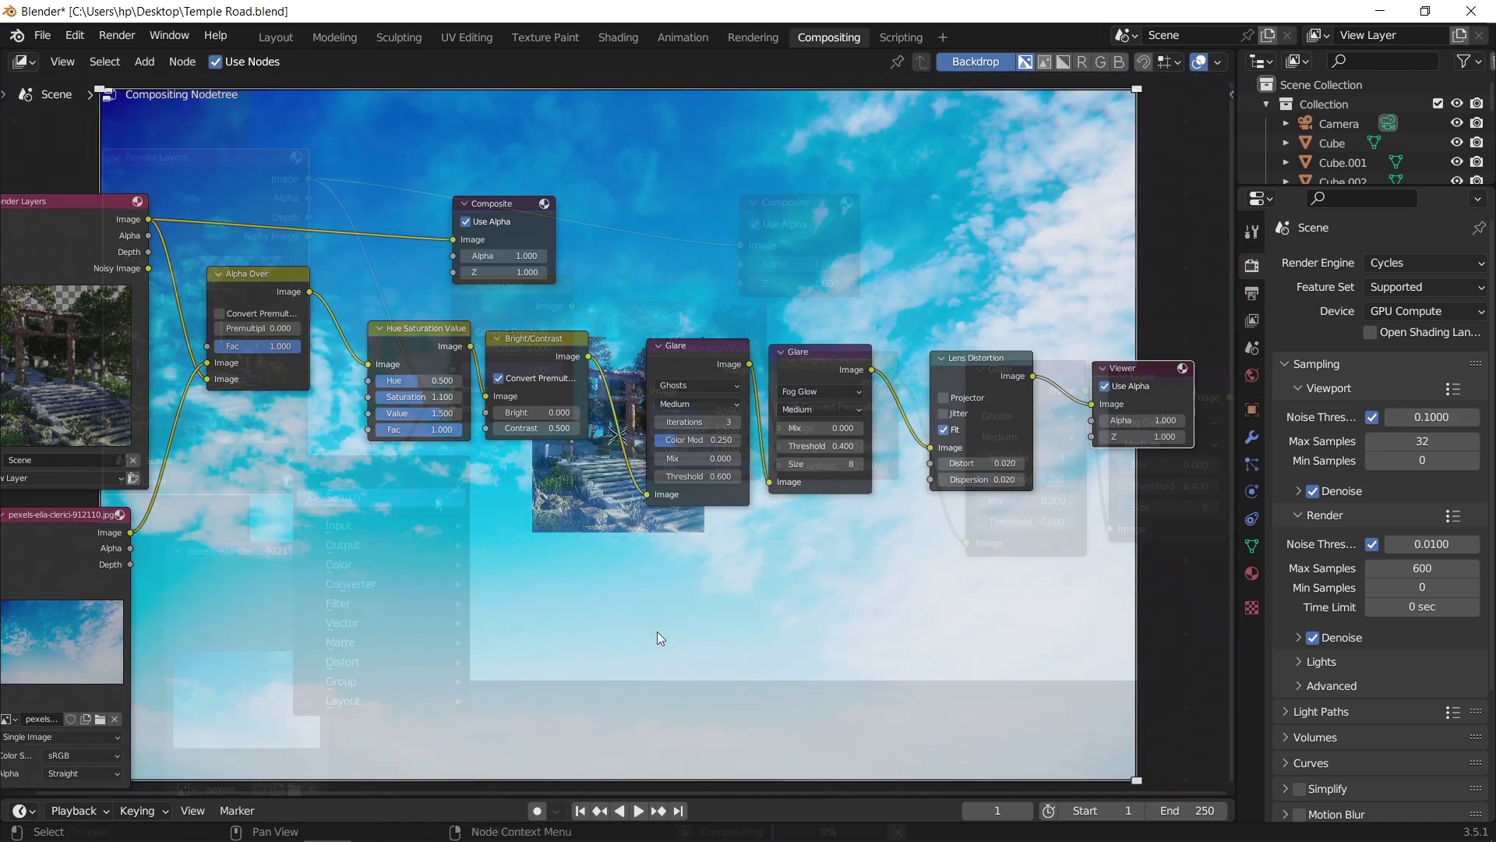
Add a Crop node on the link between the sky image and Alpha Over.
key("shift+a")
left_click(435, 497)
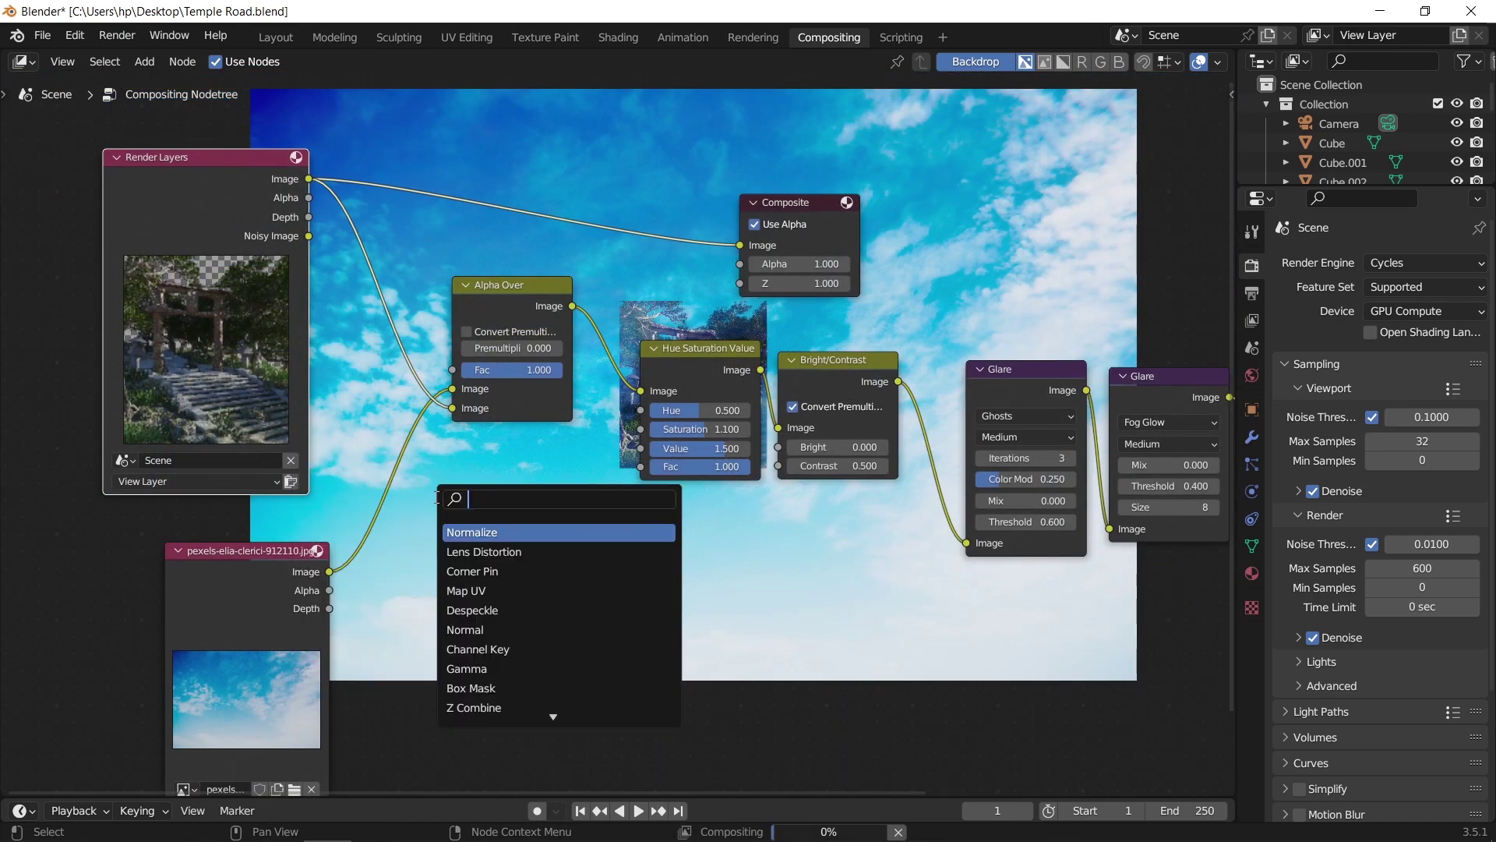
type("crop")
key("Return")
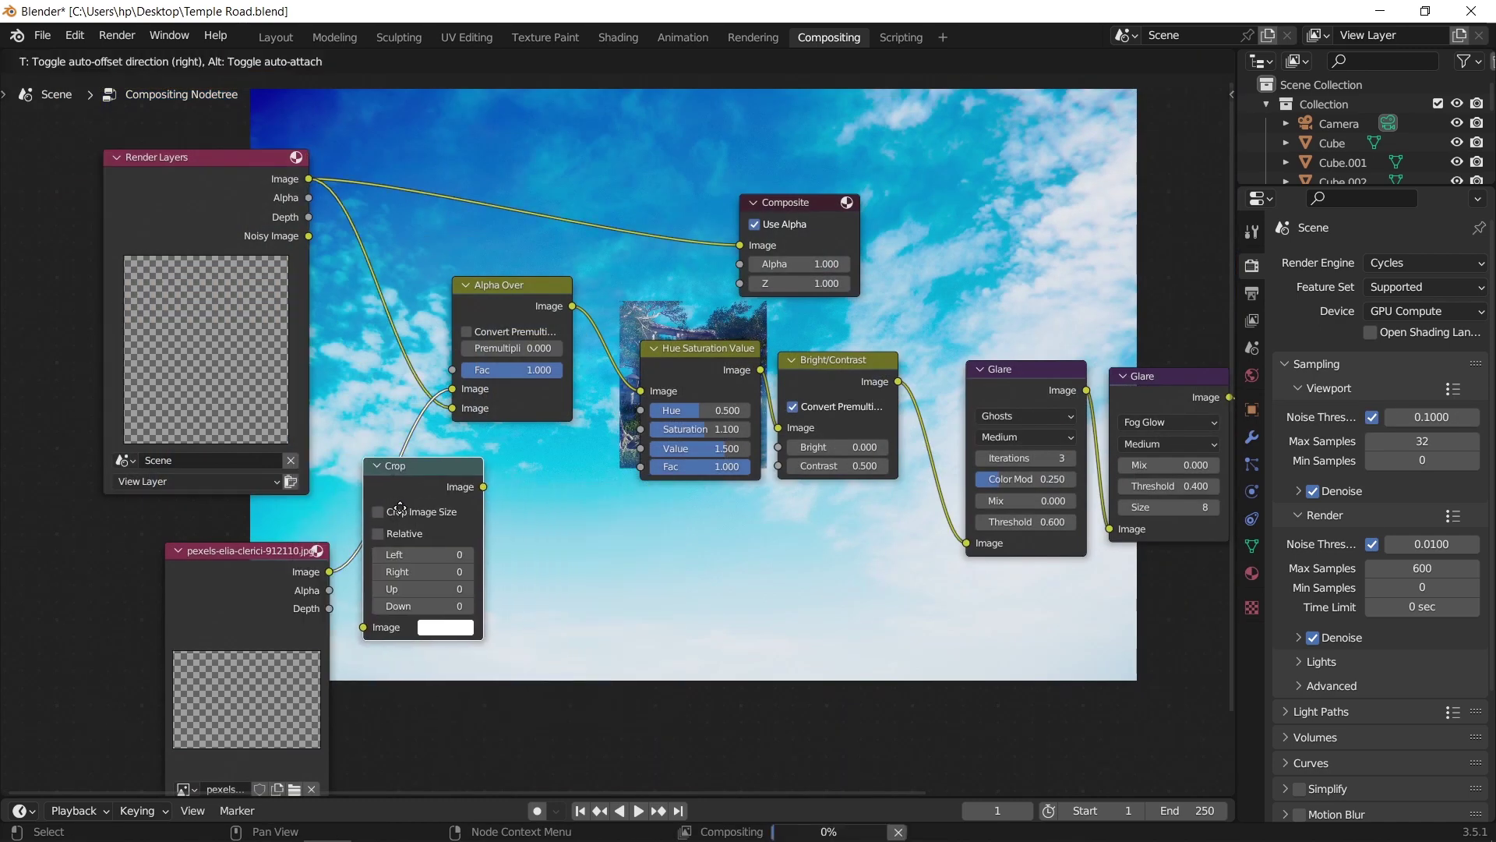
left_click(437, 508)
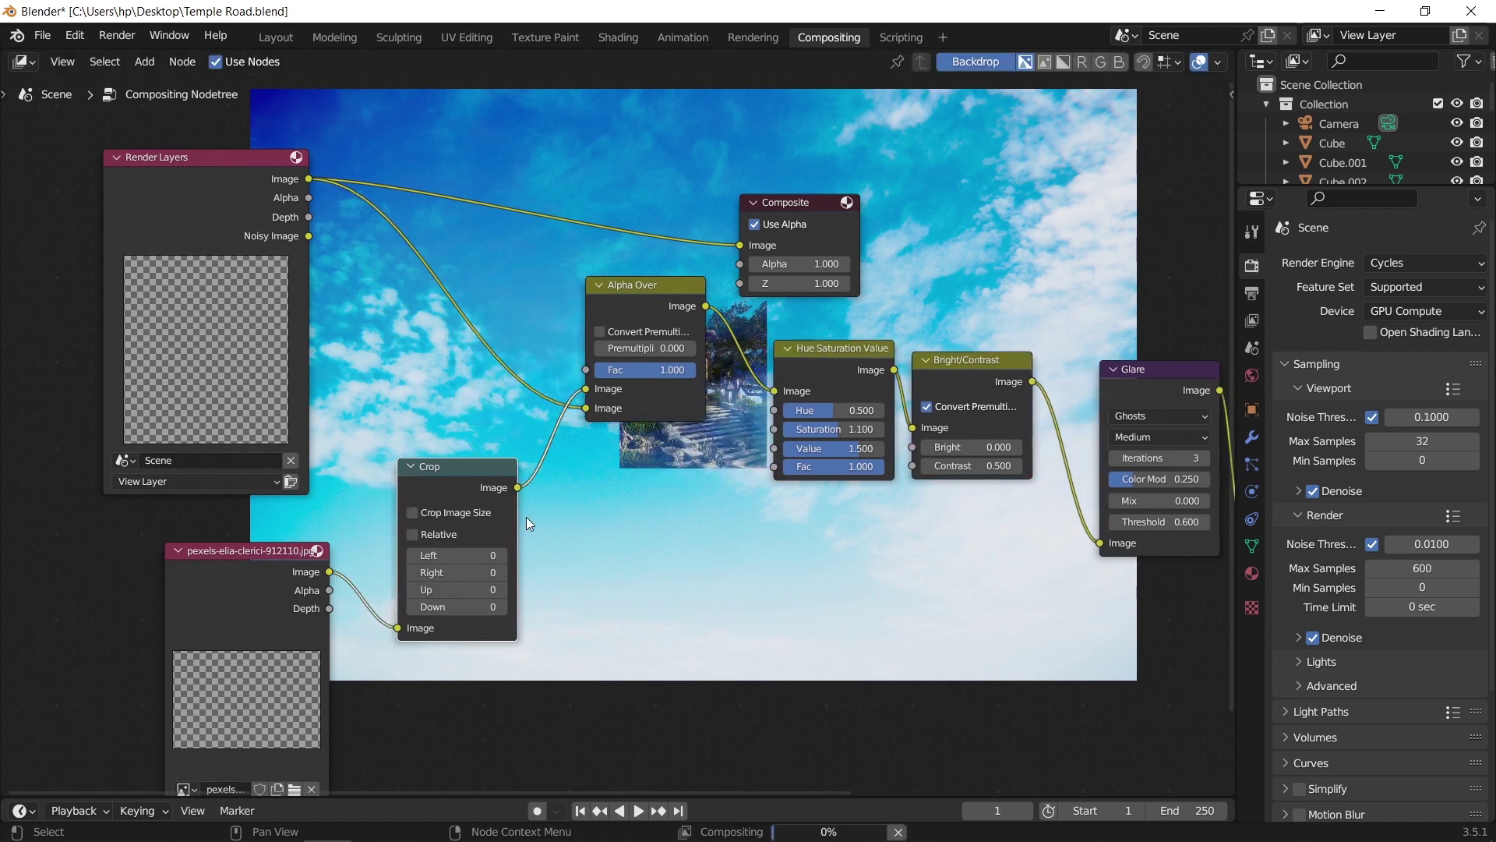
Set the Crop node to Left 951 and Up 1080 with Crop Image Size enabled.
left_click(1251, 293)
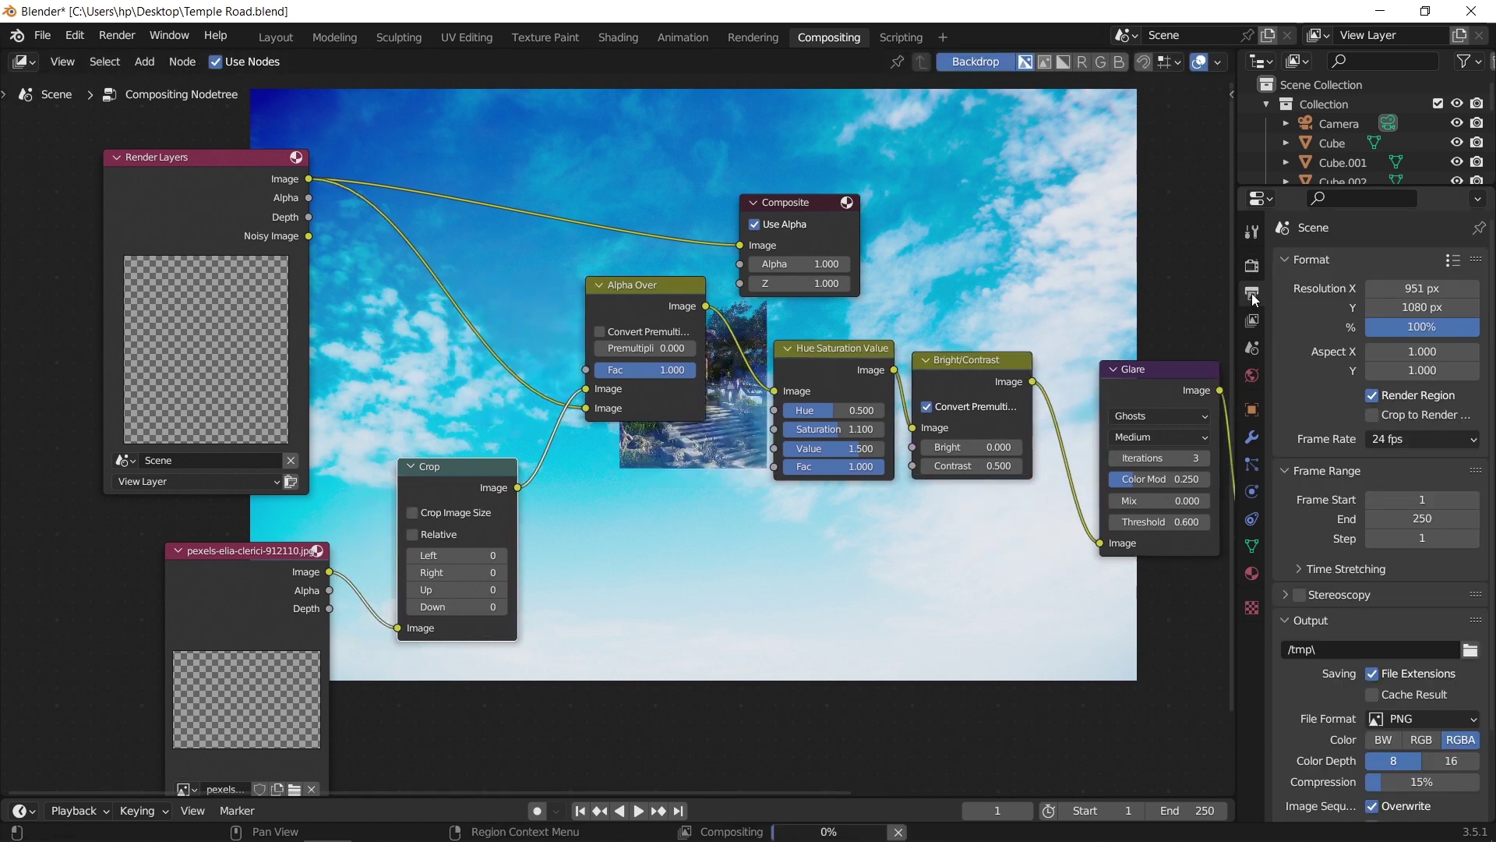
left_click(456, 554)
type("951")
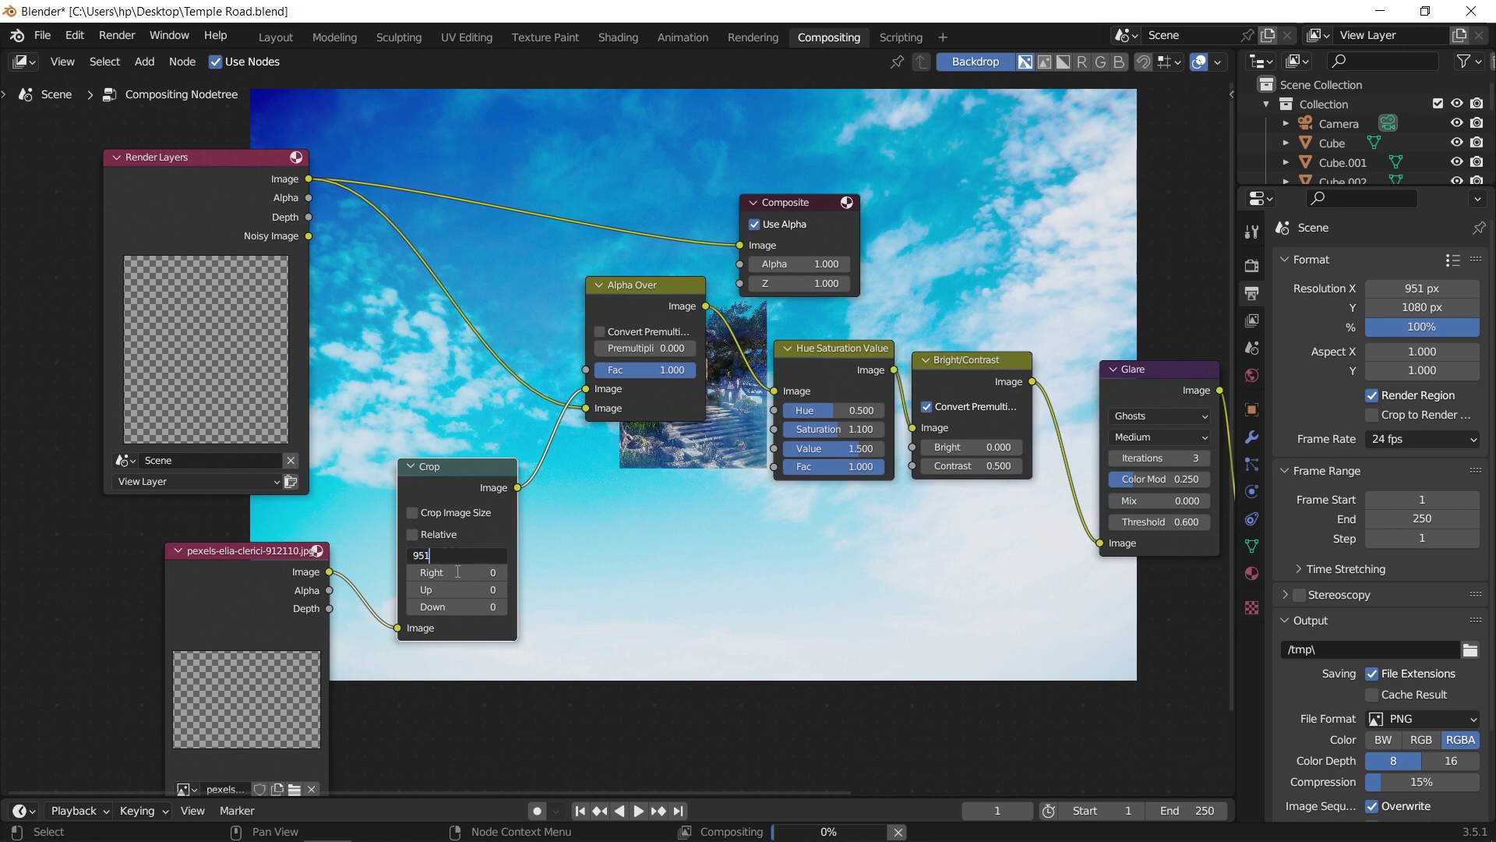
key("Return")
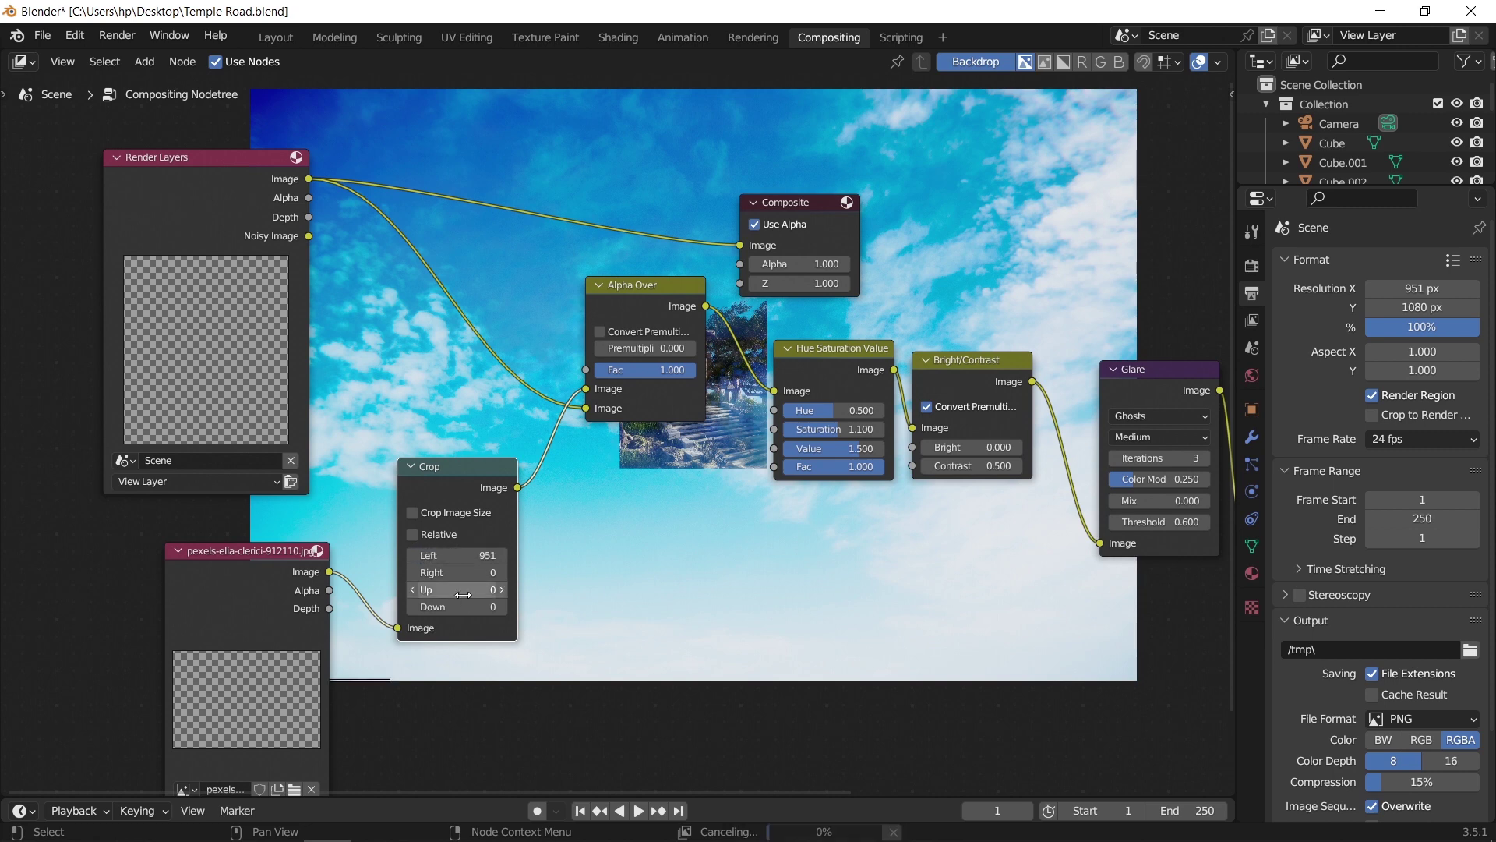
left_click(463, 595)
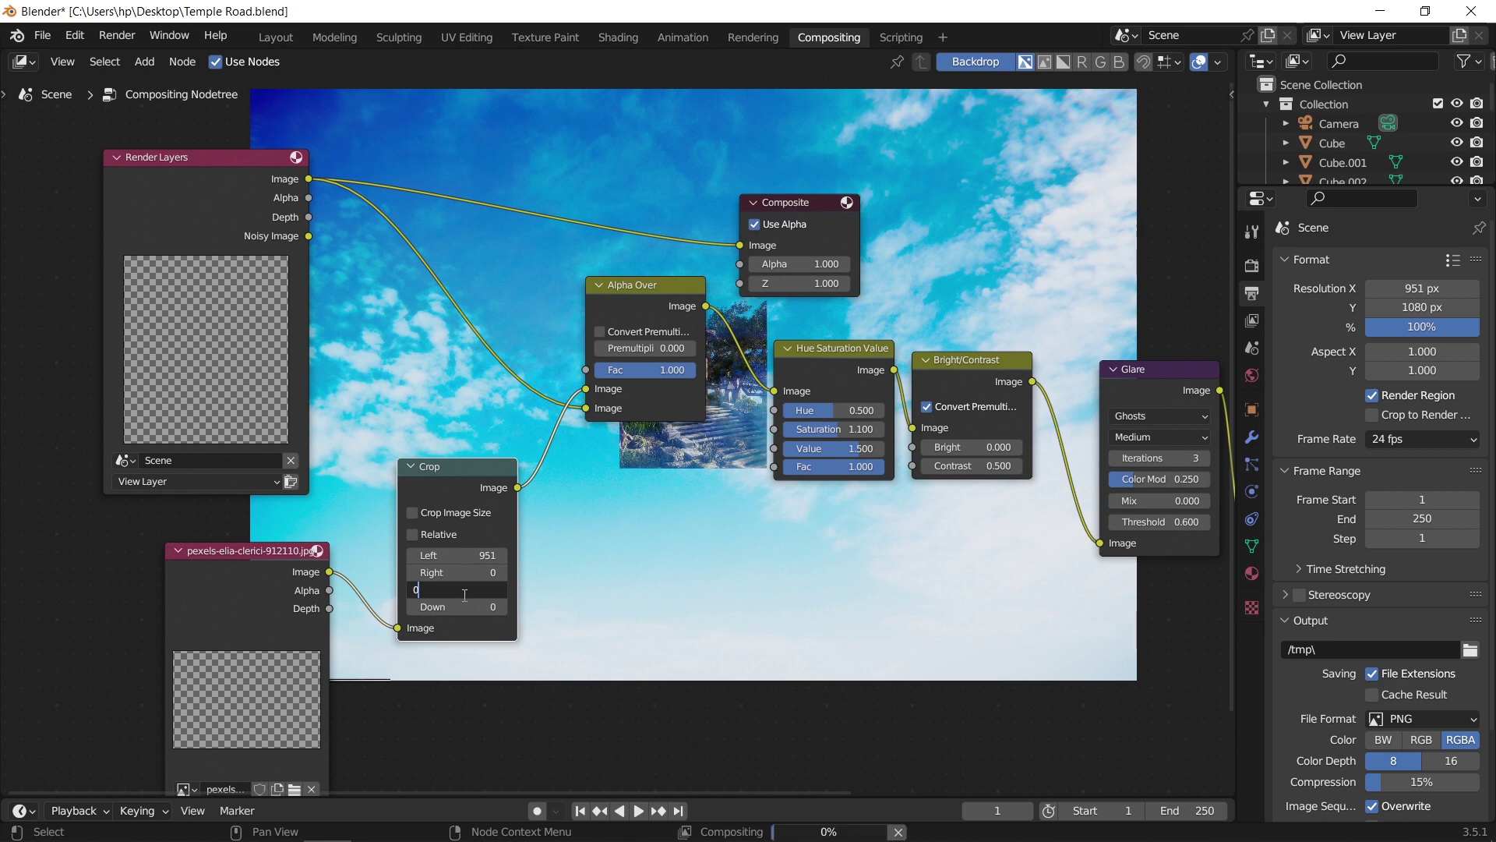
type("1080")
key("Return")
left_click(457, 511)
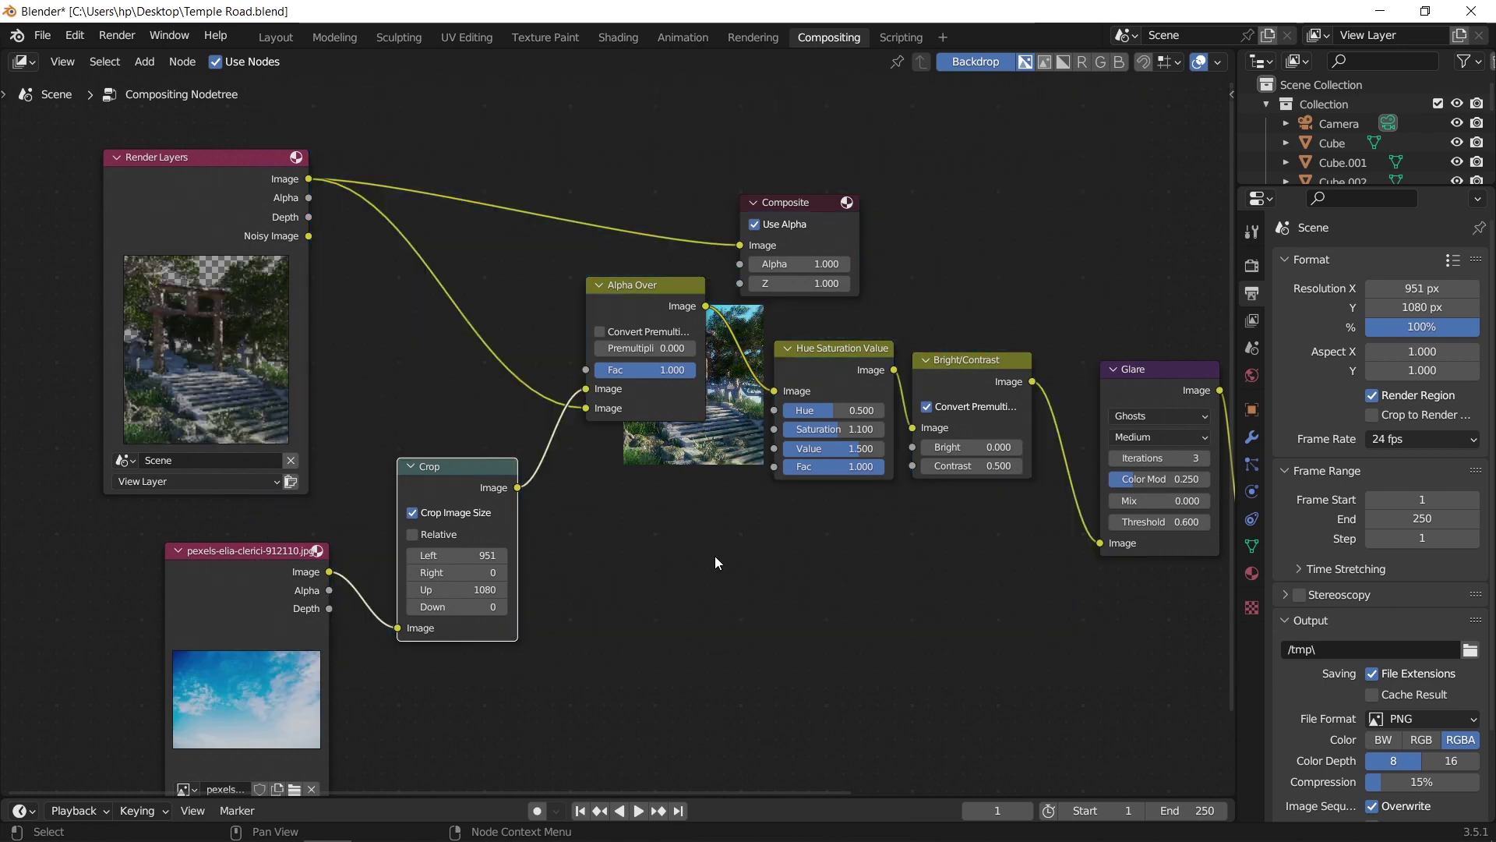
scroll(714, 555, "right", 5, "ctrl")
Enlarge the render backdrop behind the nodes and shift it to the right.
left_click(1146, 506, "ctrl+shift")
scroll(1099, 502, "right", 5, "ctrl")
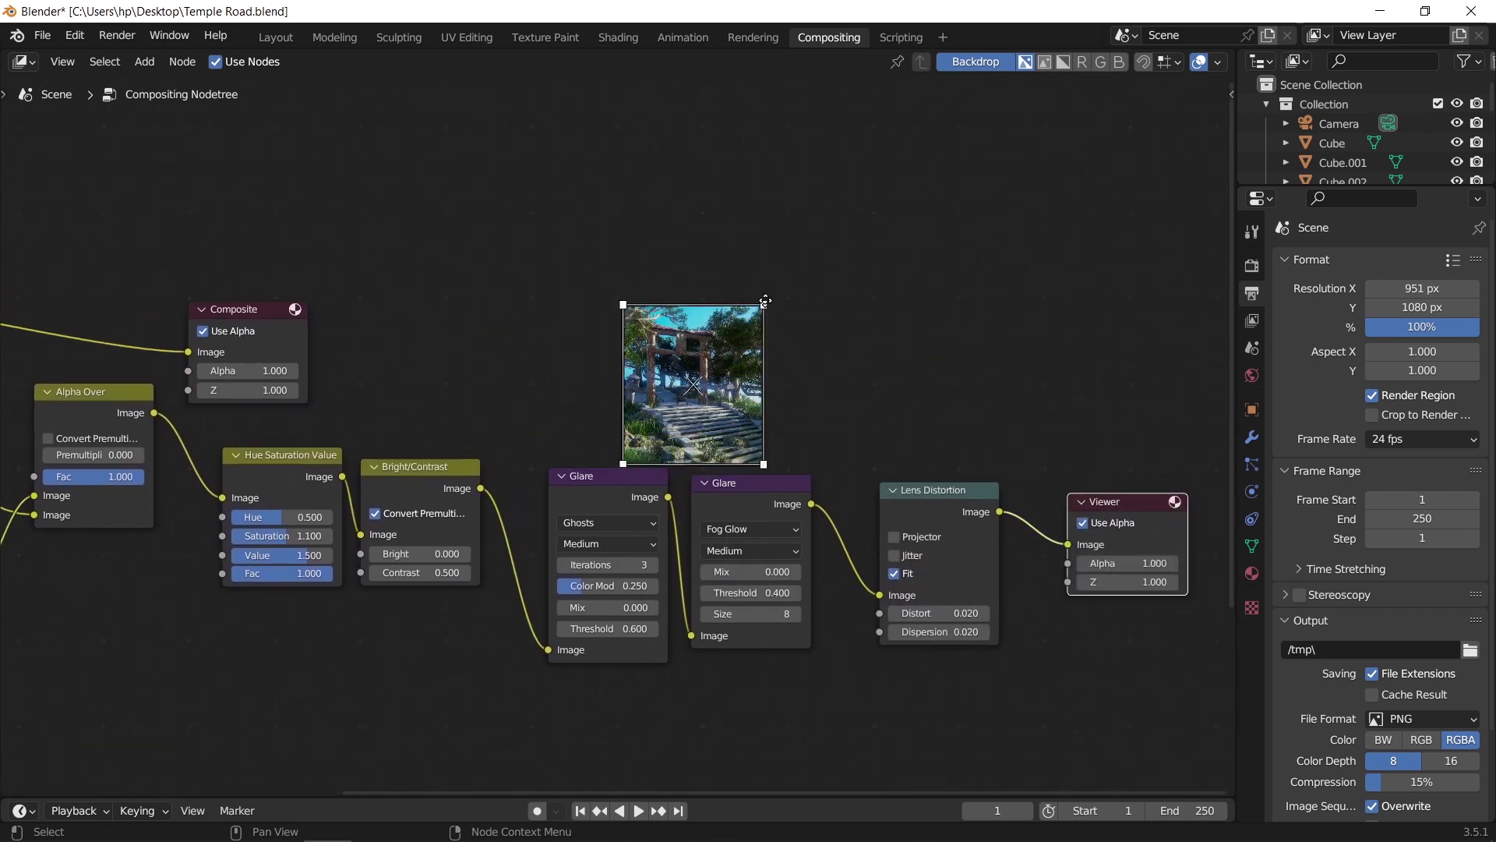
scroll(743, 276, "right", 5, "ctrl")
scroll(743, 276, "left", 5, "ctrl")
left_click_drag(622, 465, 592, 499)
scroll(592, 500, "up", 2)
scroll(592, 500, "down", 1)
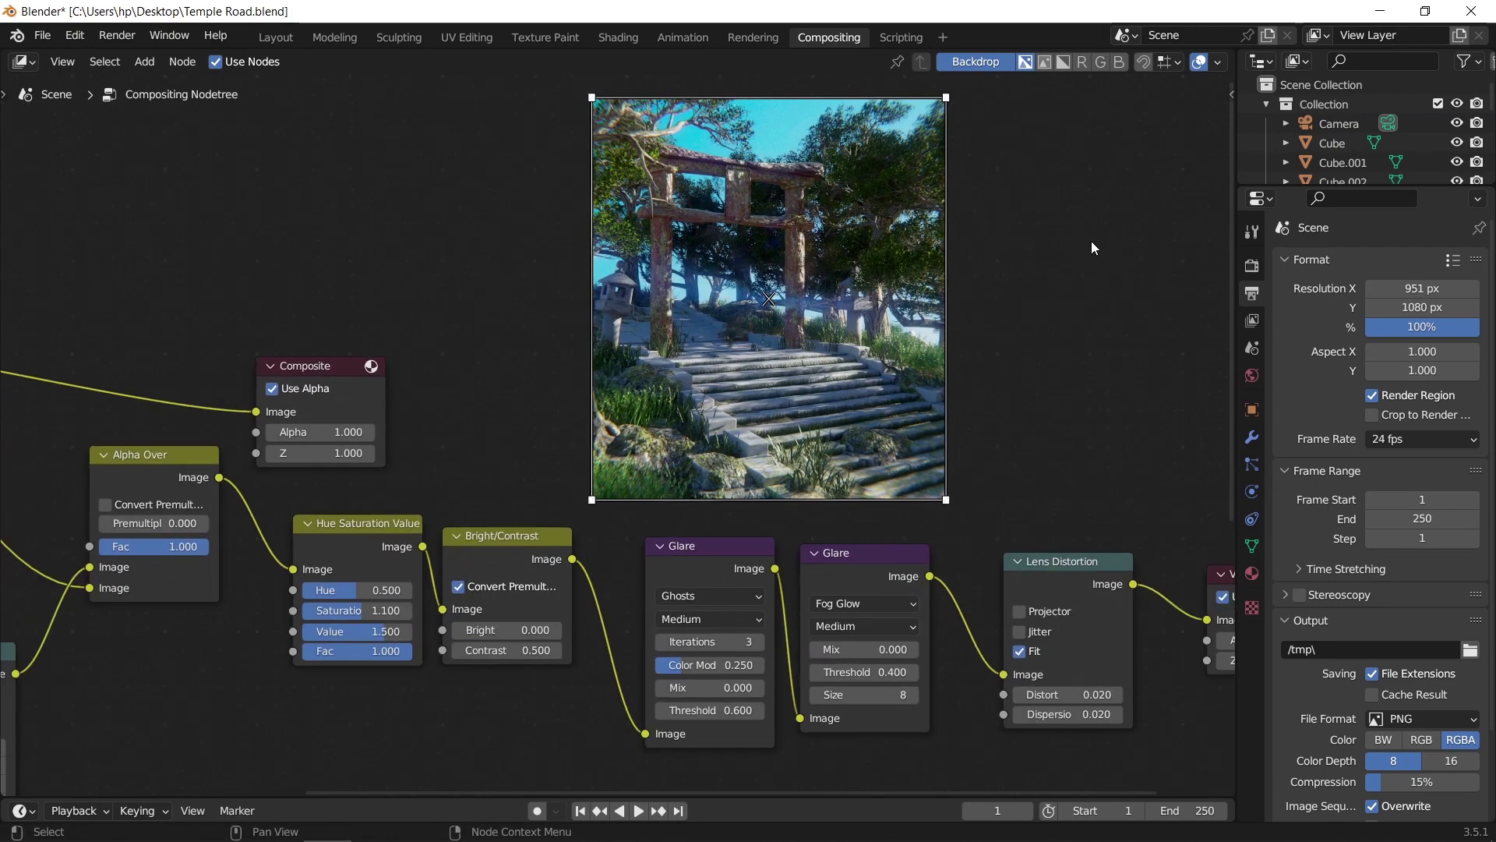
key("n")
left_click_drag(1153, 159, 1200, 159)
key("n")
scroll(584, 328, "up", 1)
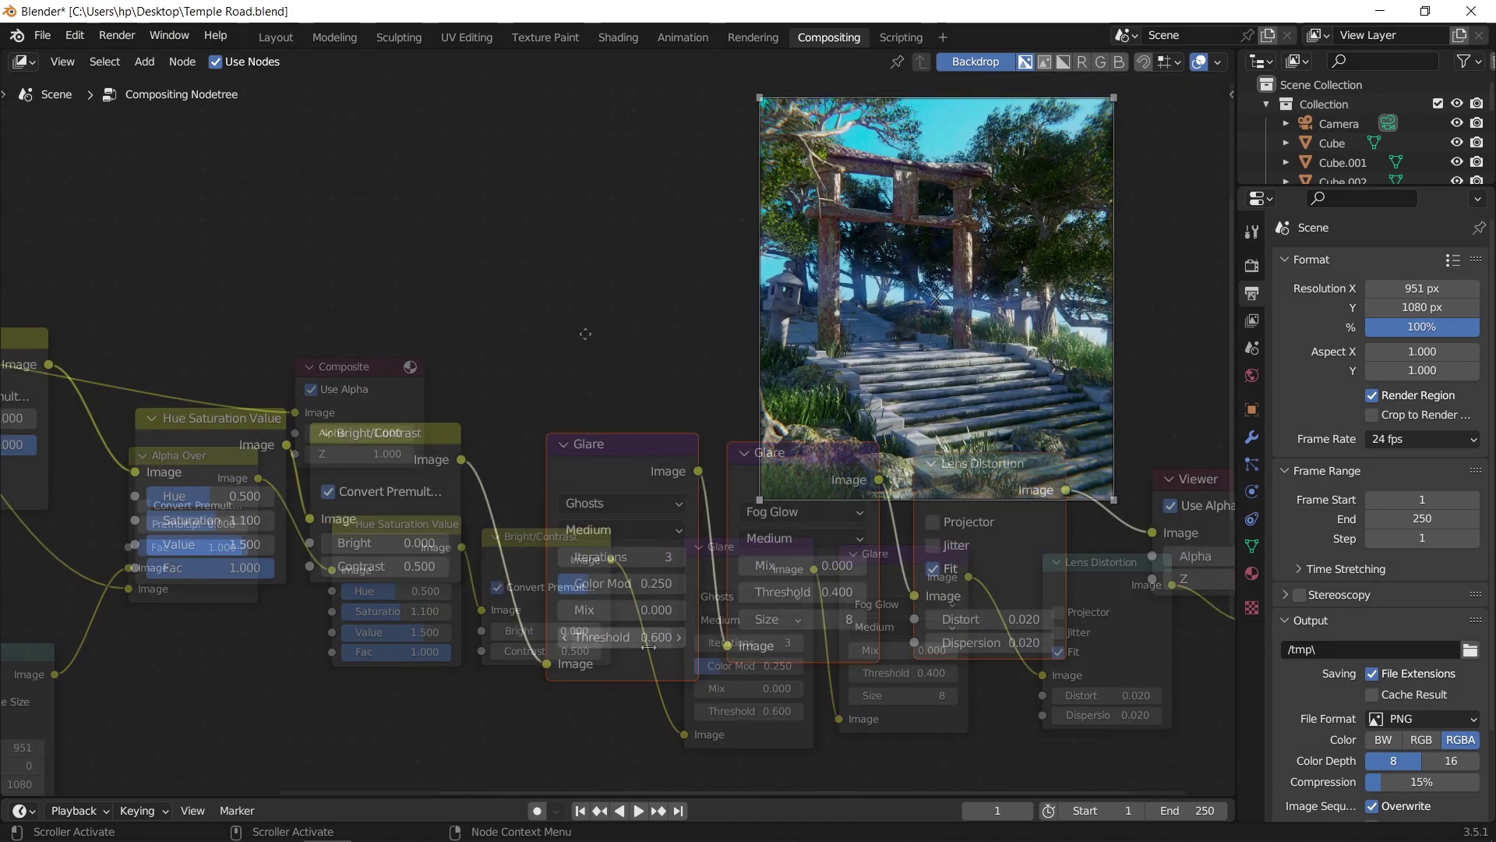
Set the Ghosts glare threshold to 0.8 and the Fog Glow threshold to 0.5.
double_click(648, 638)
type("0.8")
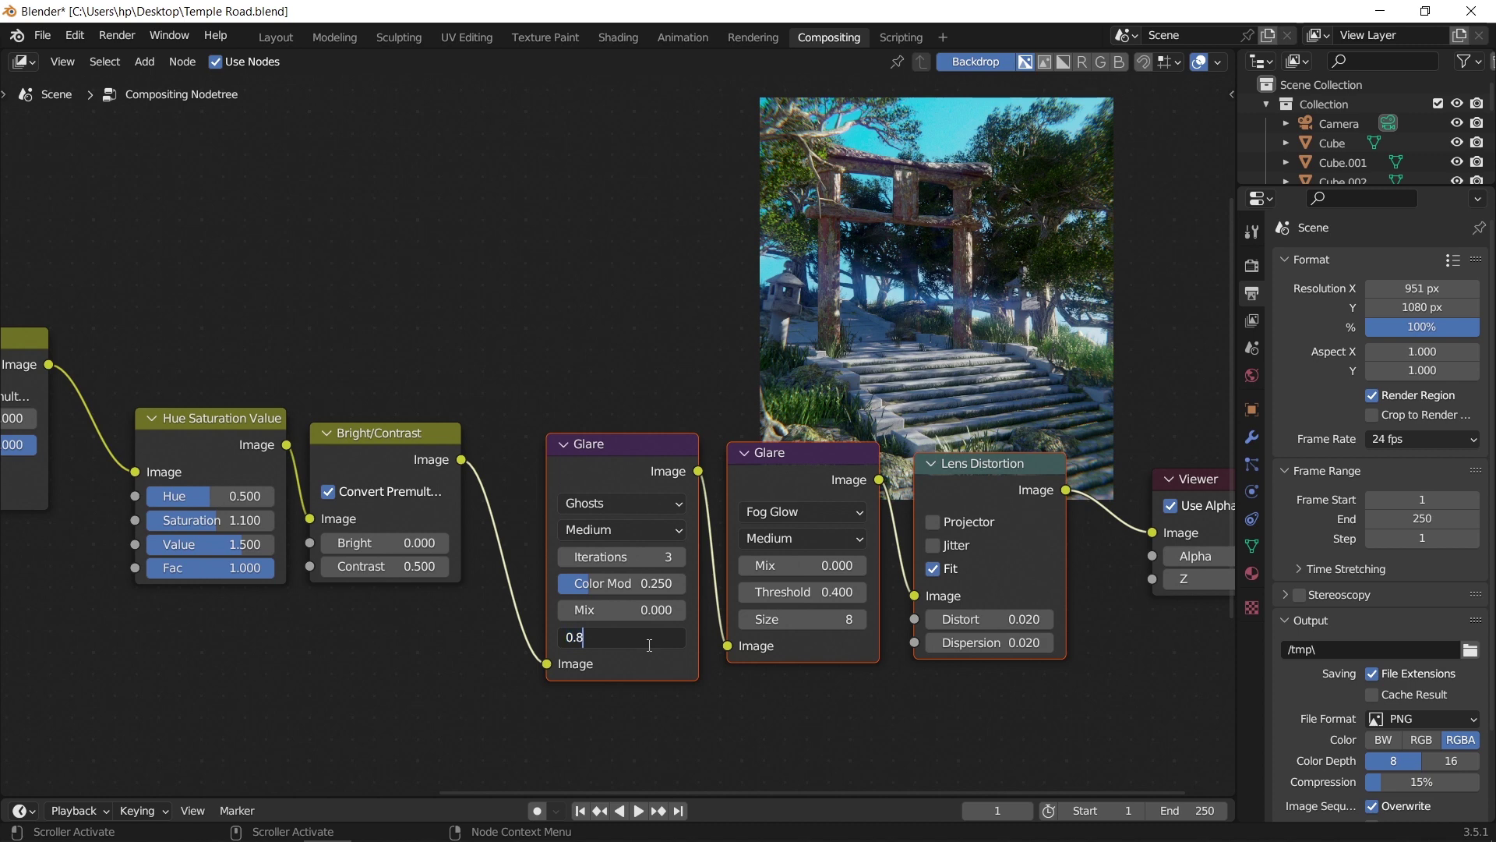
key("Return")
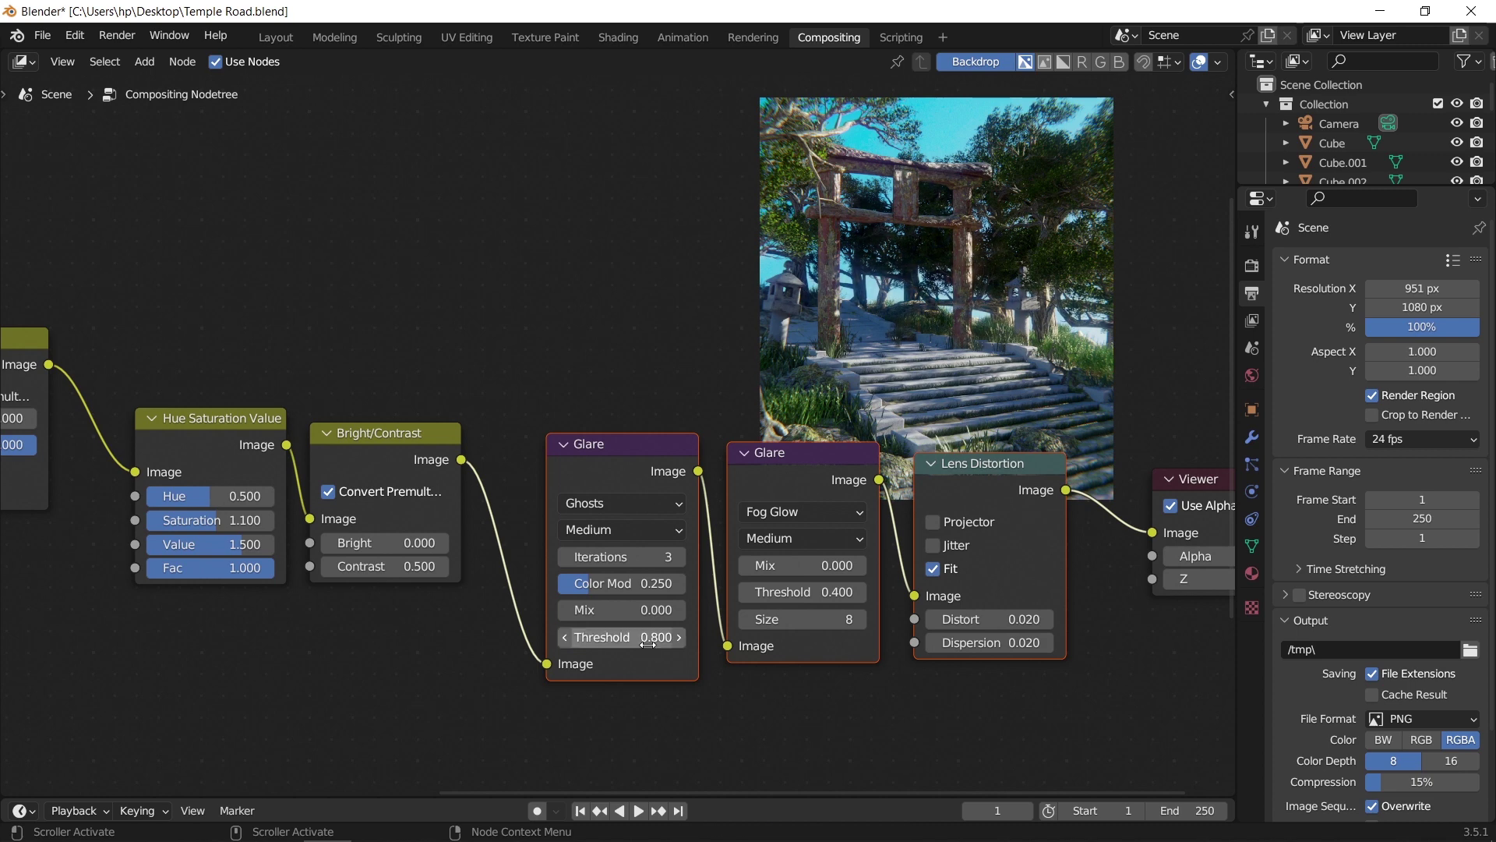
double_click(805, 594)
type("0.5")
key("Return")
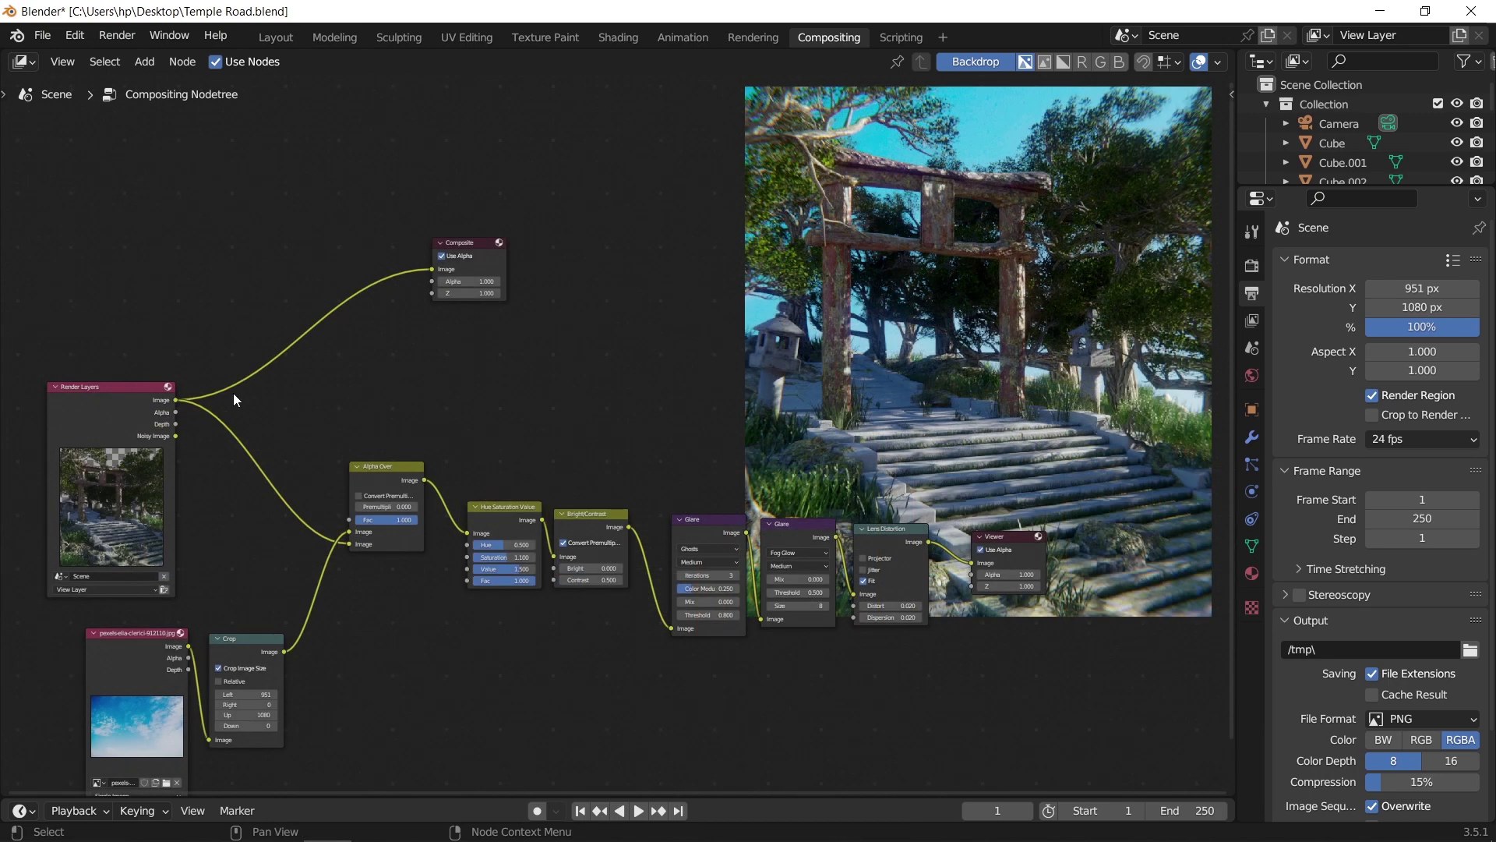
Enable the Mist pass in View Layer properties, then switch to the Layout workspace.
left_click(1251, 319)
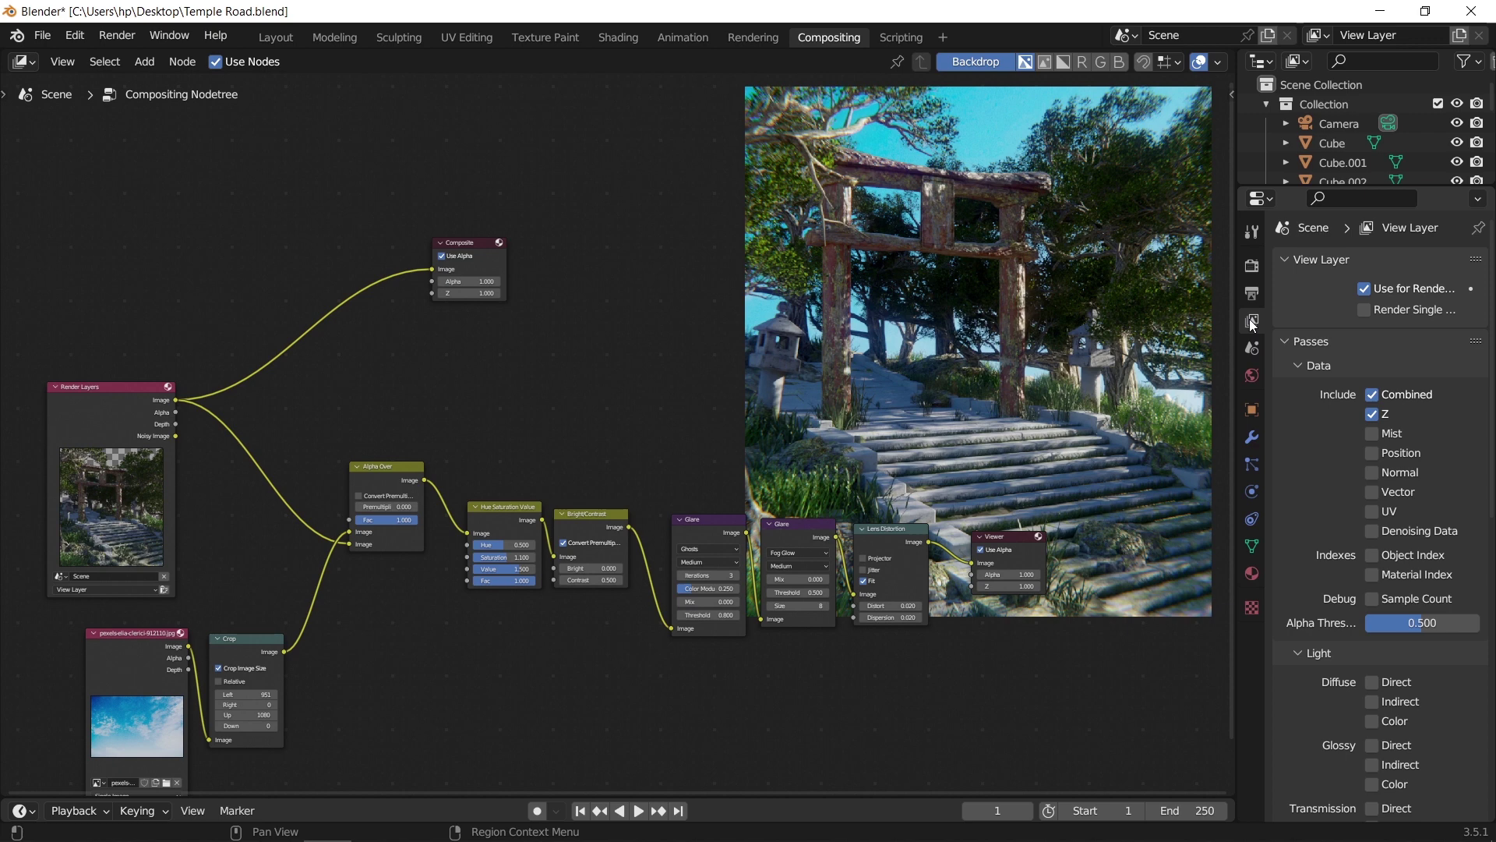
left_click(1396, 435)
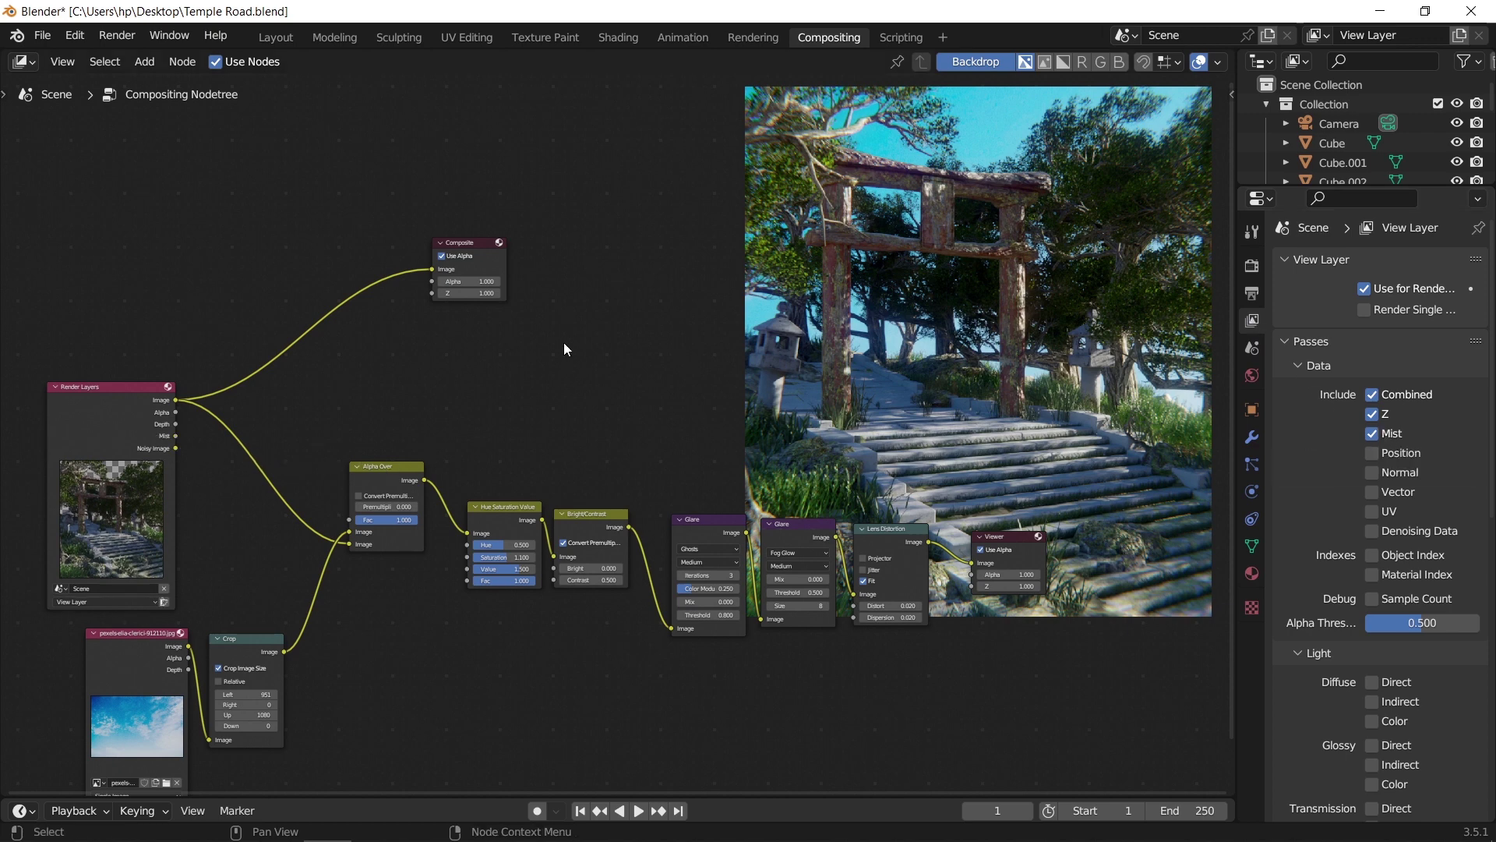
left_click(276, 39)
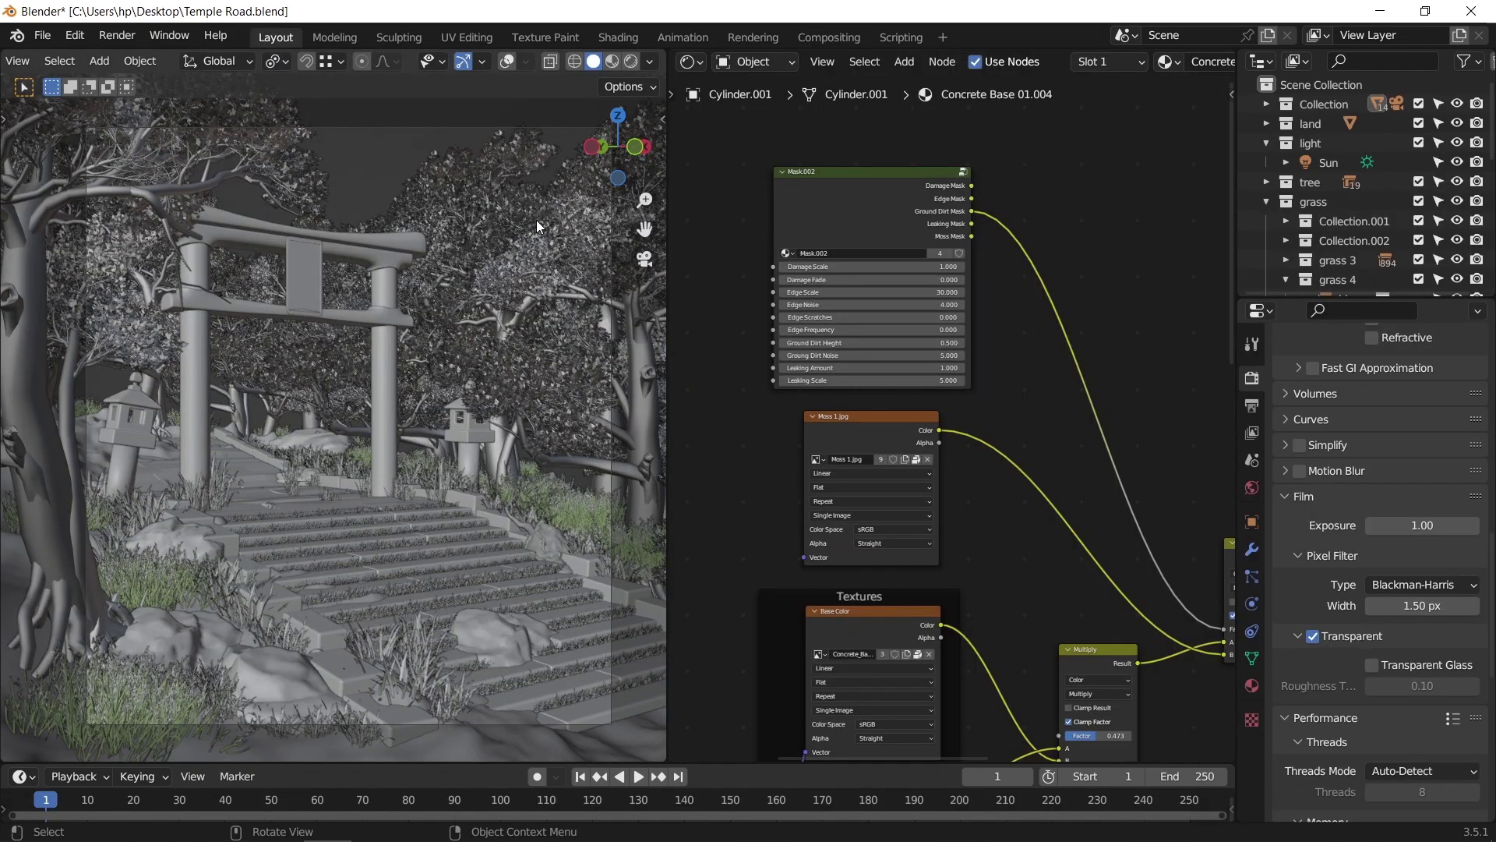
Preview the Mist pass in the viewport using rendered shading.
left_click(631, 62)
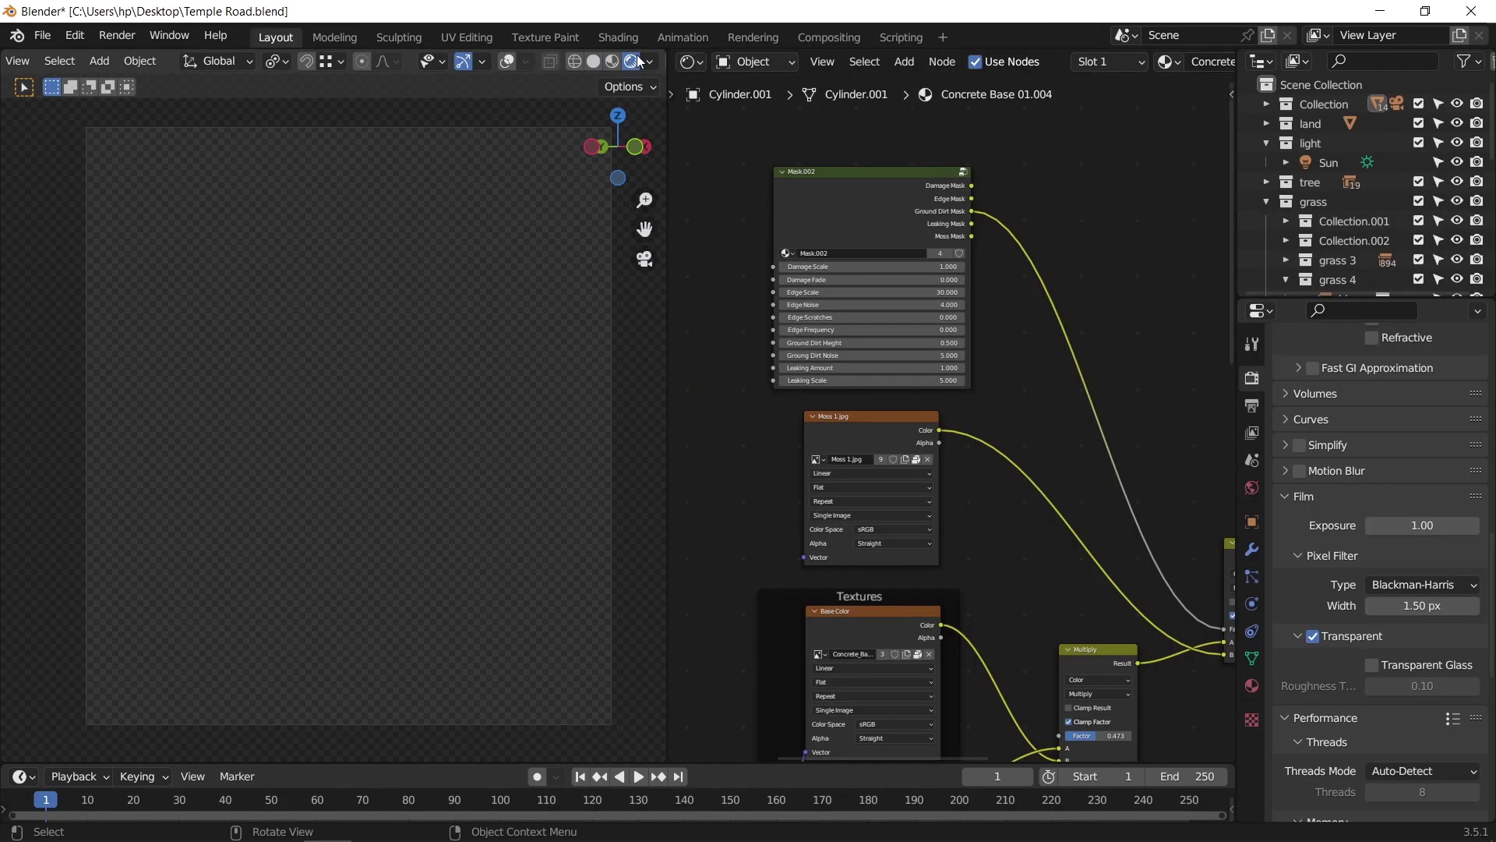
left_click(649, 61)
left_click(604, 228)
left_click(1017, 347)
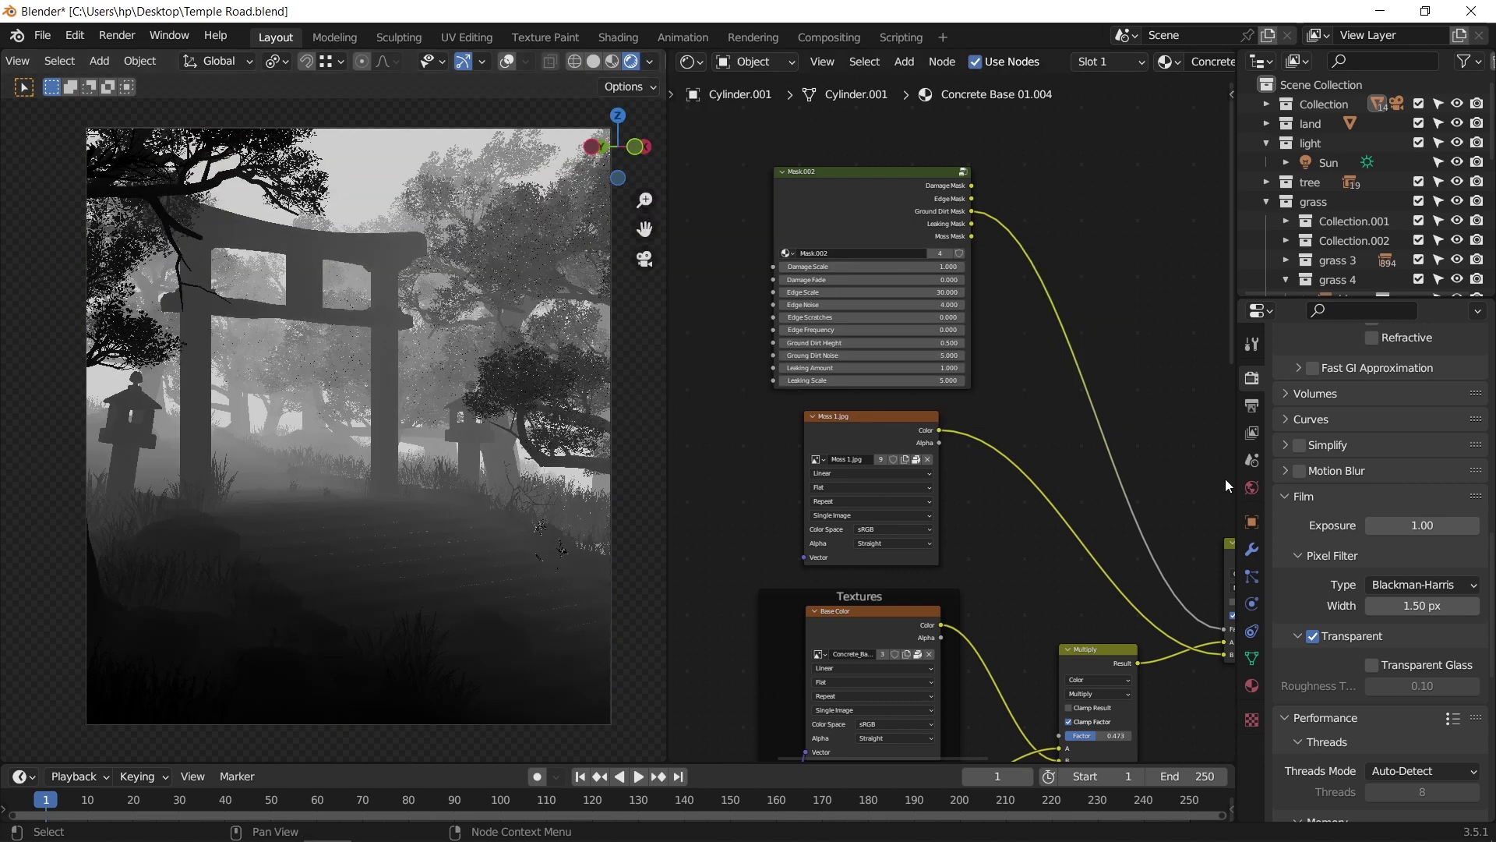
Set the World's Mist Pass start distance to 10 m.
left_click(1251, 487)
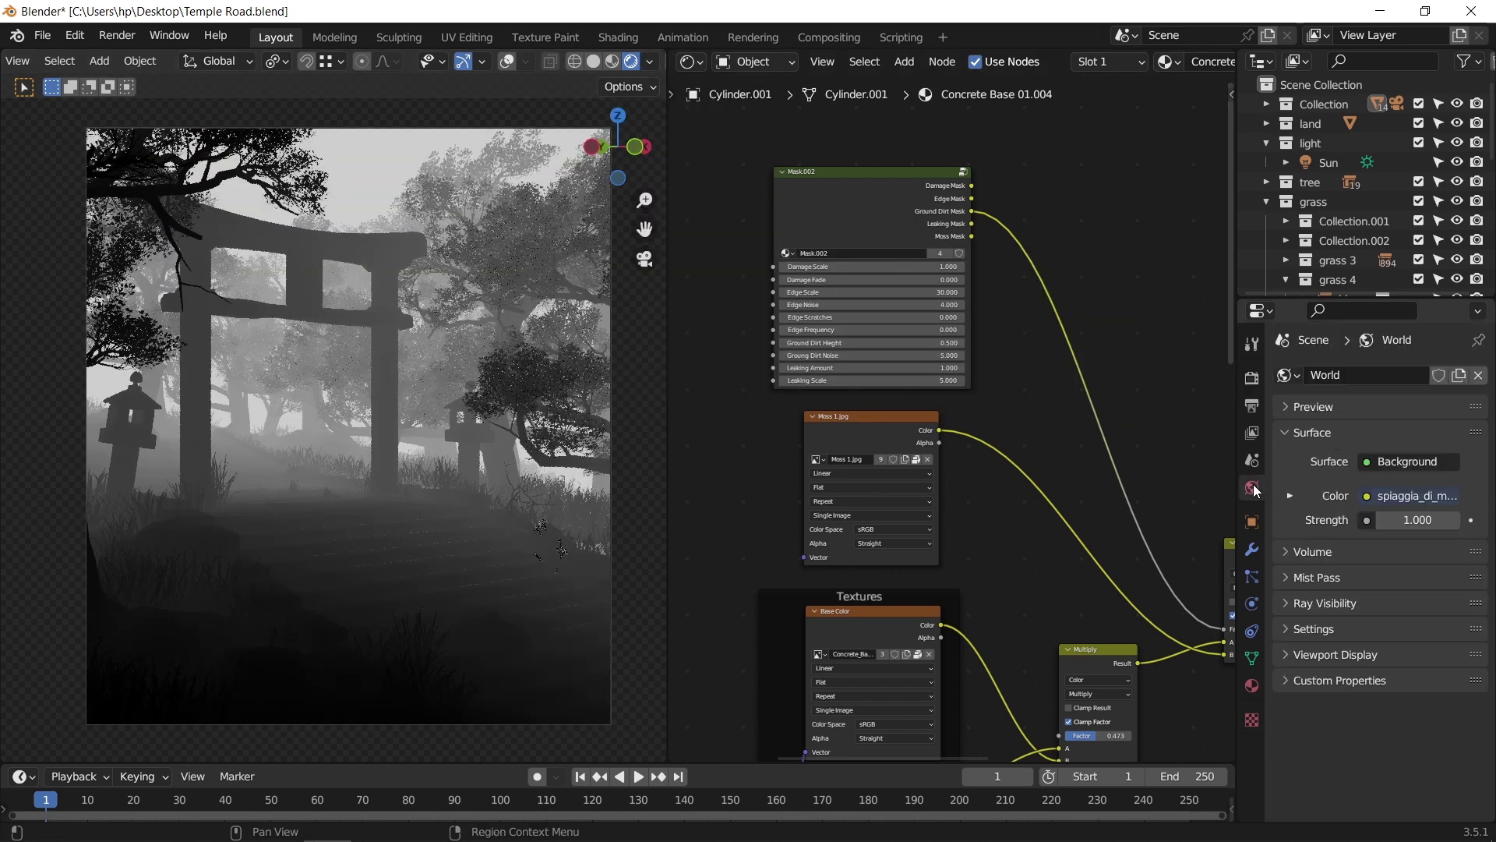
left_click(1306, 577)
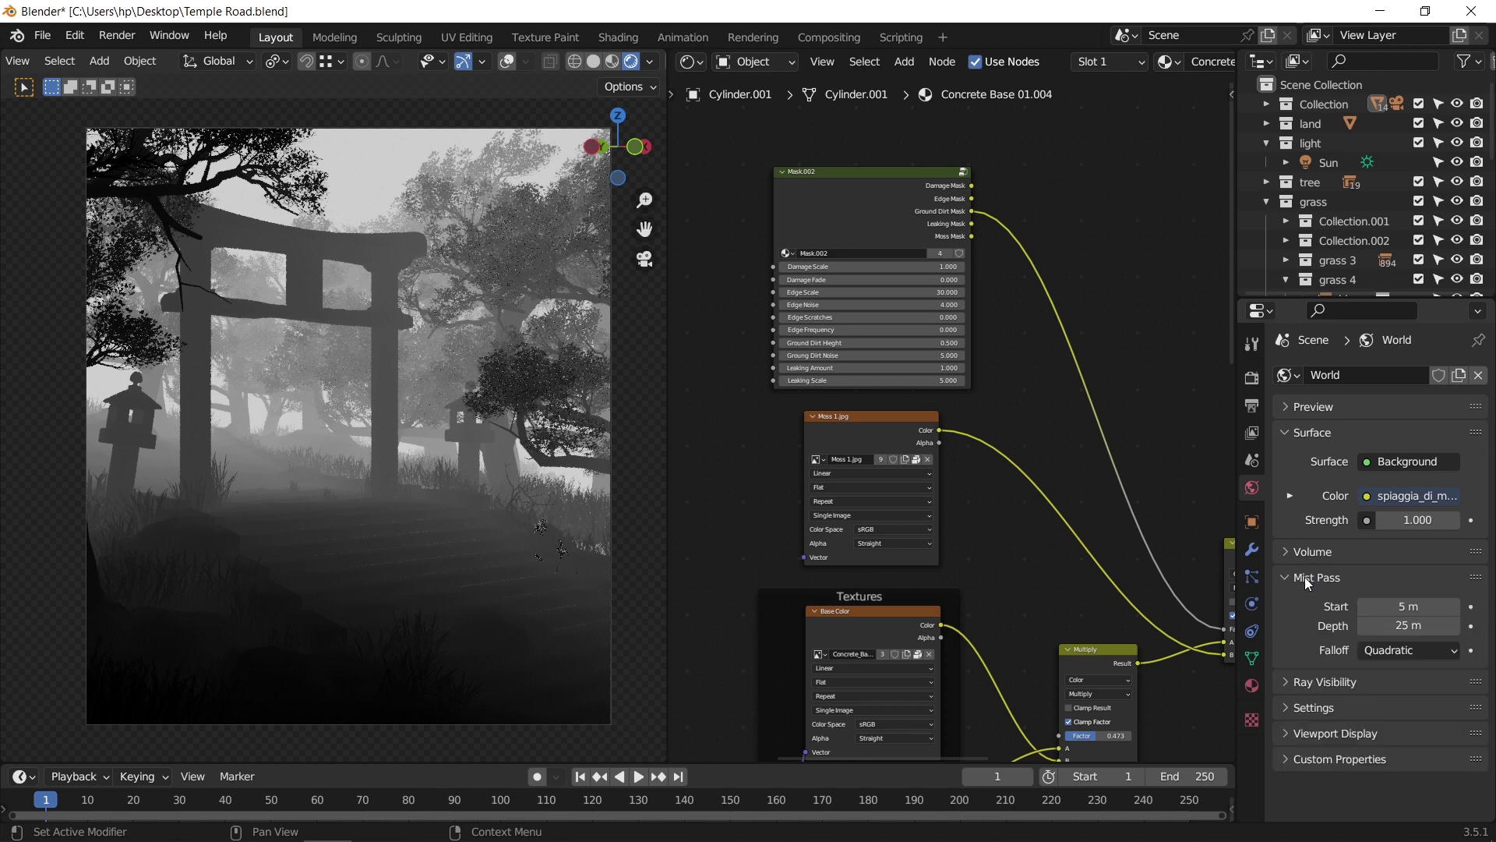
left_click(1416, 606)
type("10")
key("Return")
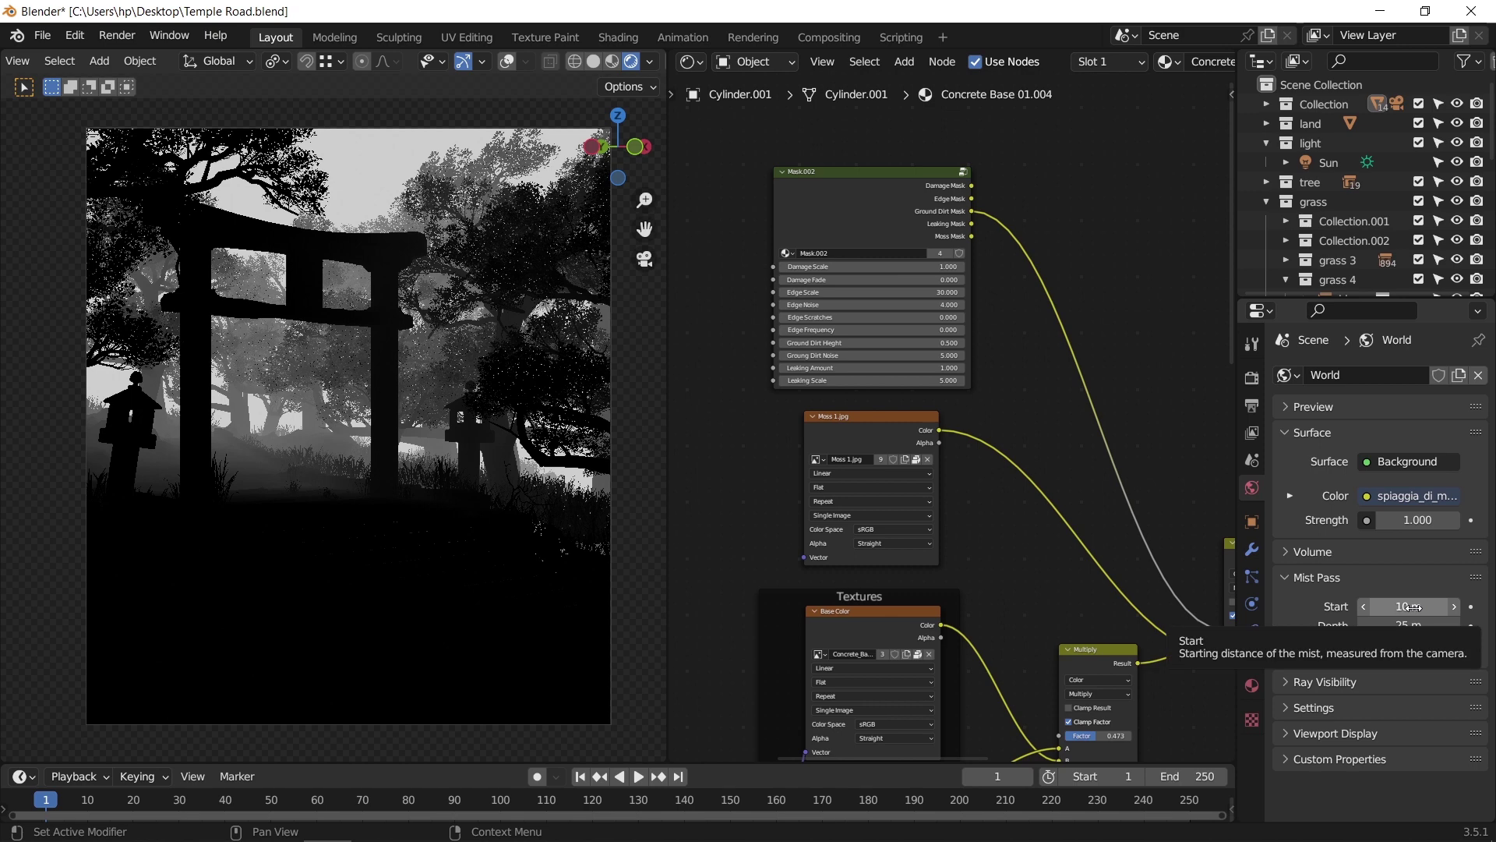
scroll(1417, 607, "down", 2, "ctrl")
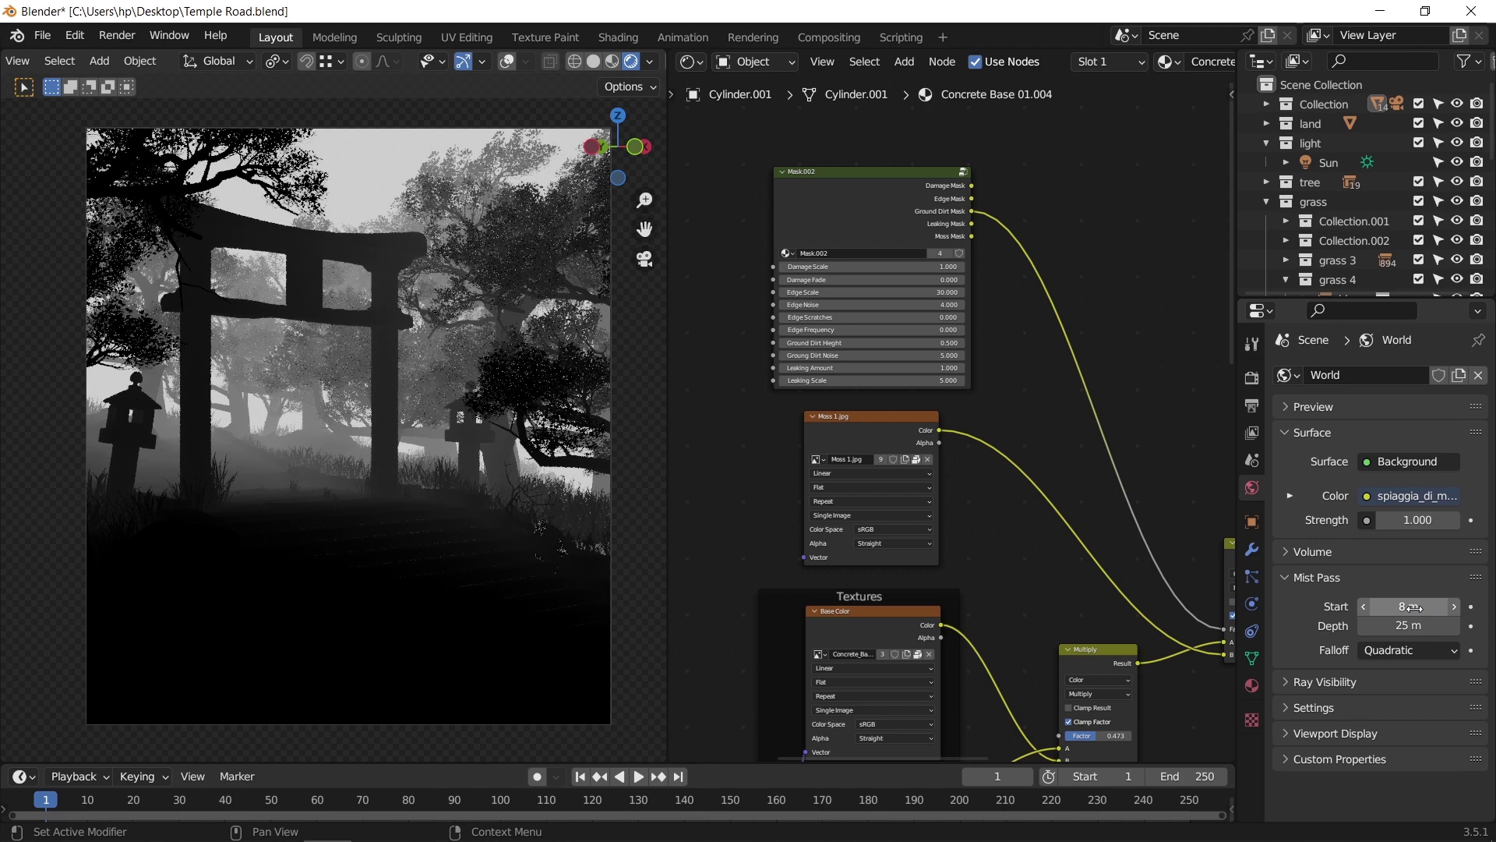
Return the viewport to solid shading and open the Render menu.
left_click(650, 61)
left_click(601, 228)
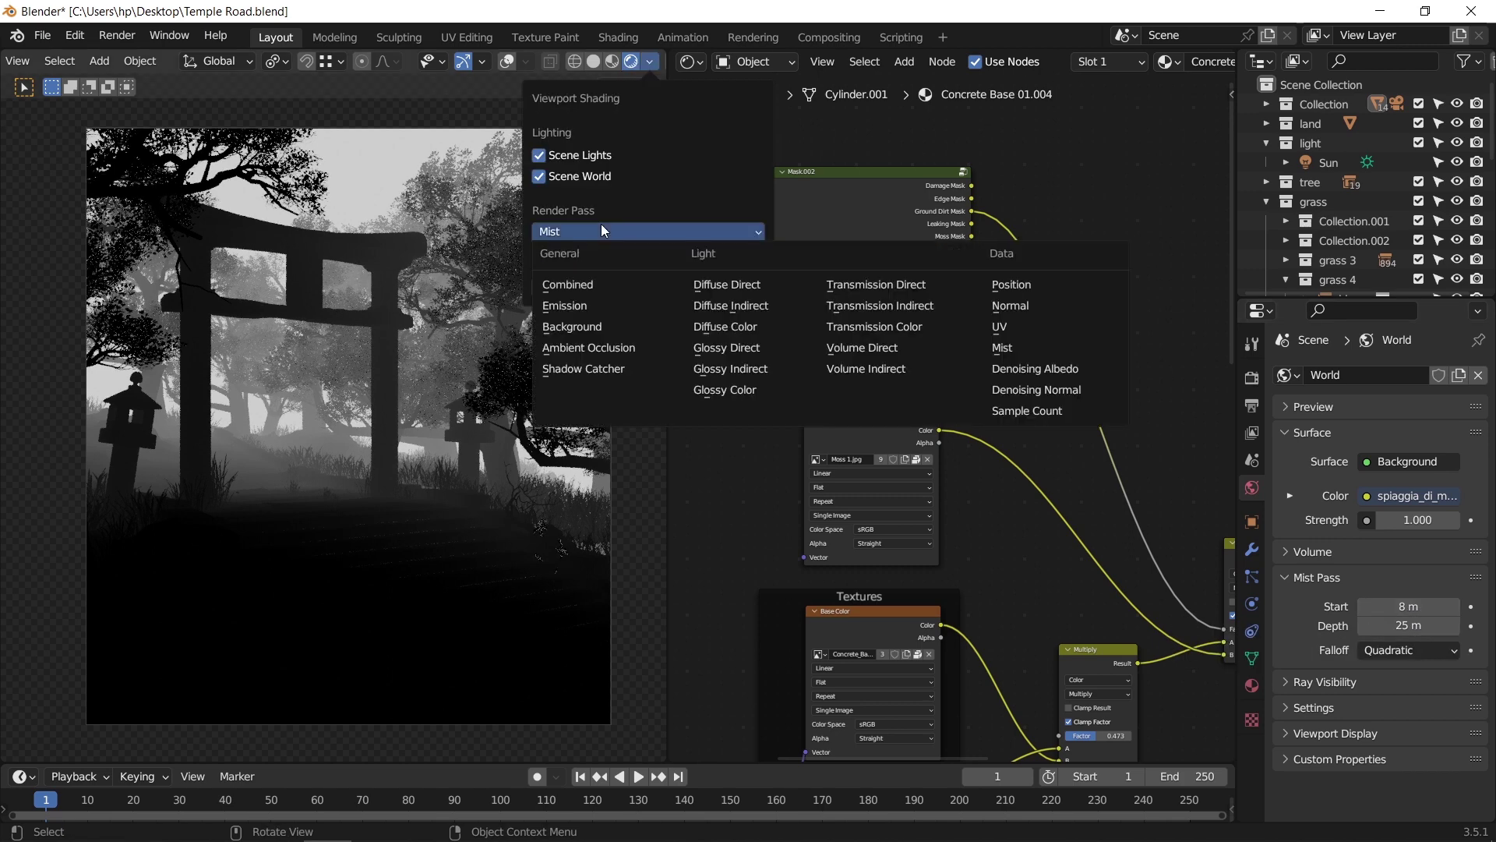
key("z")
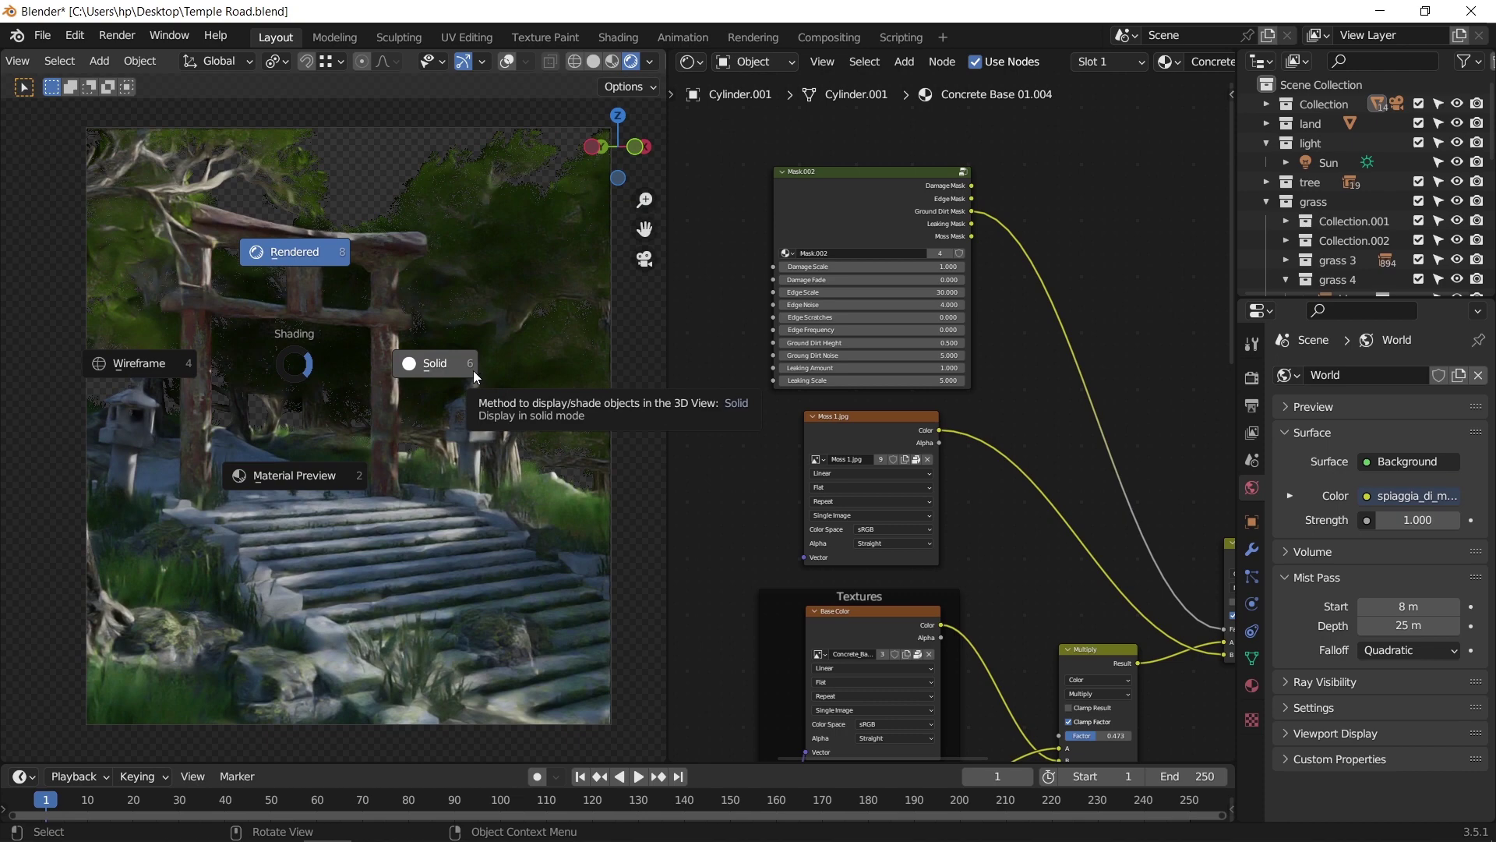
left_click(474, 371)
left_click(117, 35)
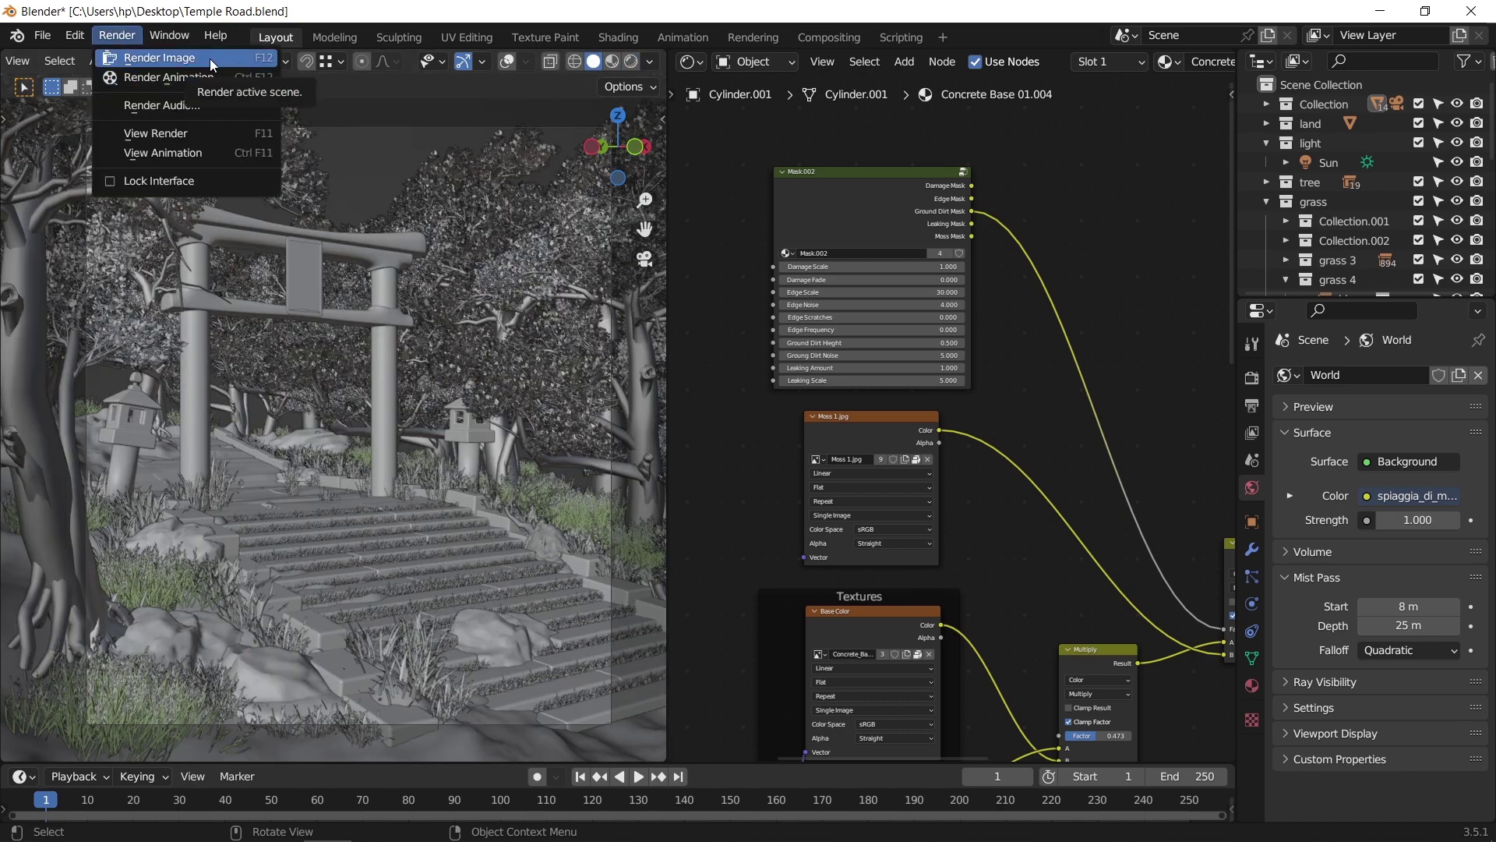
Render the image, then insert a Mix node between Alpha Over and Hue Saturation Value.
left_click(209, 58)
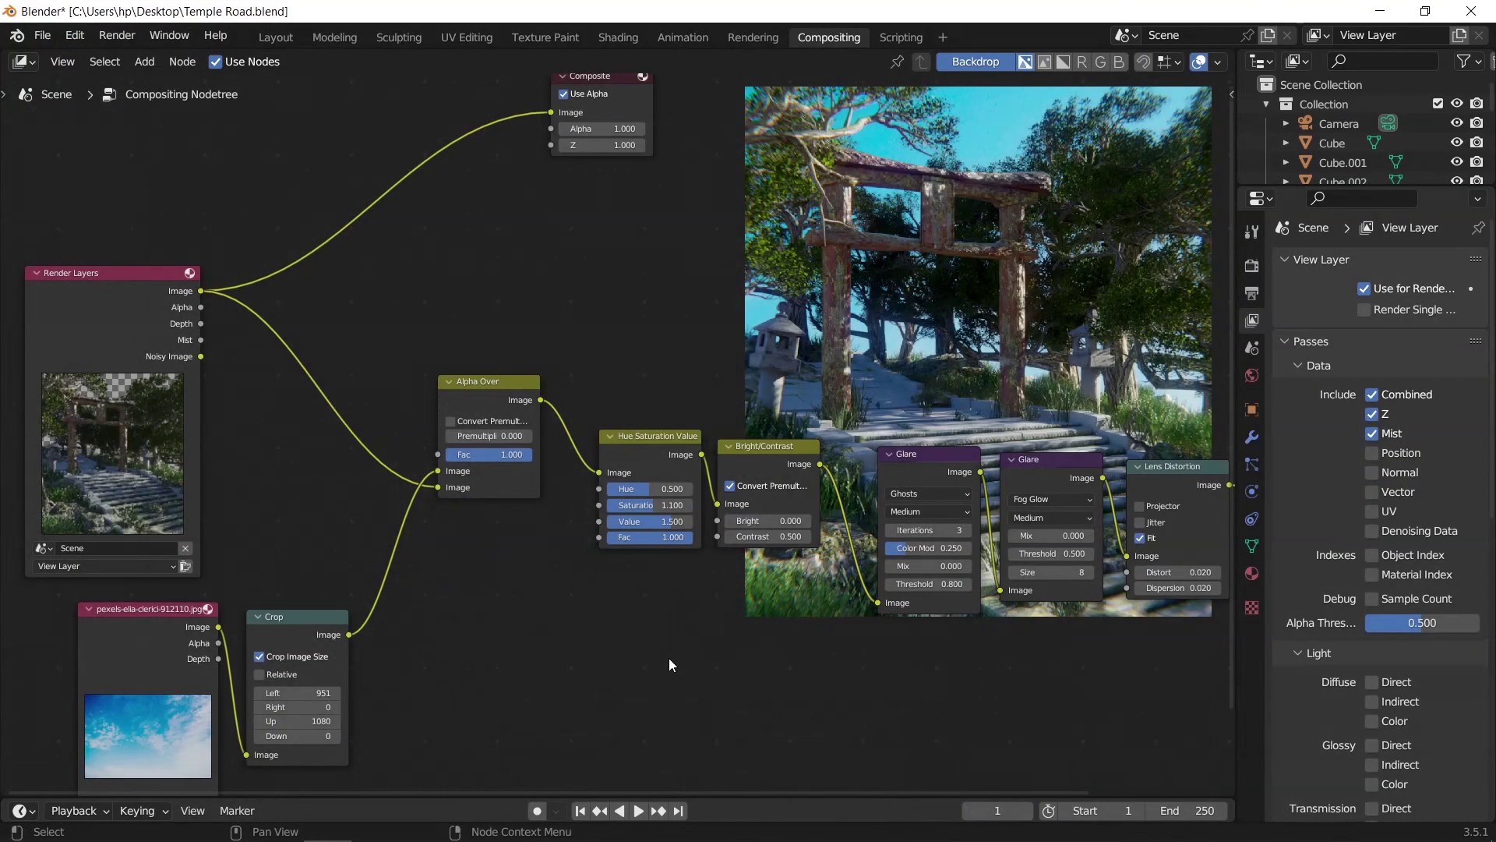
key("shift+a")
left_click(536, 566)
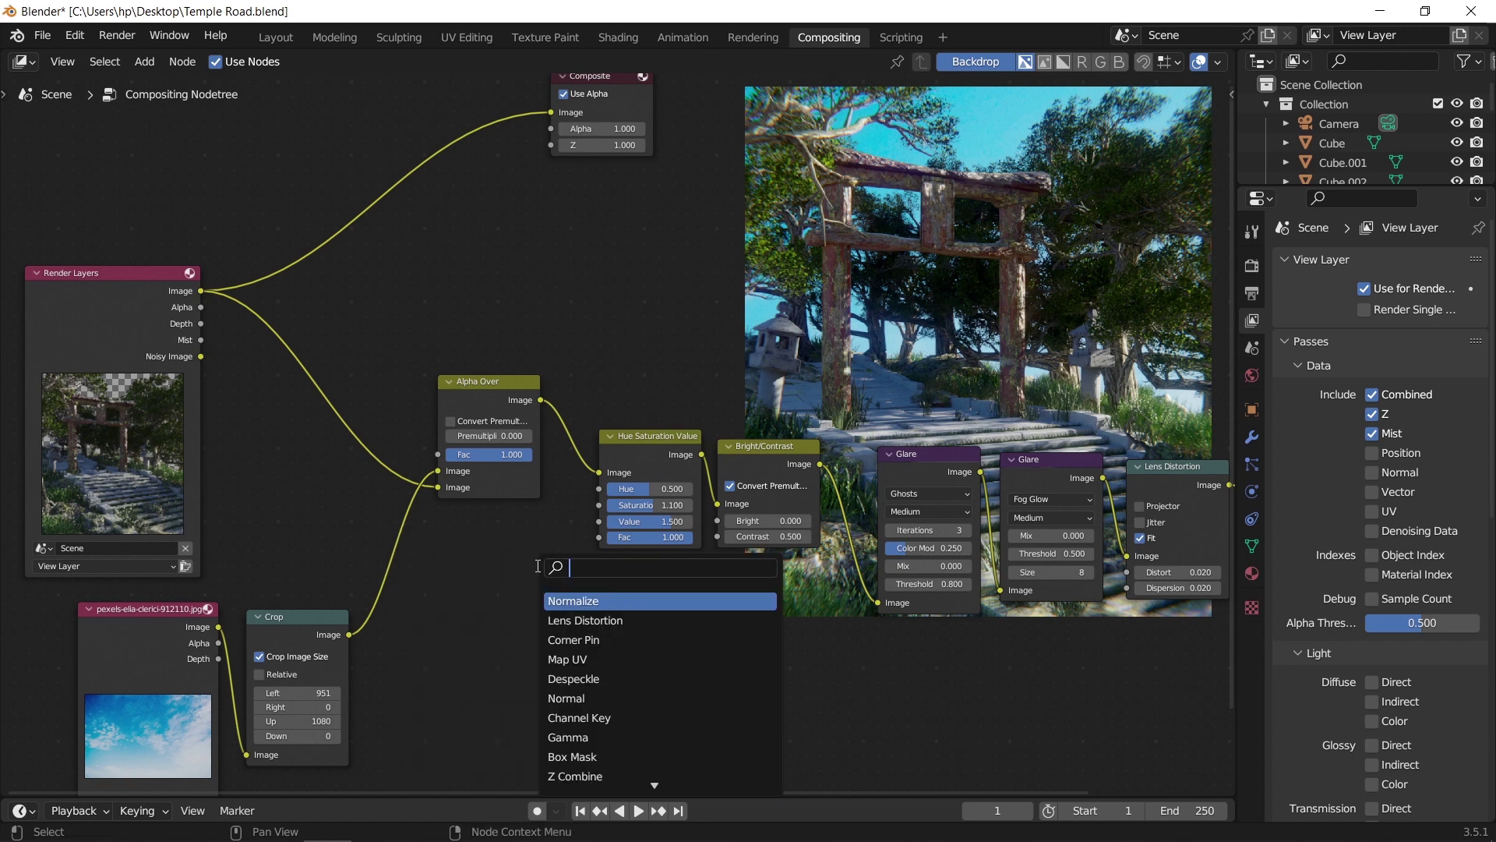
type("mix")
key("Return")
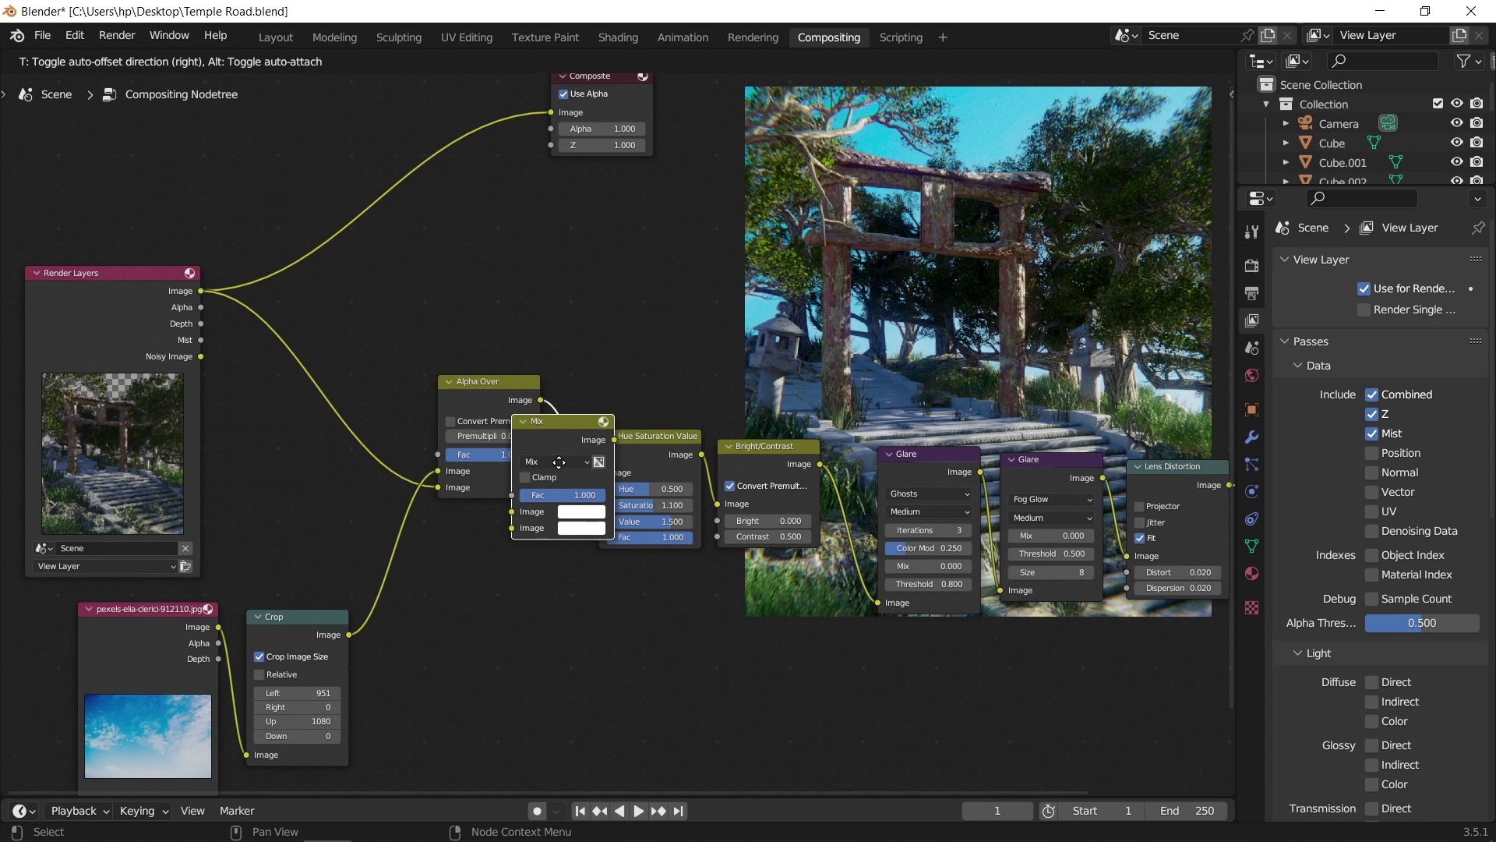
left_click(646, 462)
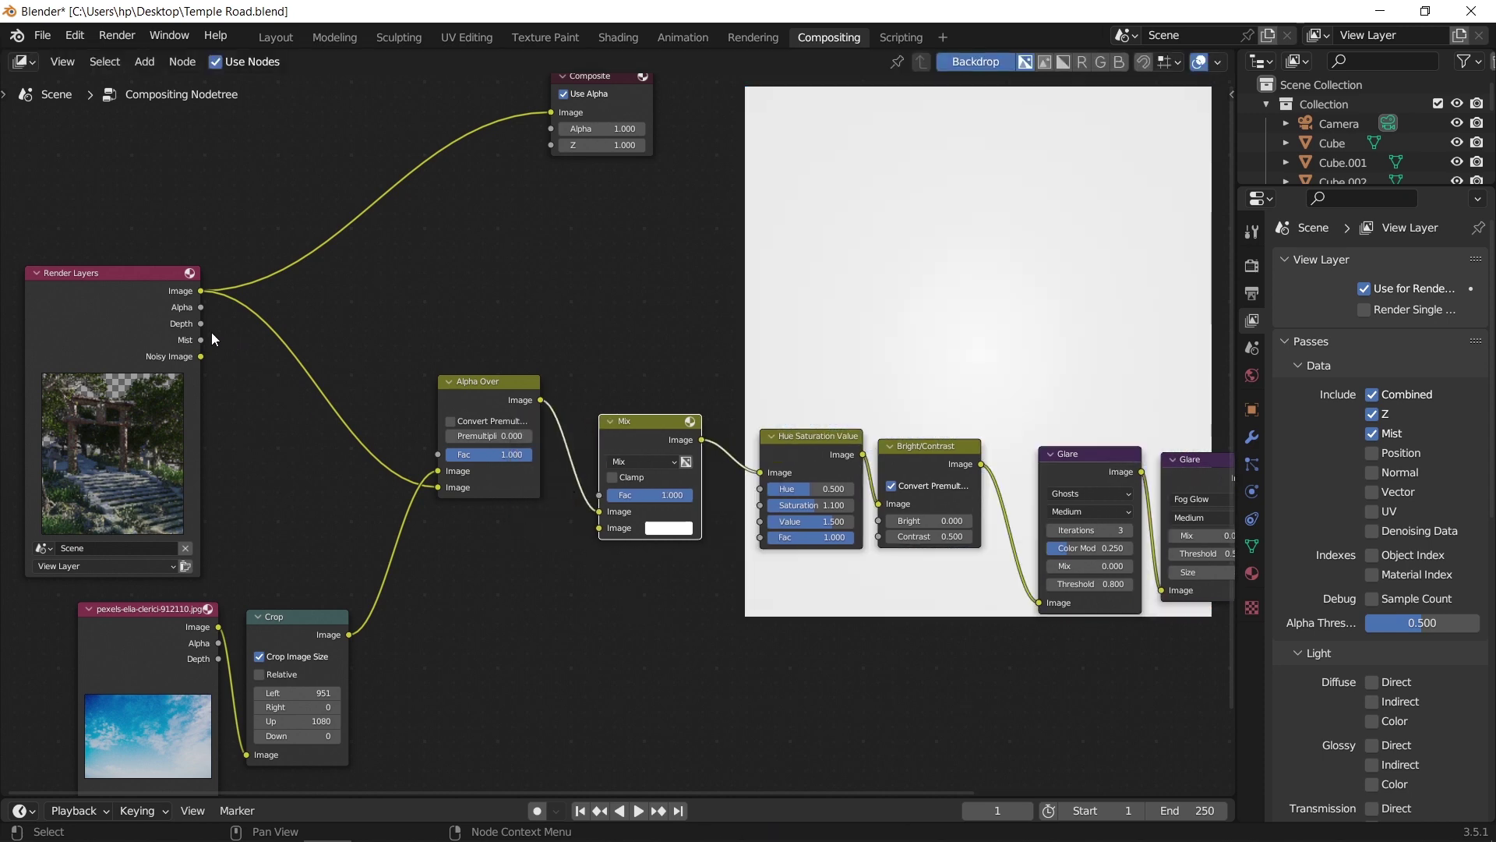
Connect the Mist pass to the Mix factor and give the second colour a light blue hue.
left_click_drag(202, 340, 601, 494)
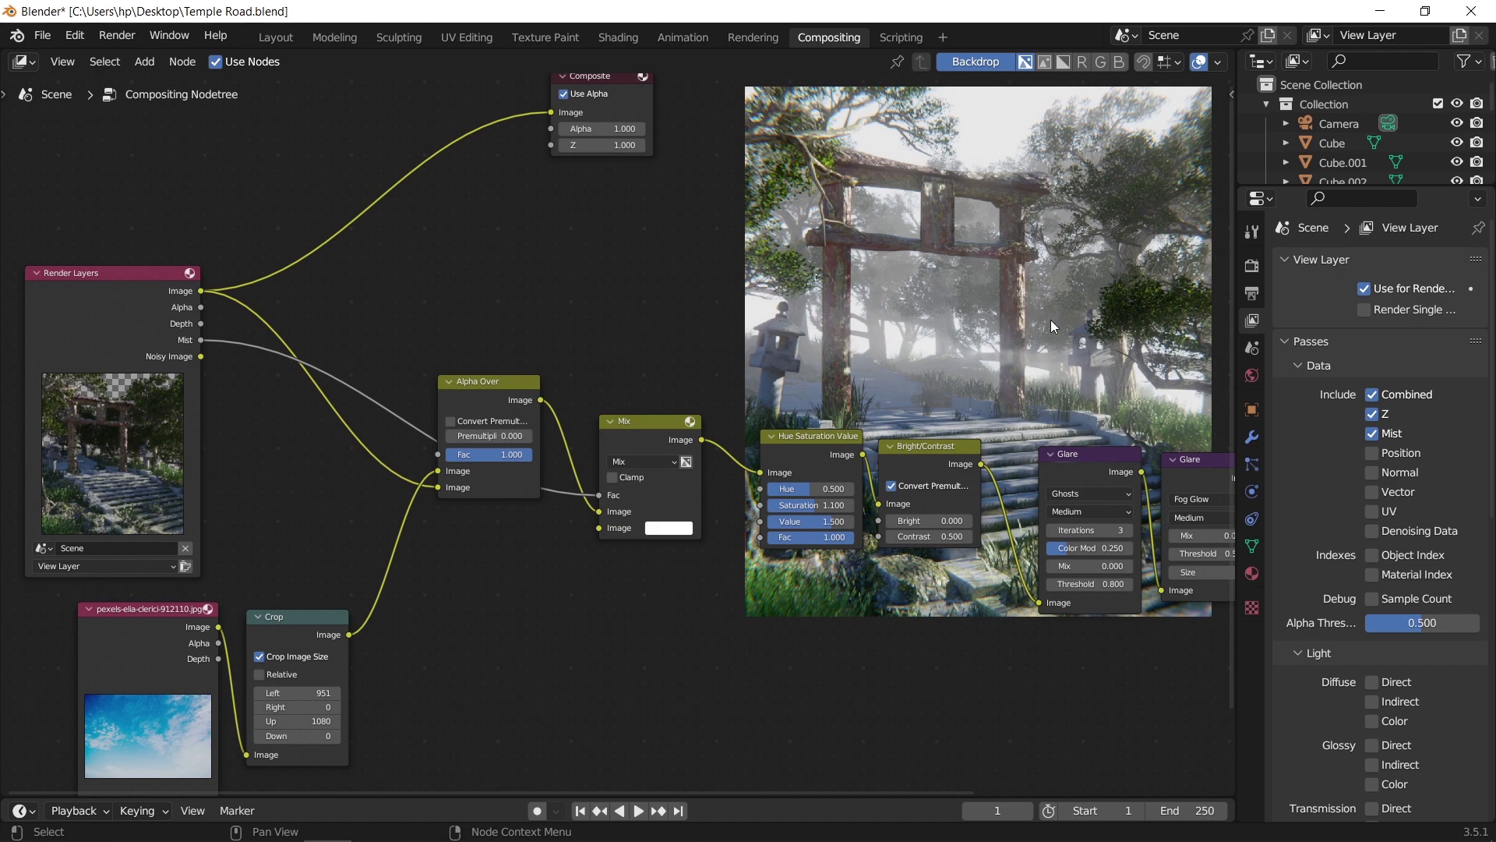
scroll(780, 686, "up", 4)
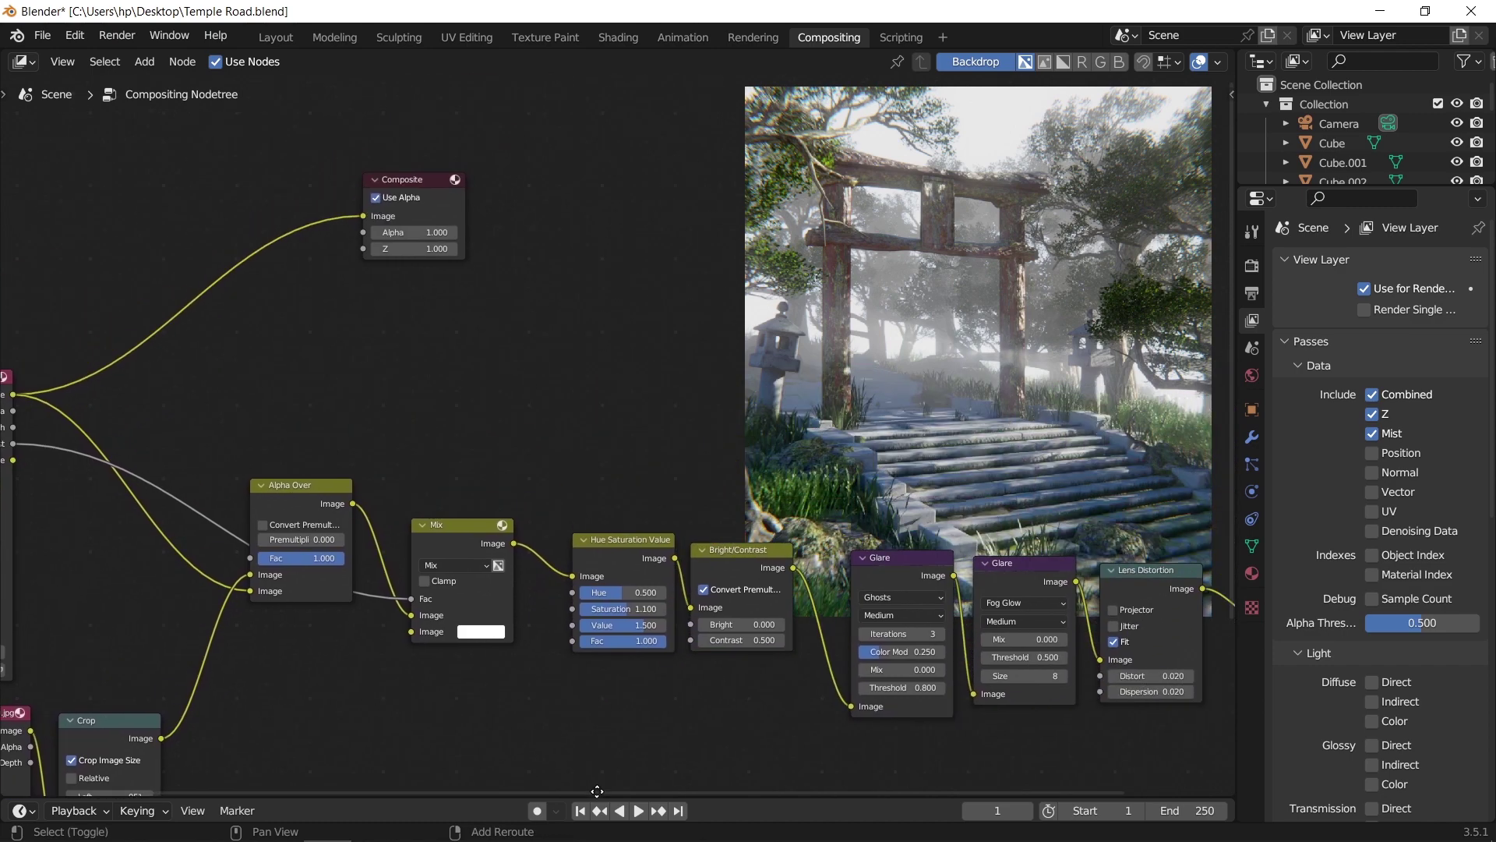
left_click(431, 704)
mouse_move(571, 425)
left_mouse_down()
mouse_move(566, 516)
mouse_move(576, 444)
left_mouse_up()
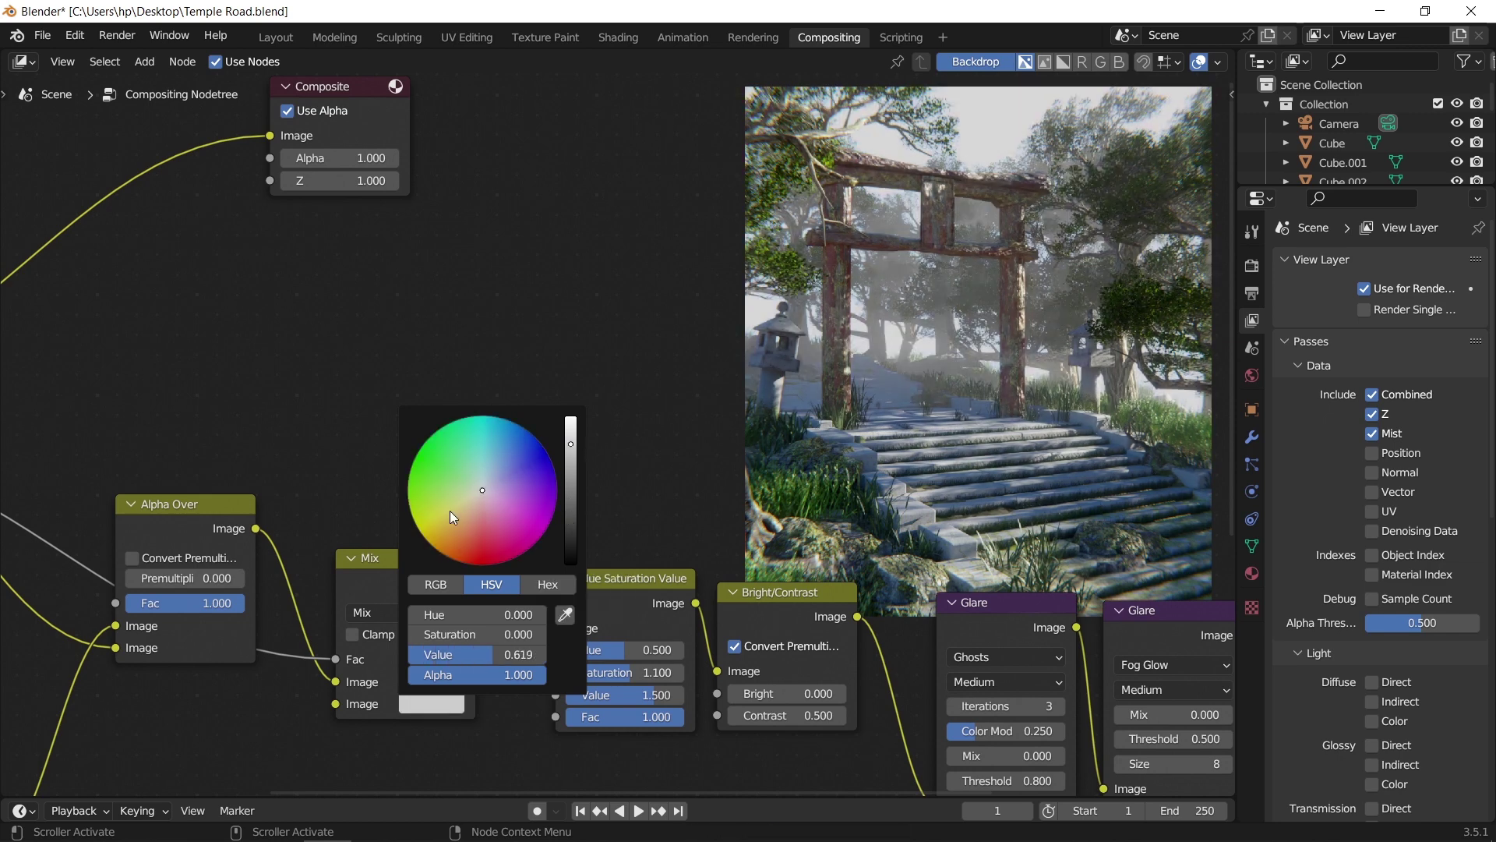
left_click(476, 495)
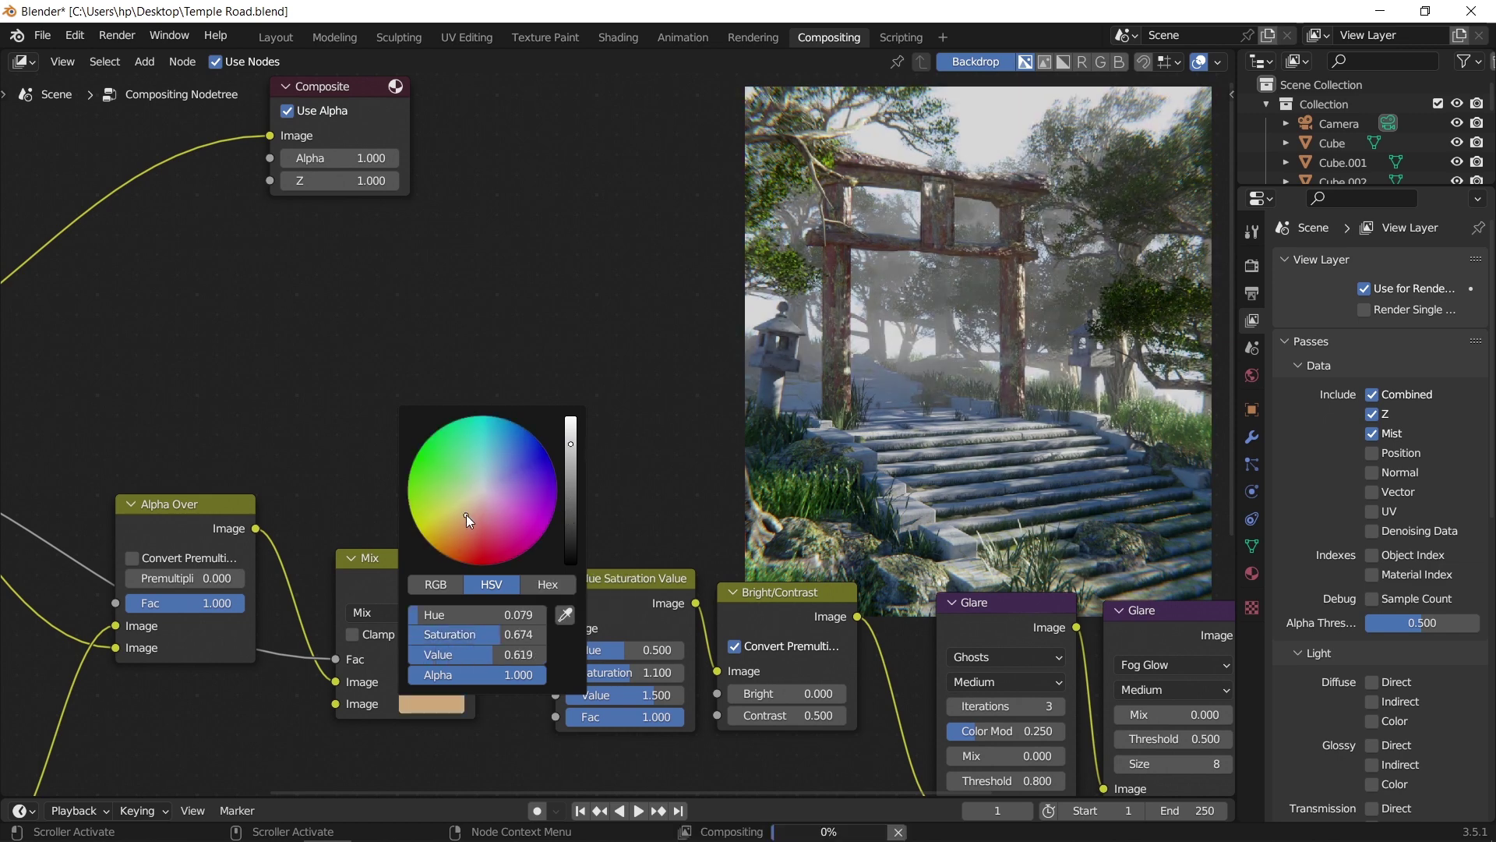
left_click(485, 471)
Darken the Mix colour to near black, wire its first Image input, and move it up-left.
left_click(569, 478)
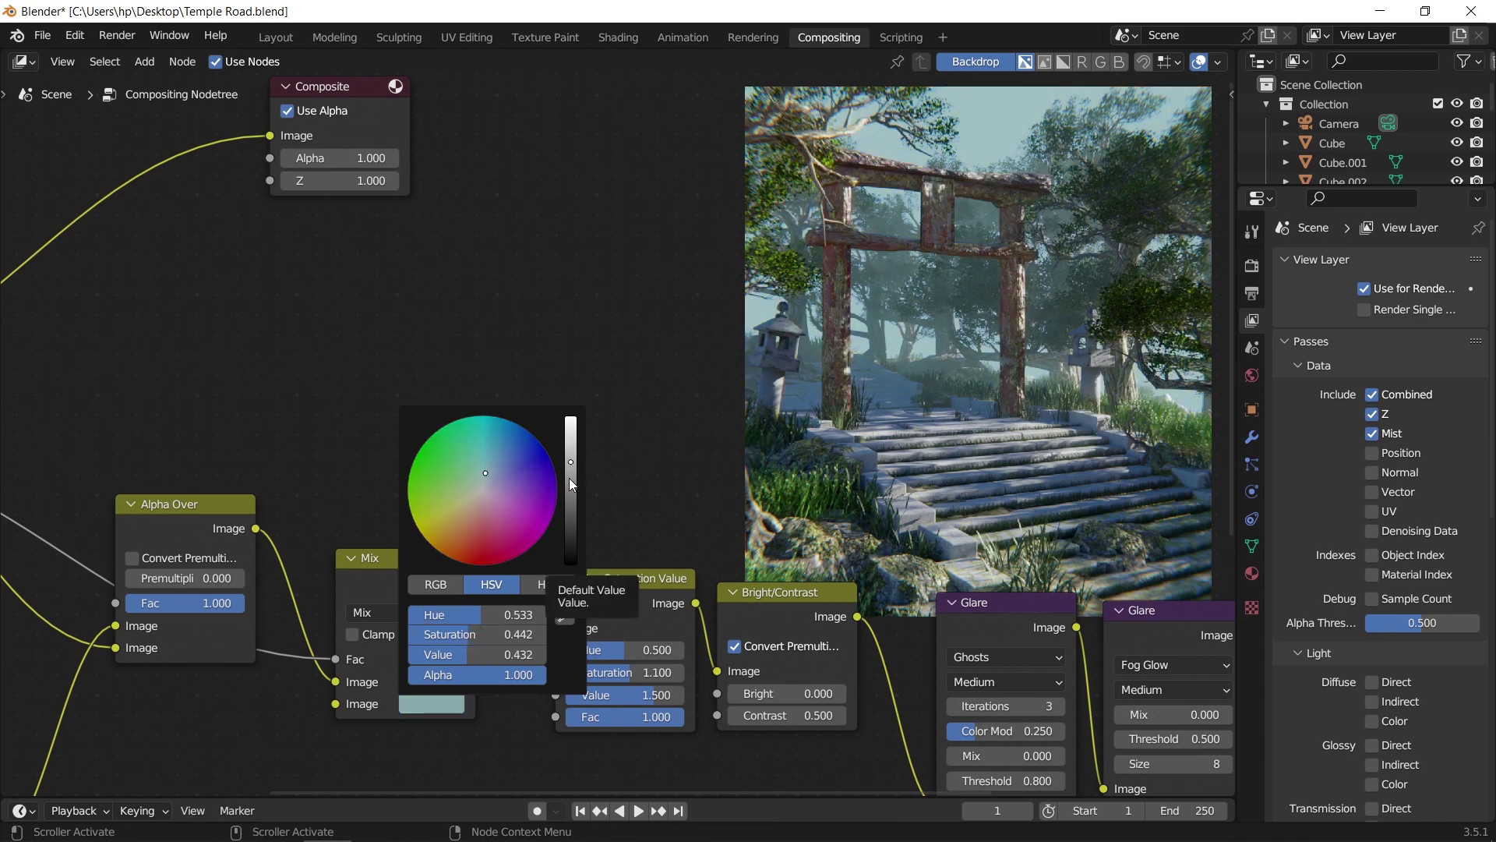
left_click_drag(569, 478, 570, 558)
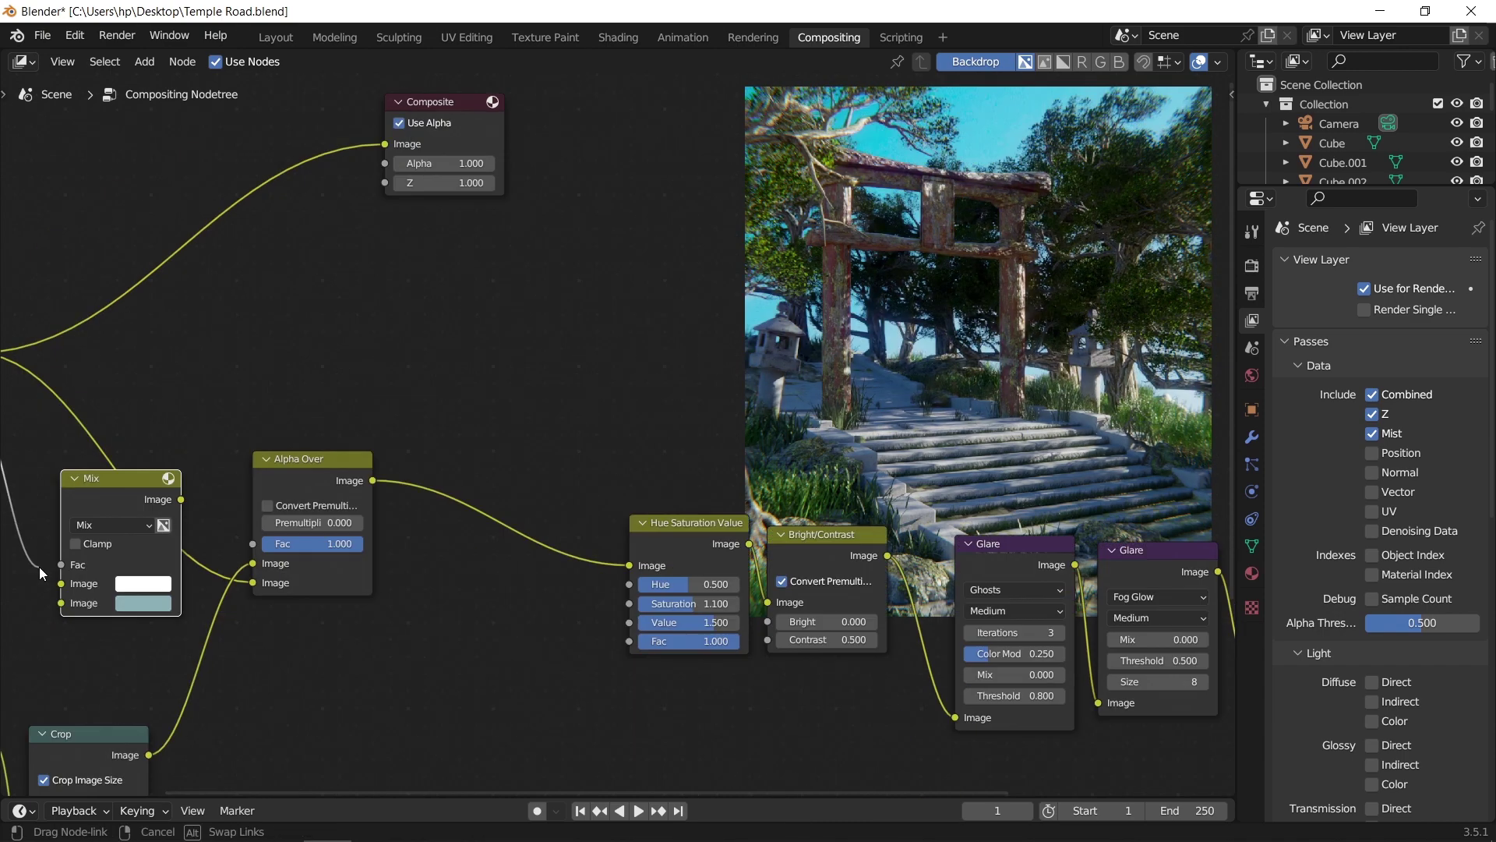
left_click_drag(39, 567, 61, 583)
left_click_drag(143, 485, 129, 466)
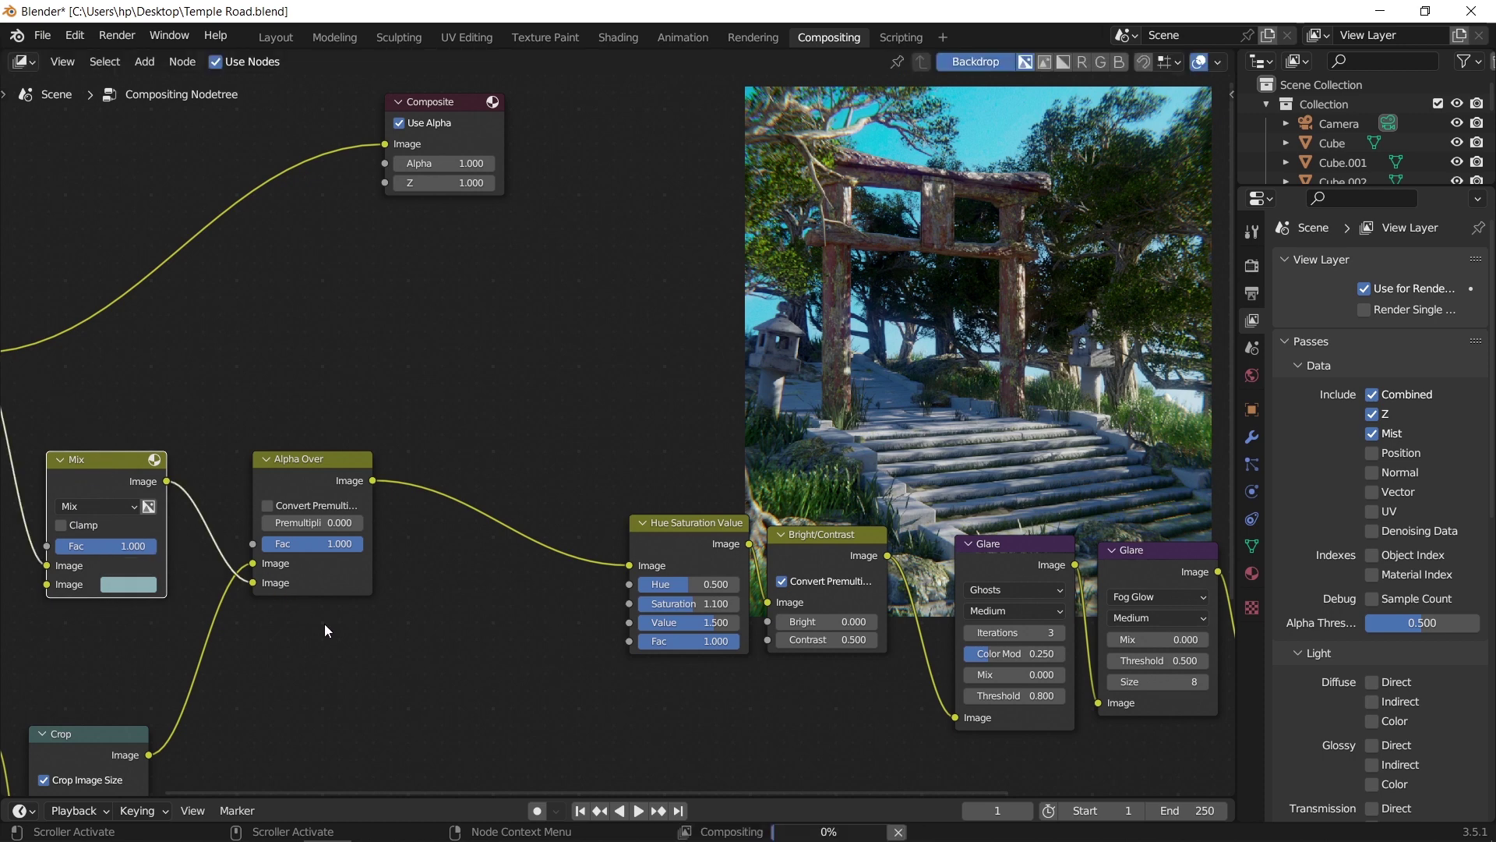
Link Render Layers' Mist output to the Mix Fac socket and lower the fog colour's brightness.
scroll(324, 623, "left", 5, "ctrl")
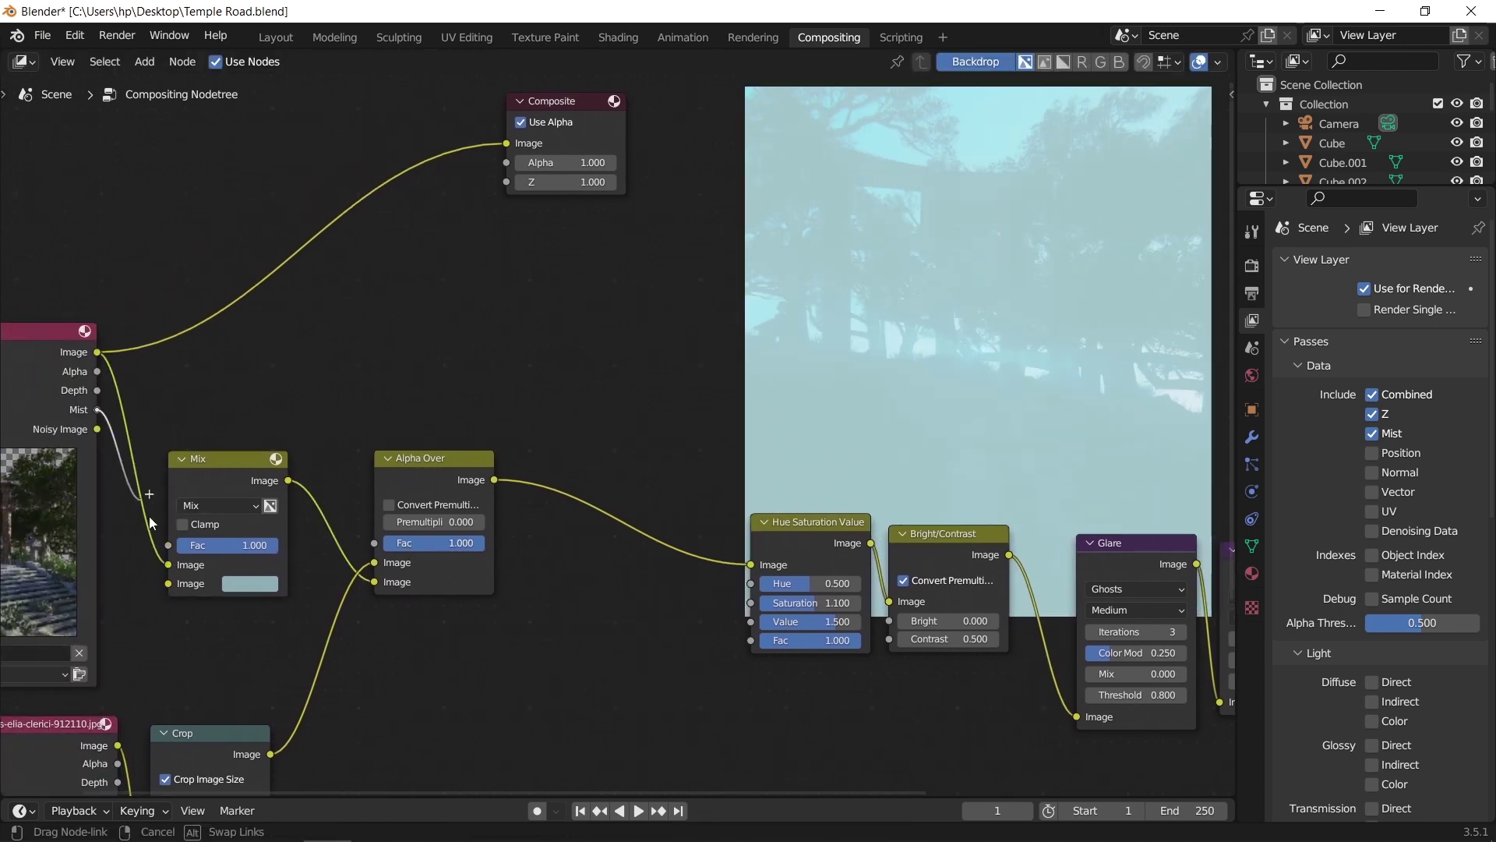
left_click_drag(148, 516, 166, 544)
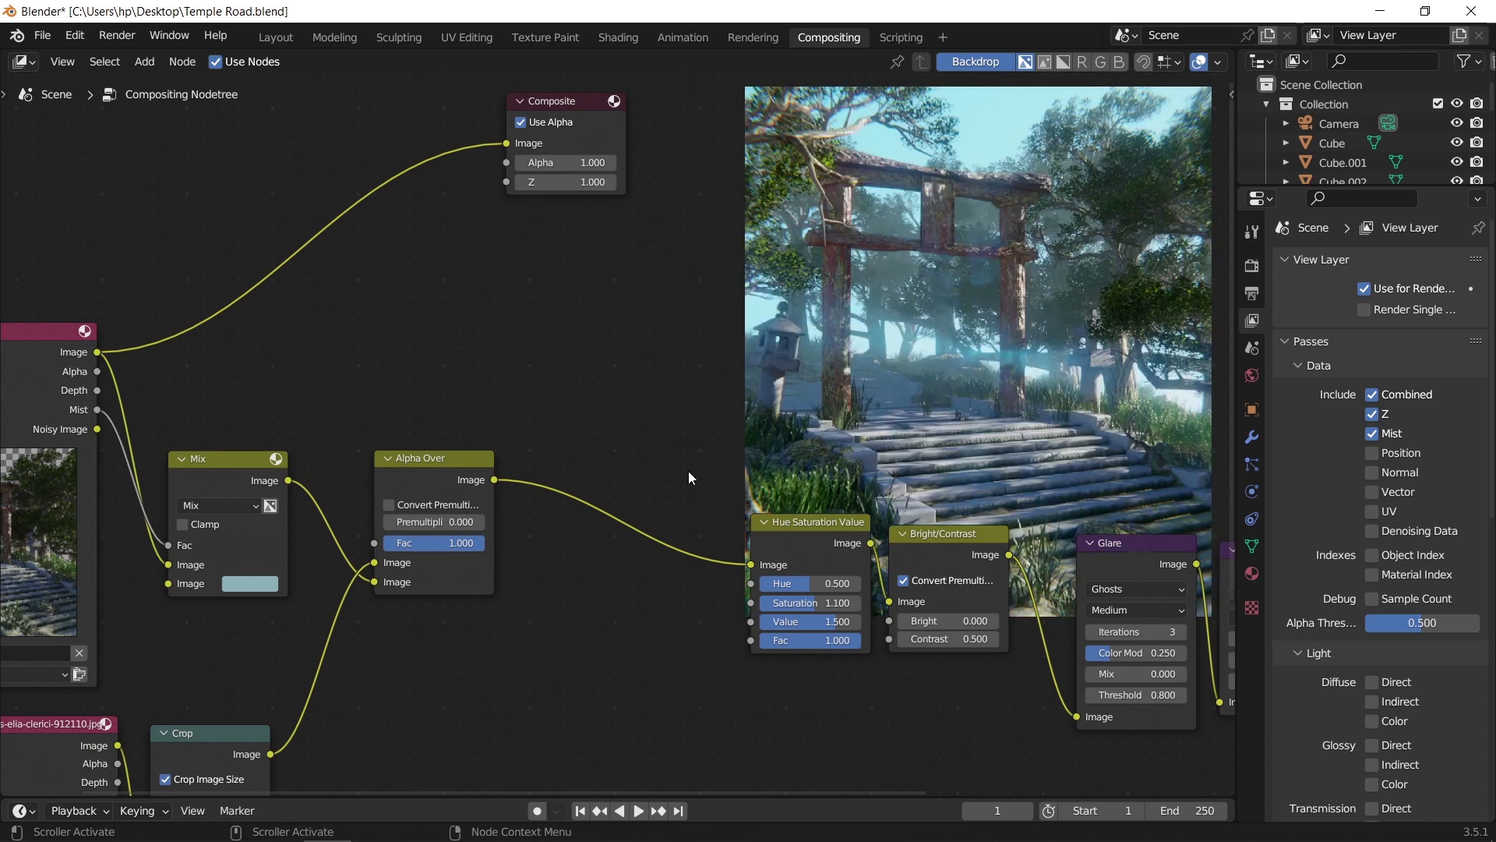
scroll(624, 648, "up", 2)
left_click(468, 643)
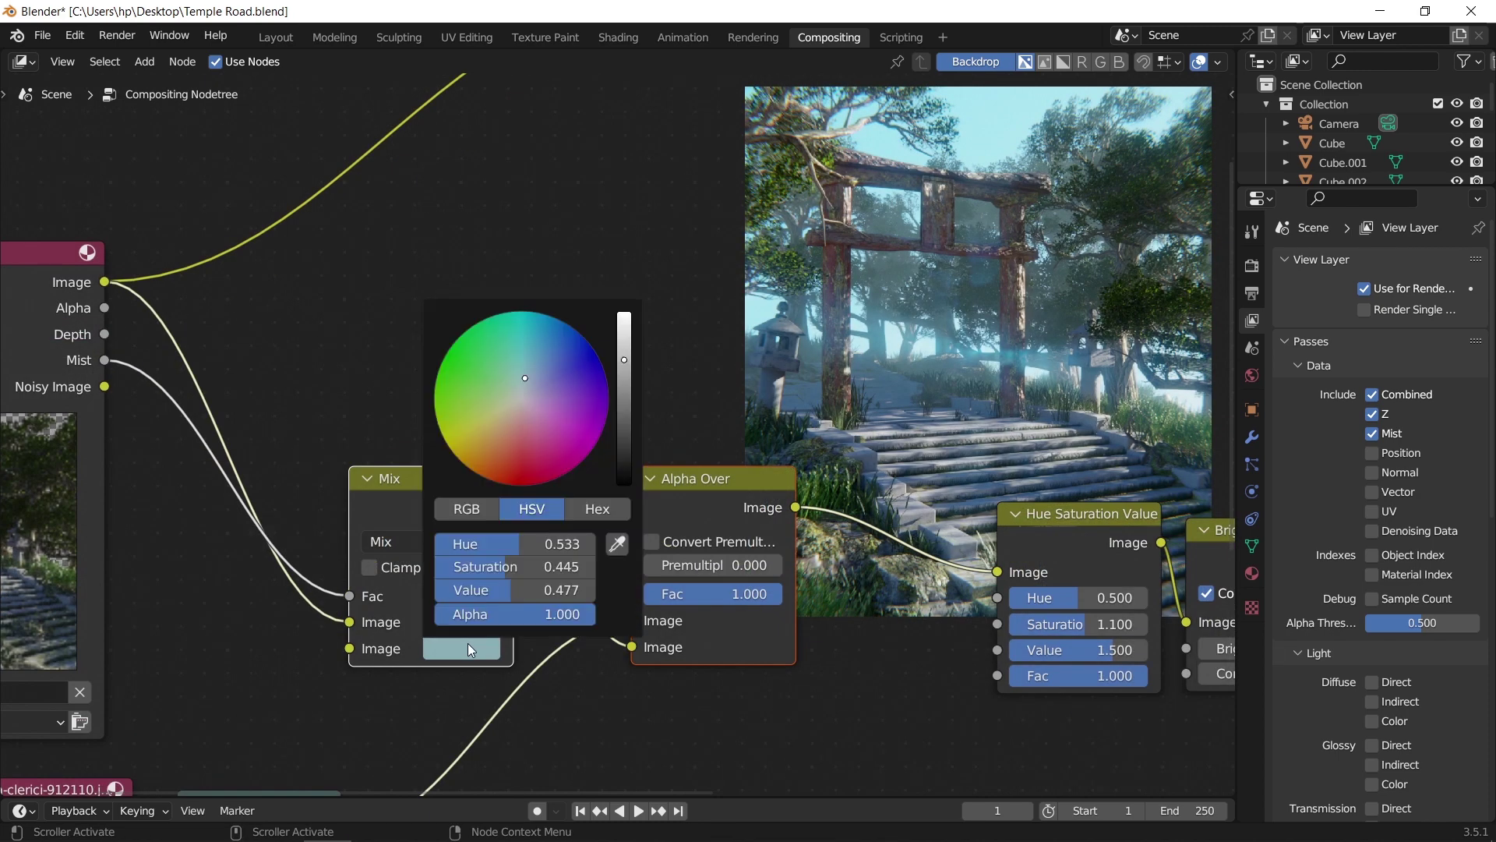
left_click_drag(624, 371, 622, 419)
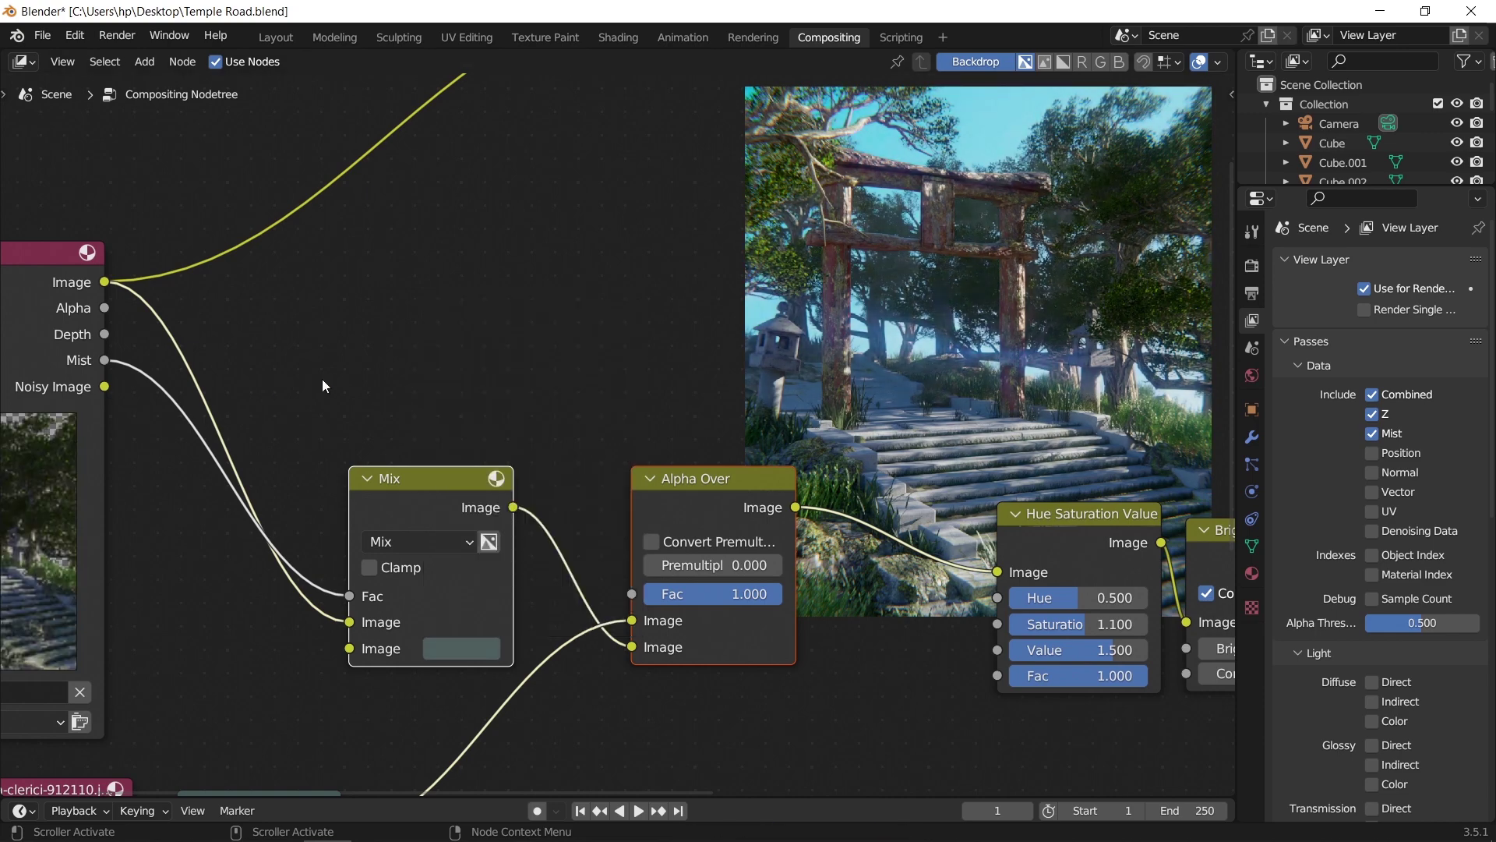
scroll(350, 387, "down", 2)
scroll(349, 388, "down", 3)
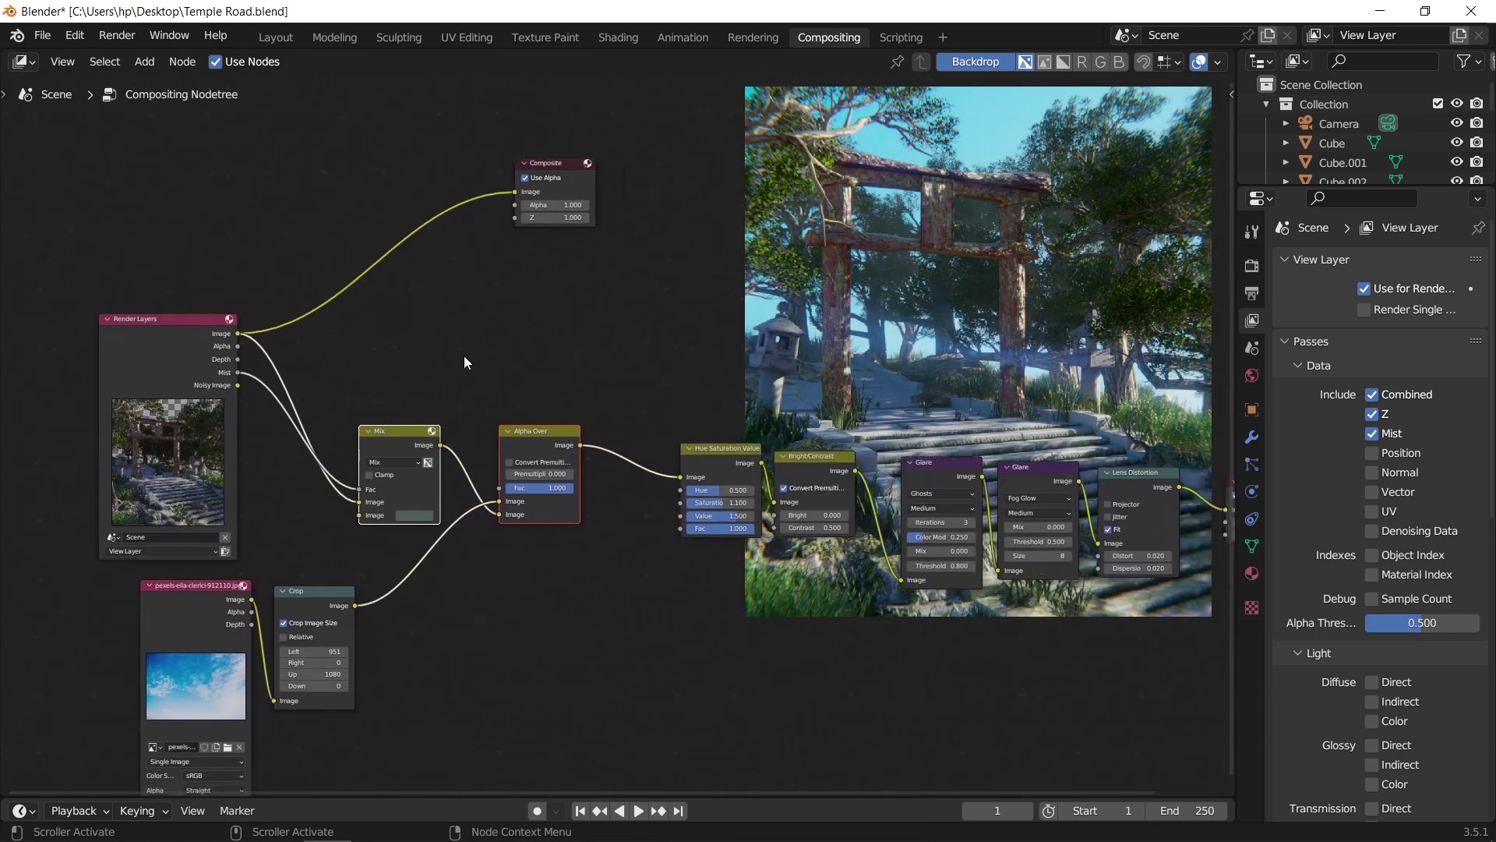
Move the Composite node down beside Render Layers and box-select the grading and glare node groups.
left_click_drag(550, 175, 413, 303)
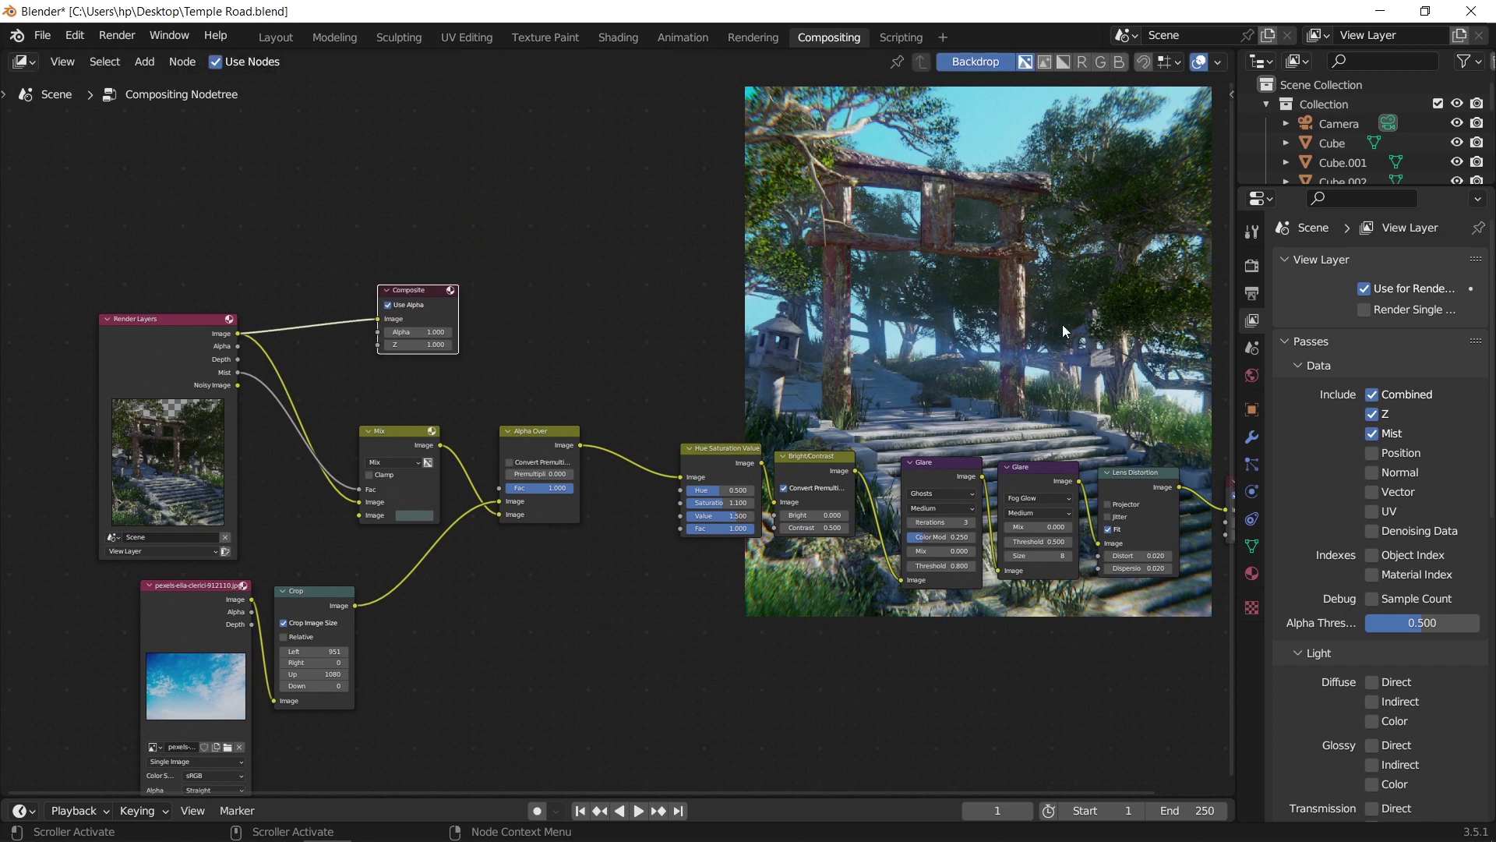
scroll(1335, 536, "down", 3)
middle_click_drag(554, 607, 464, 553)
left_click_drag(715, 360, 633, 576)
left_click_drag(1042, 346, 867, 631)
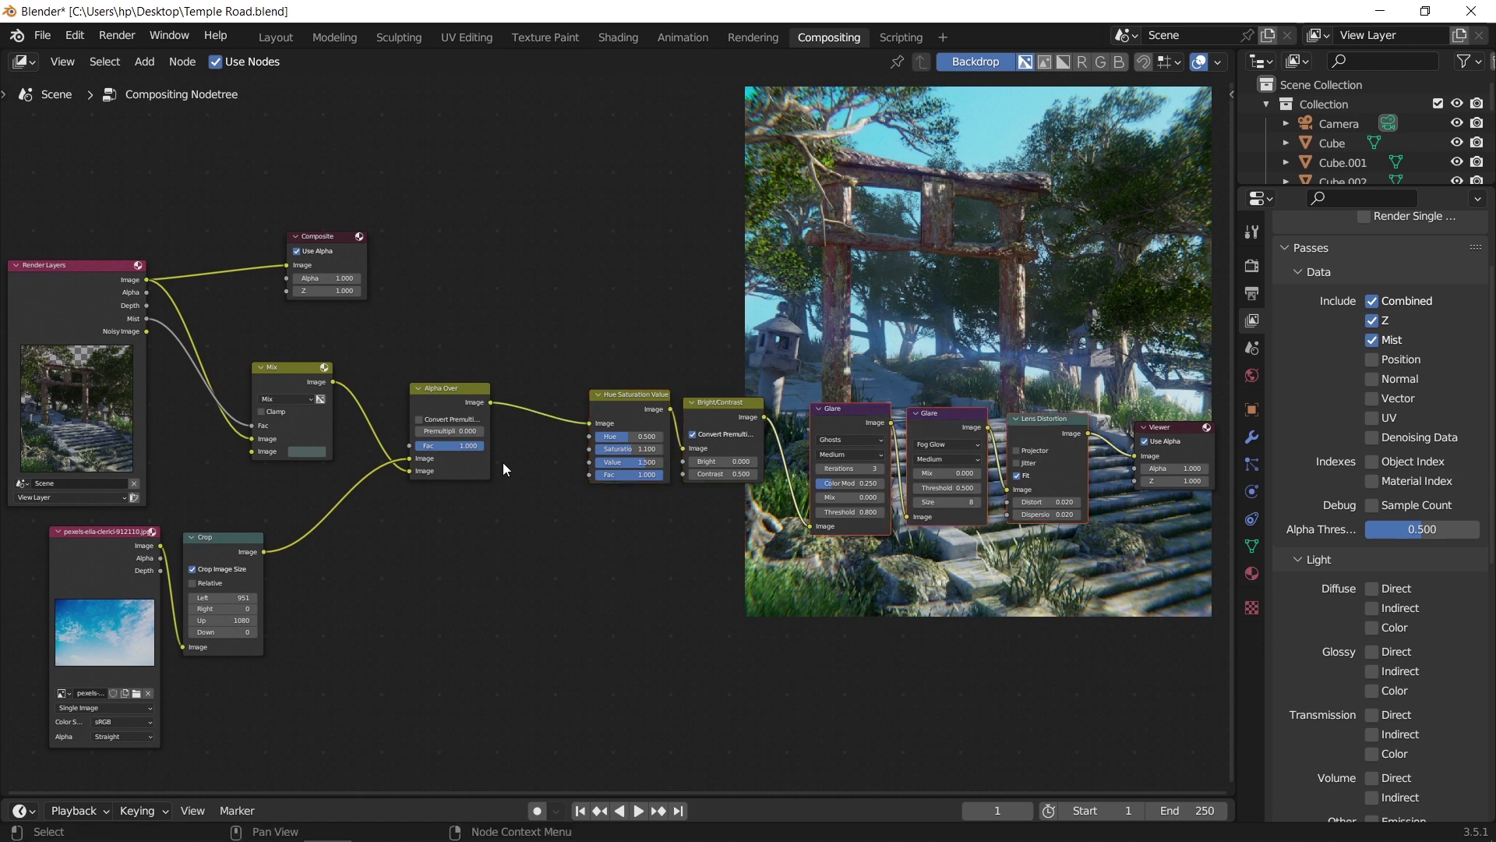
Select the Alpha Over node and zoom in on that part of the tree.
left_click(443, 395)
scroll(443, 395, "up", 1)
middle_click_drag(443, 395, 727, 401)
scroll(667, 343, "up", 1)
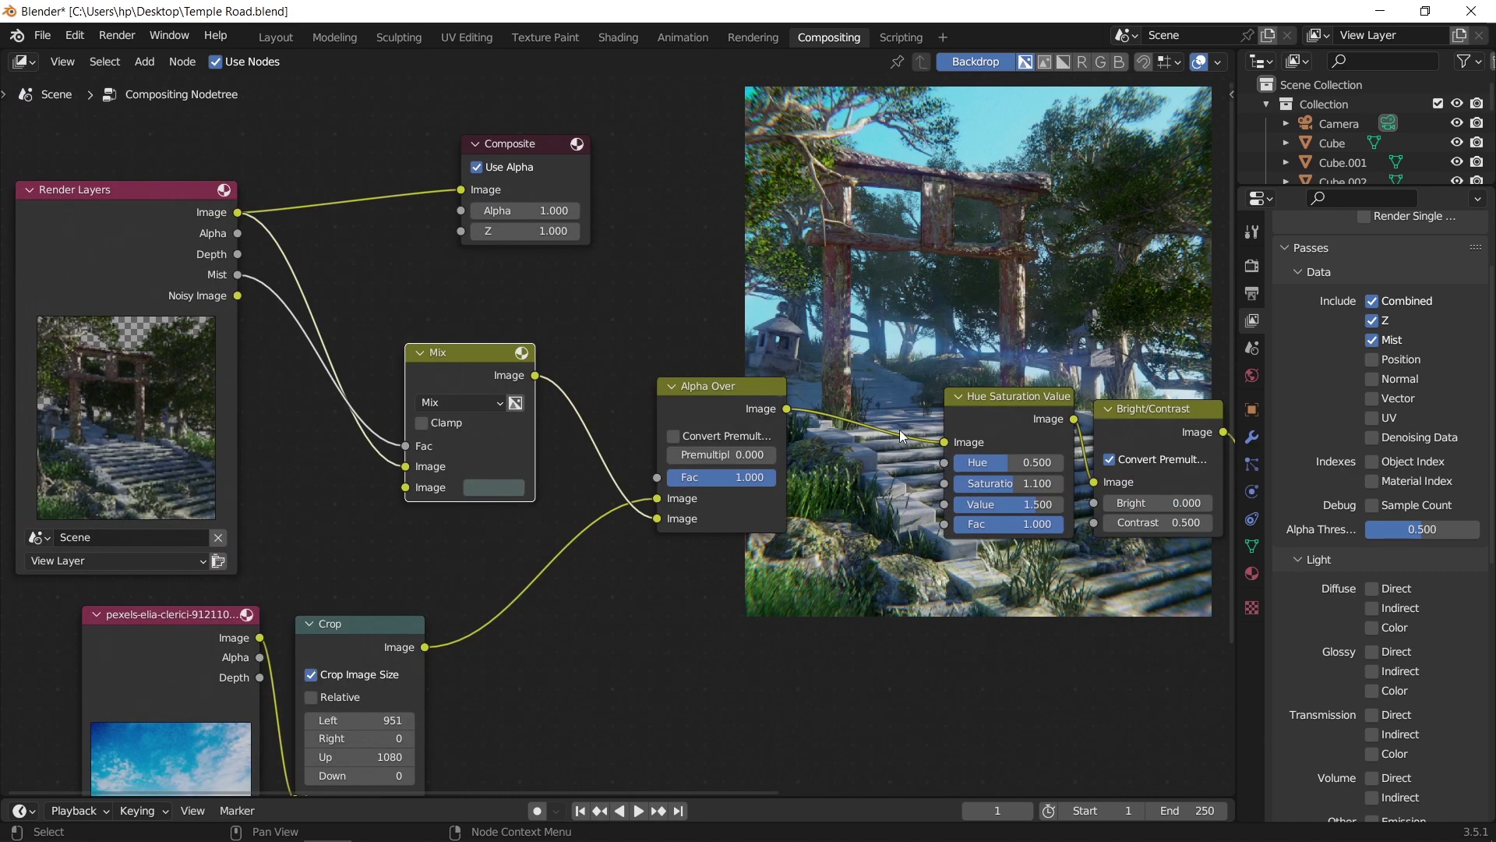
Choose Viewer Node from the image browser in the Rendering workspace's image view.
left_click(755, 41)
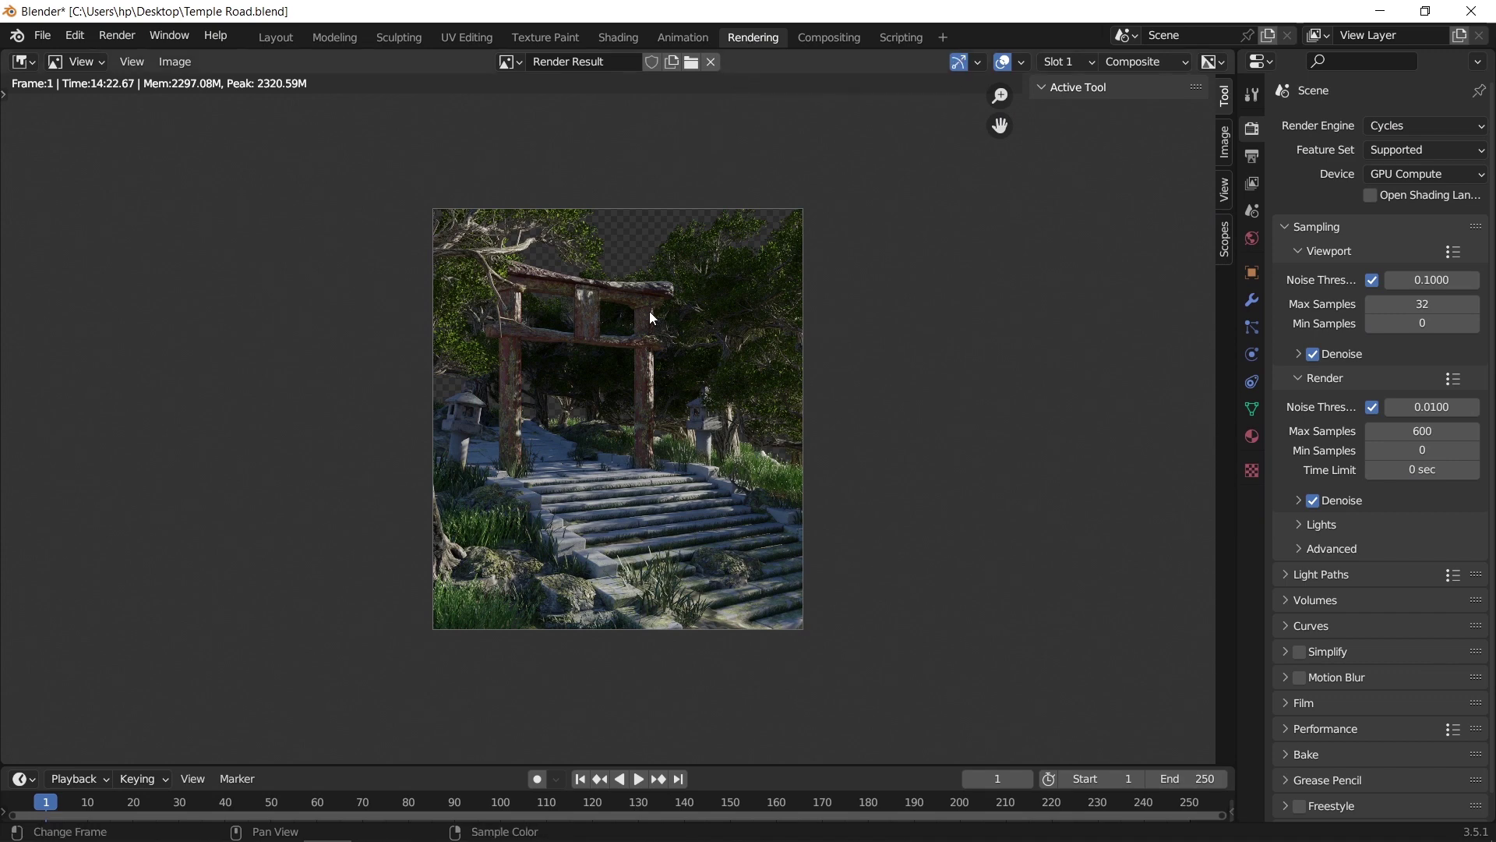
left_click(509, 62)
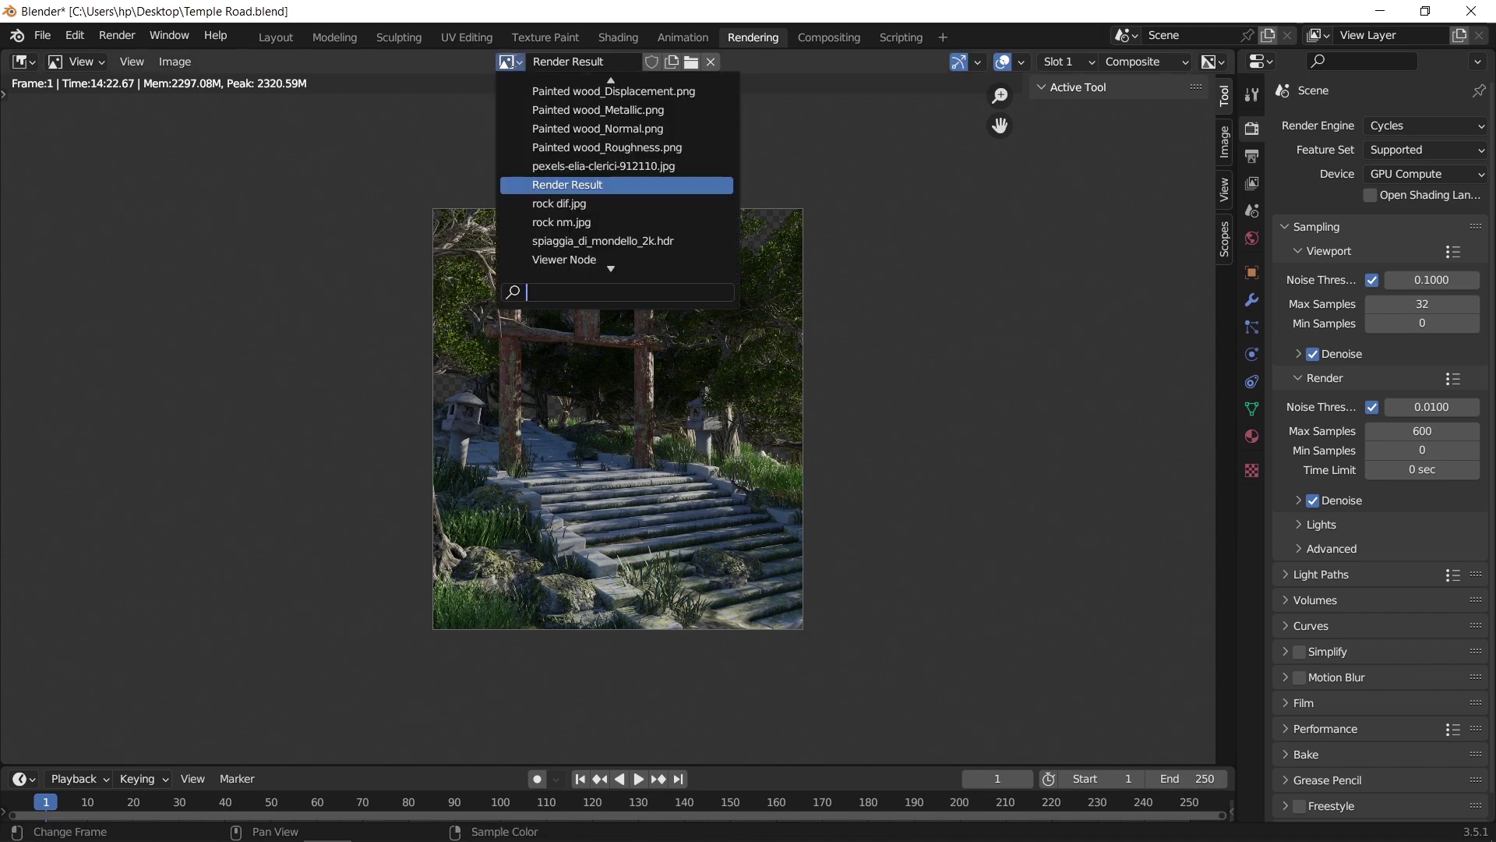
type("vi")
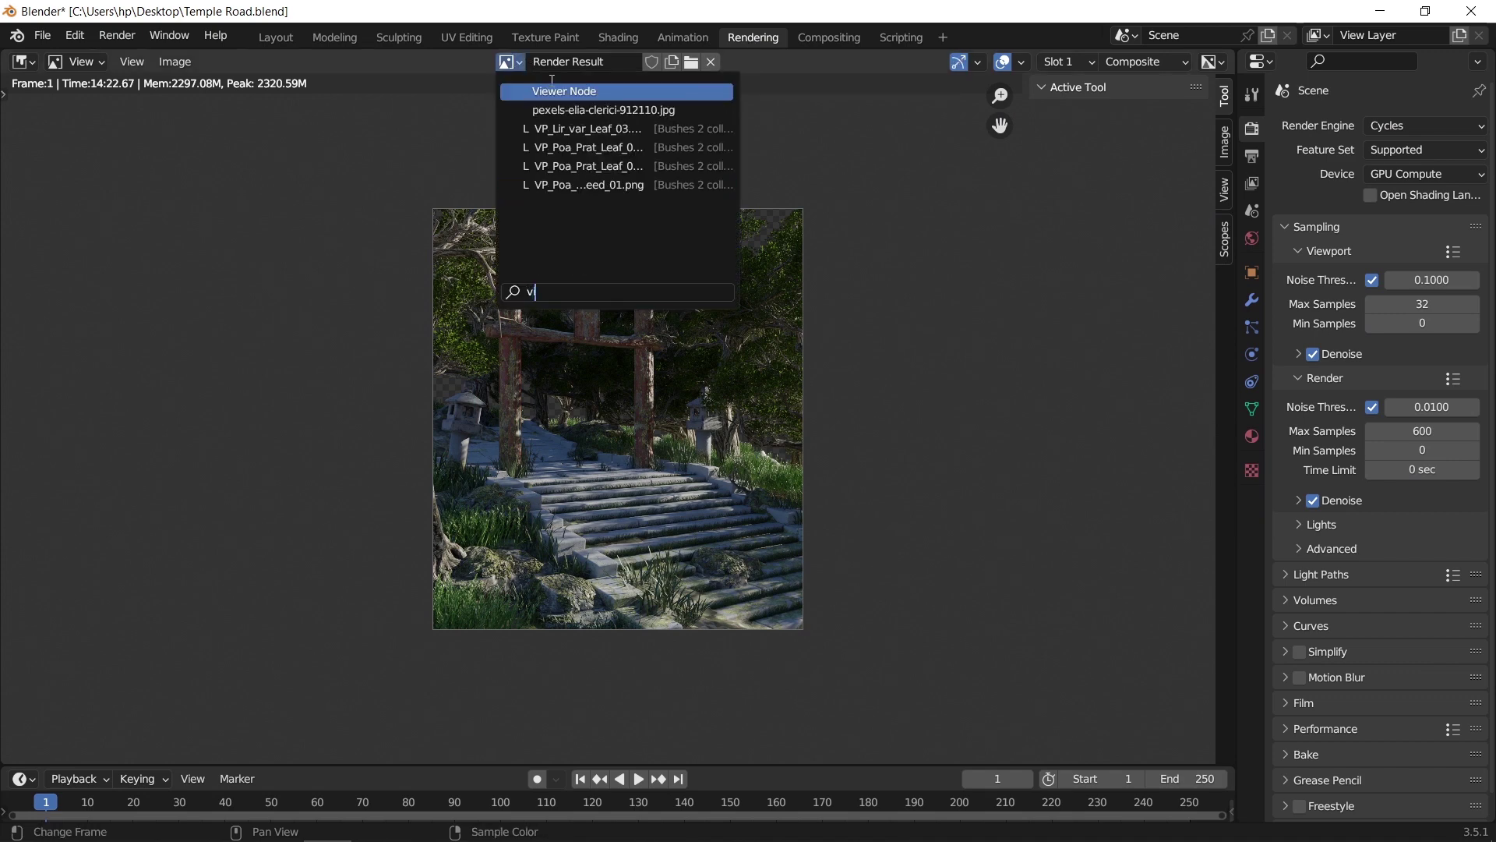
left_click(555, 91)
scroll(689, 363, "up", 2)
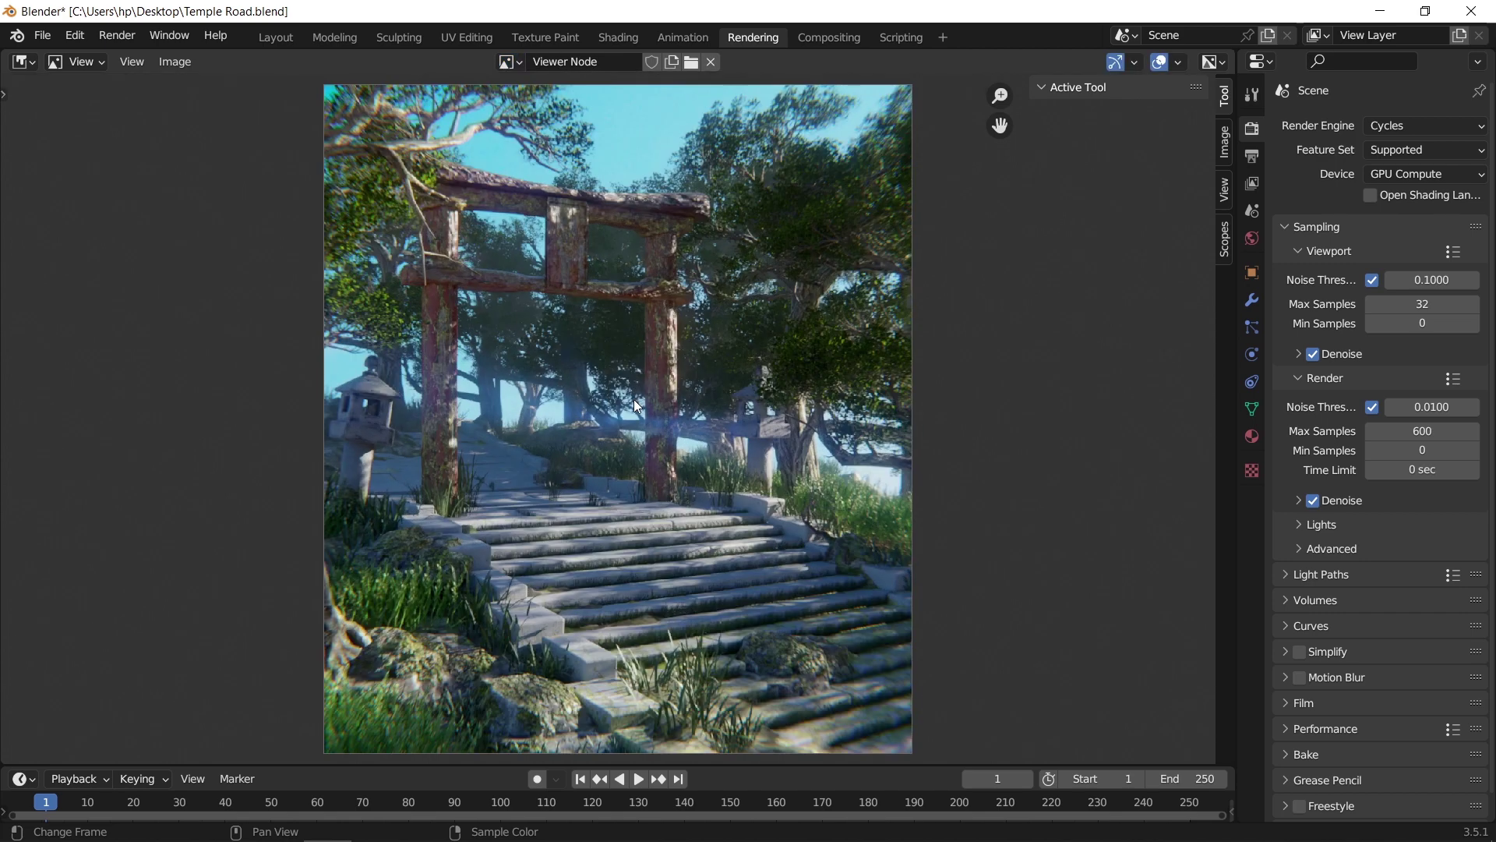